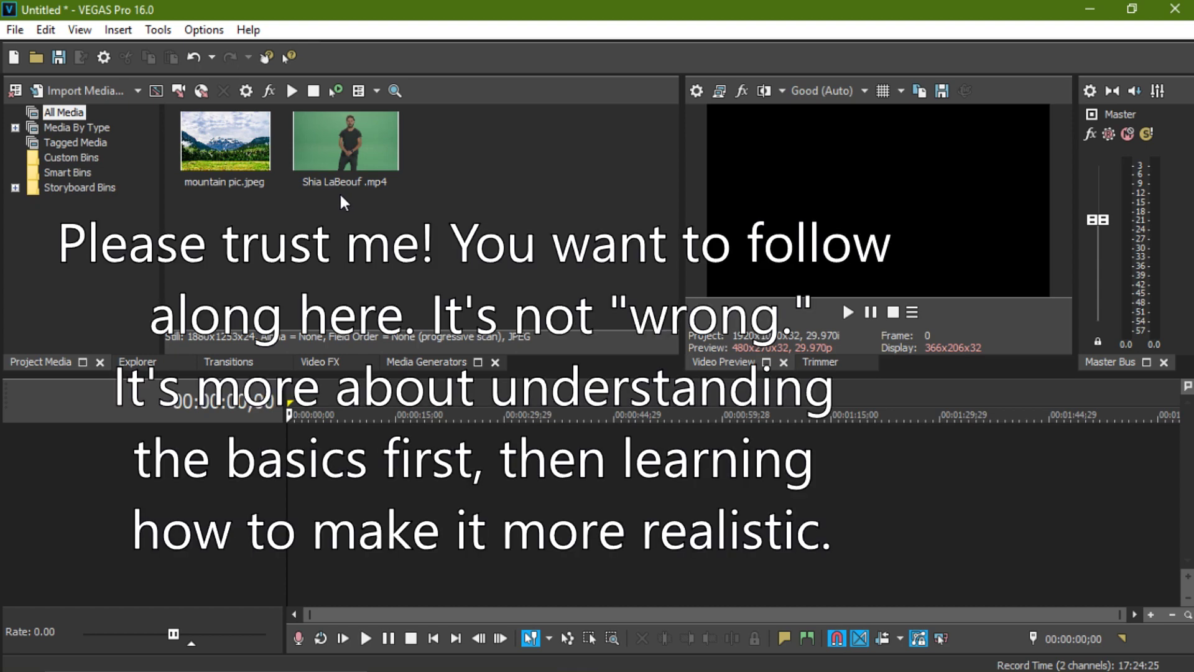
Step: Place the Shia LaBeouf .mp4 clip at the start of the timeline and match the project video settings to it
drag(341, 159, 299, 492)
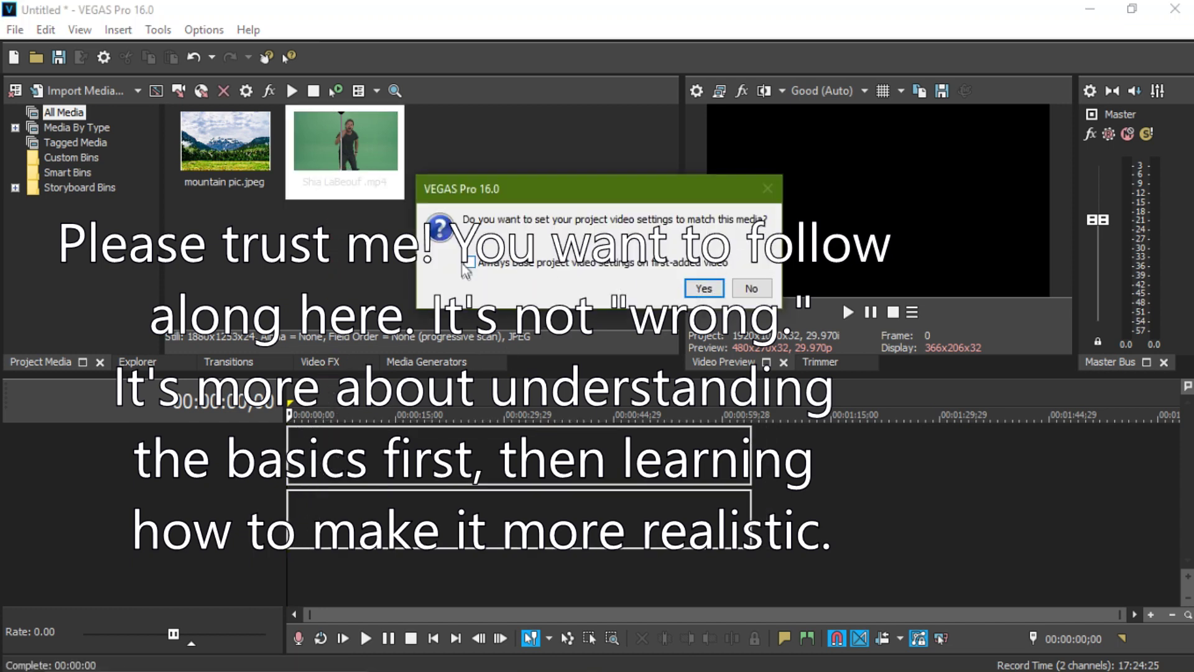
click(708, 288)
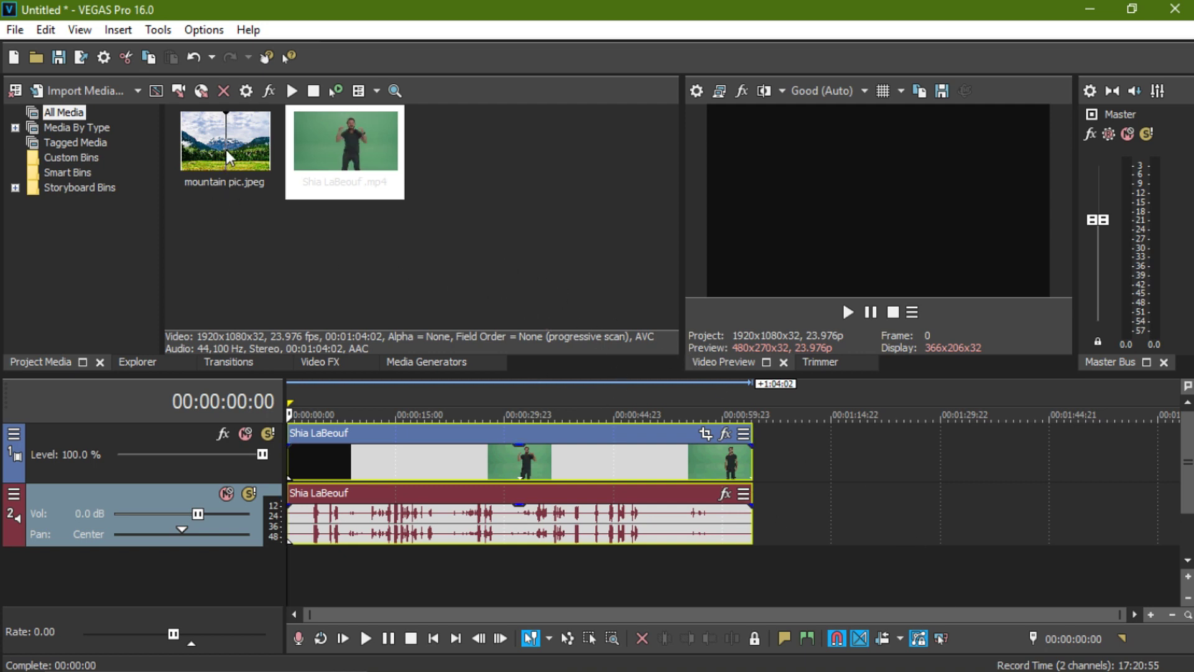
Step: Insert a new video track above the clip and add mountain pic.jpeg after the clip on video track 2
right_click(775, 441)
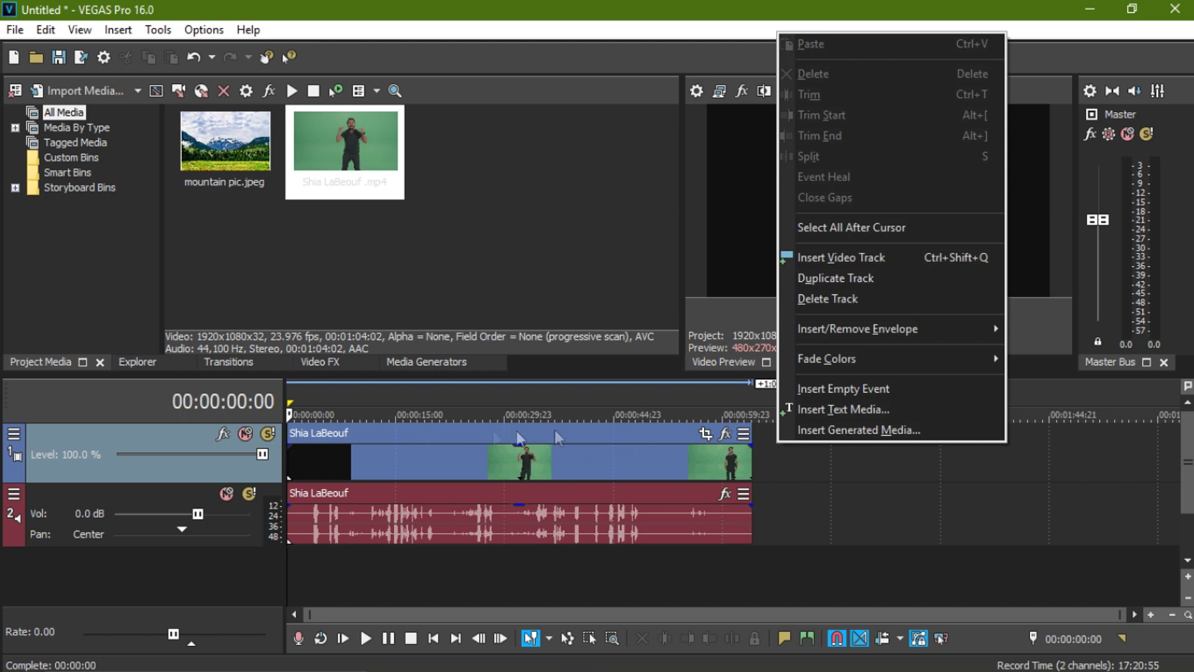
click(854, 259)
click(228, 148)
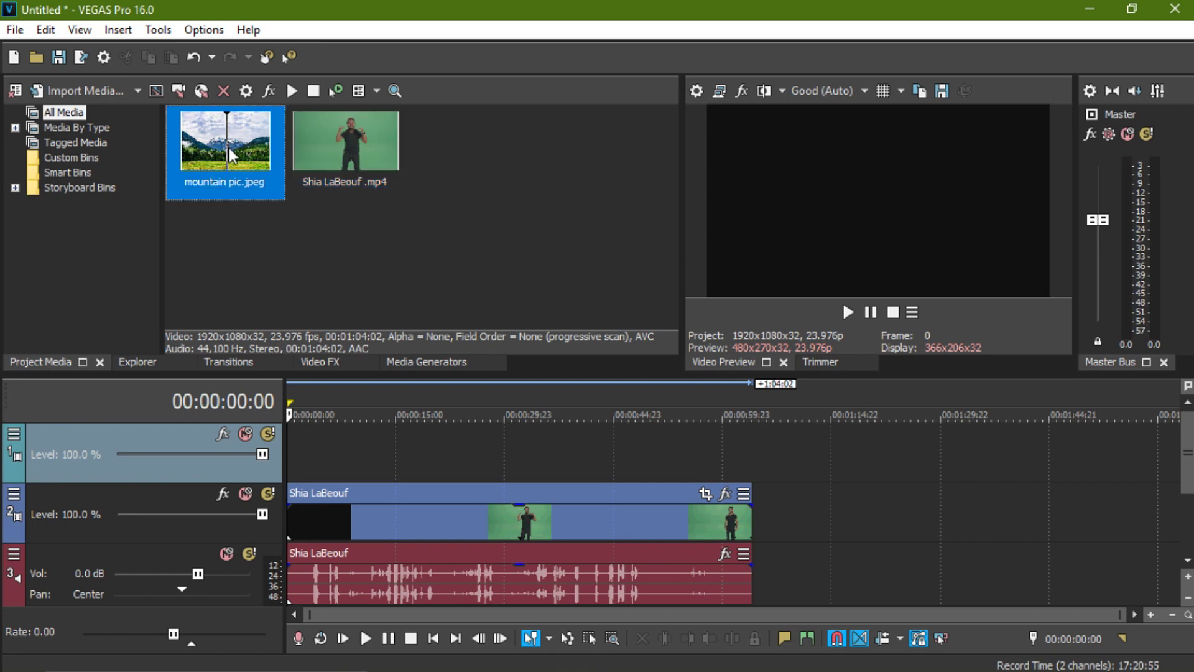
mouse_move(229, 150)
mouse_down()
mouse_move(279, 283)
mouse_move(469, 524)
mouse_move(851, 531)
mouse_up()
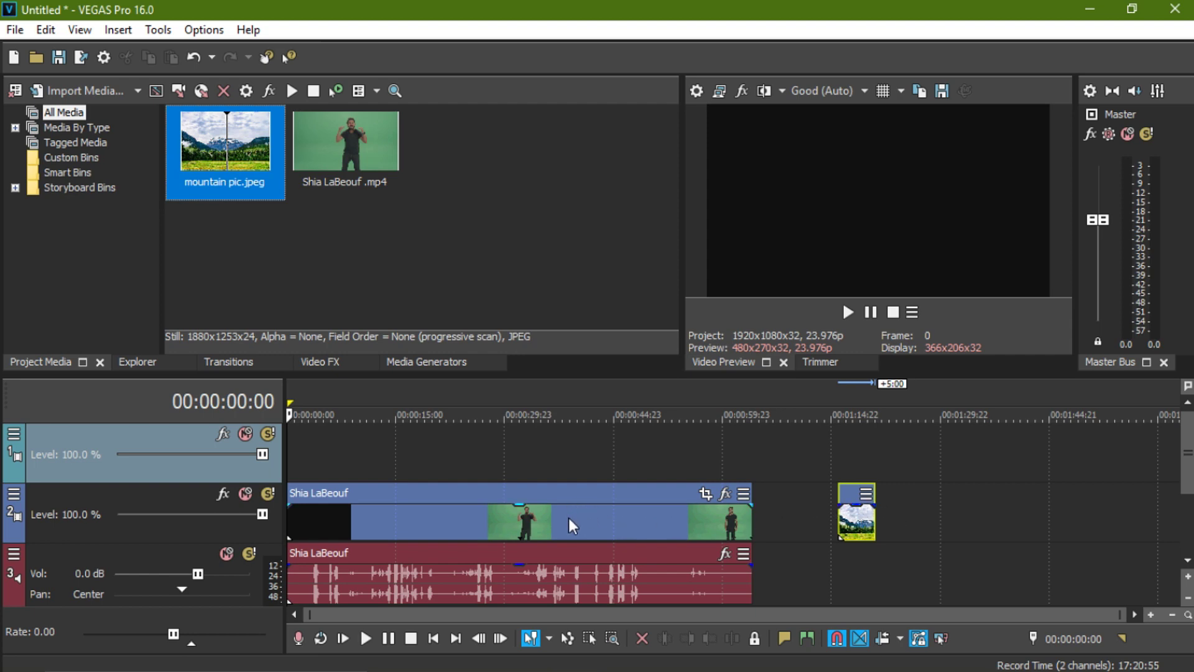
Step: Move the green-screen clip up to video track 1 and mute its audio track
drag(569, 518, 564, 475)
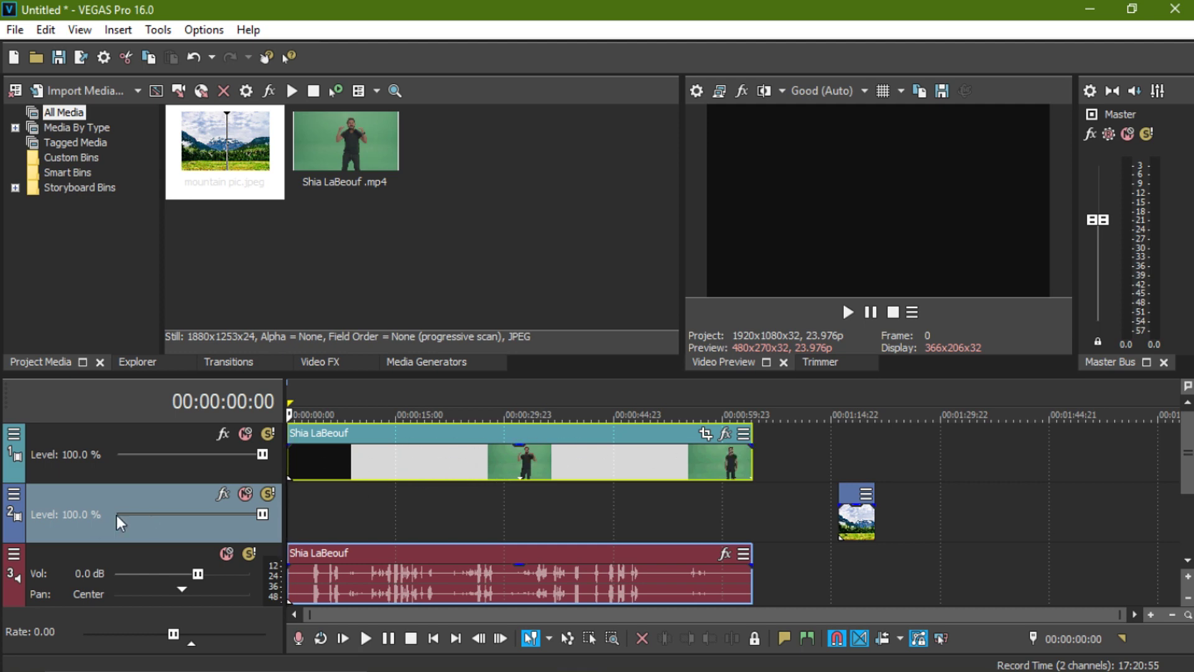
click(227, 553)
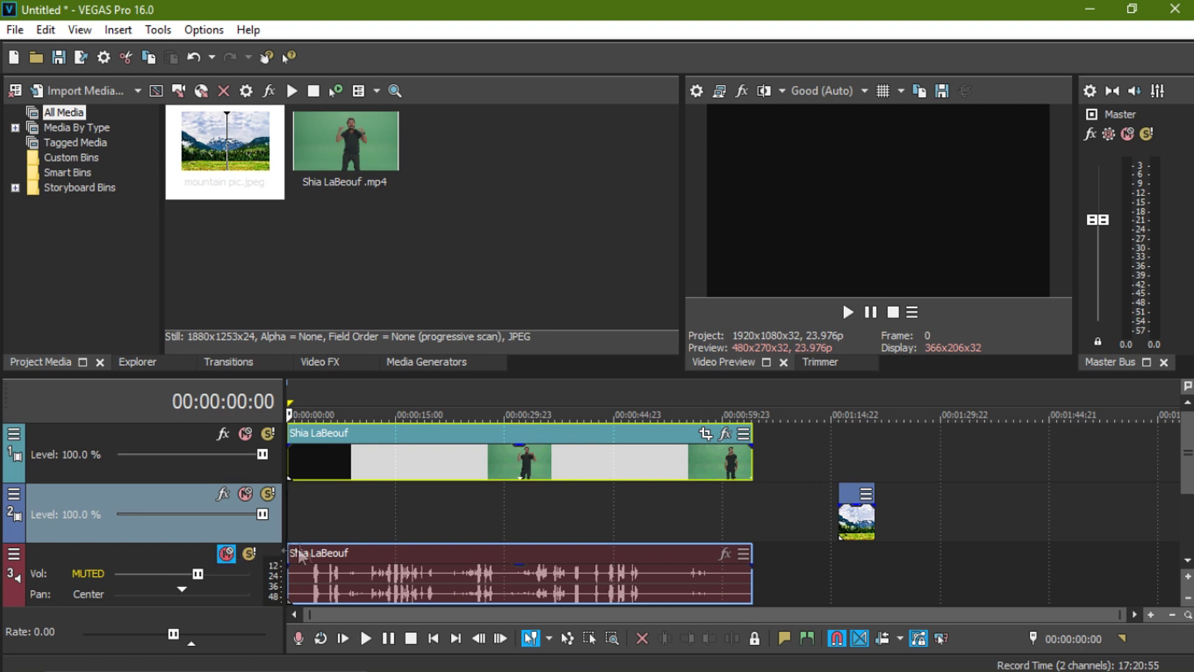
Step: Move the playhead to about 00:00:27:20 on the green-screen clip, where the man shows in the preview
click(481, 505)
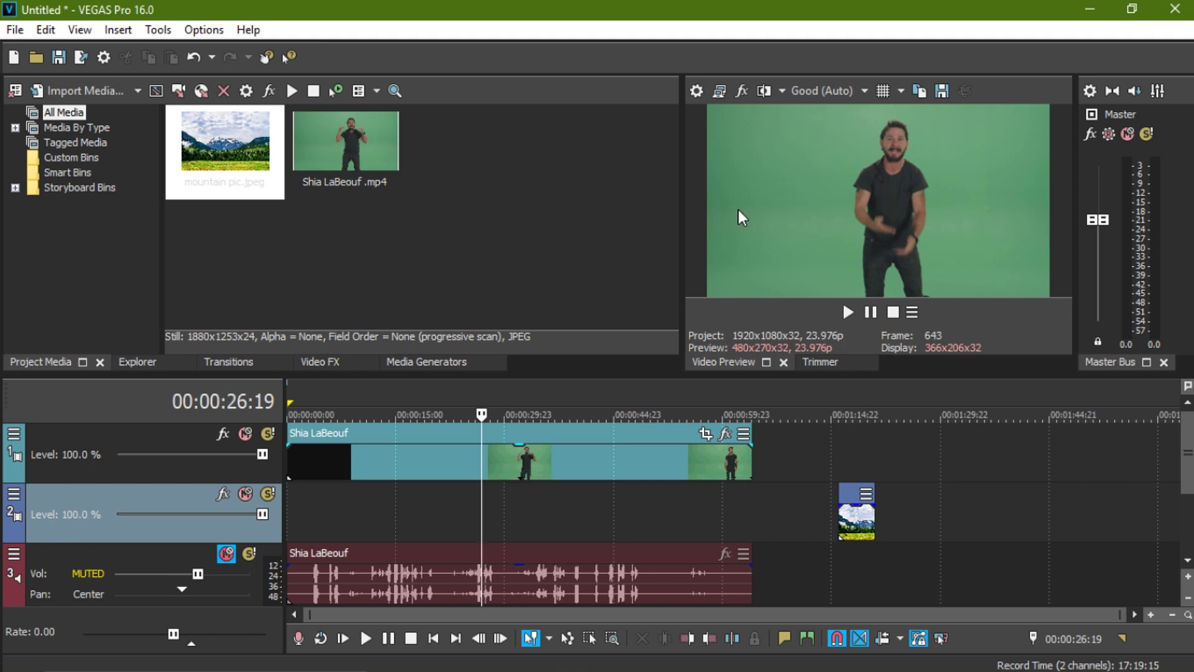
click(570, 464)
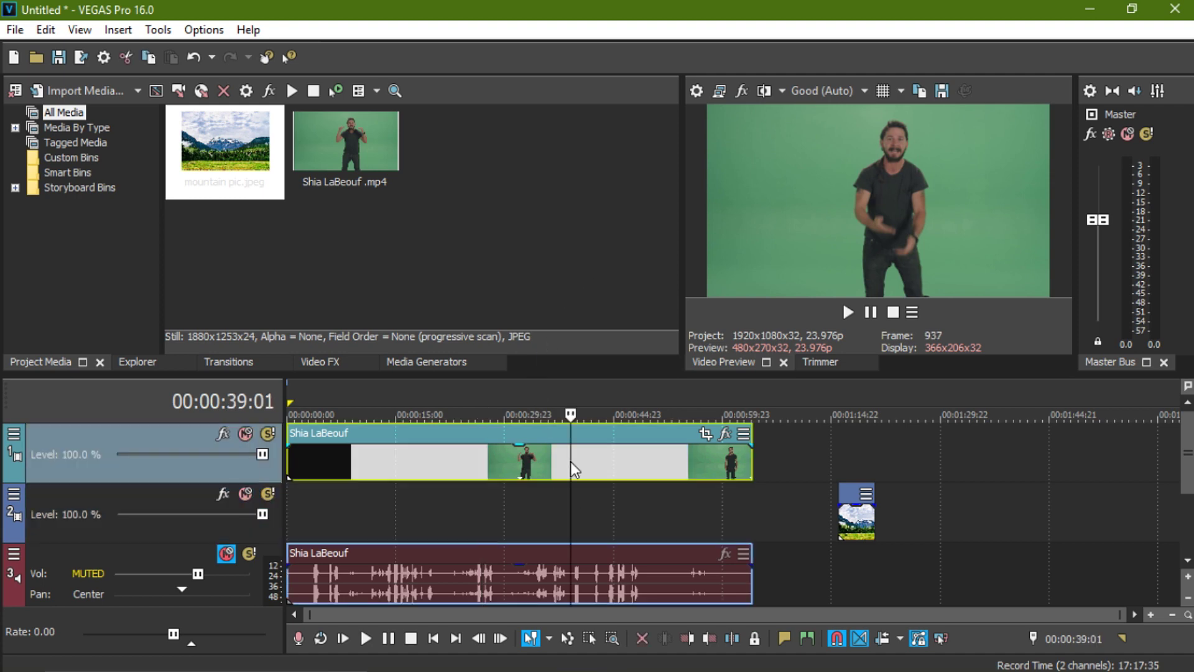
click(491, 476)
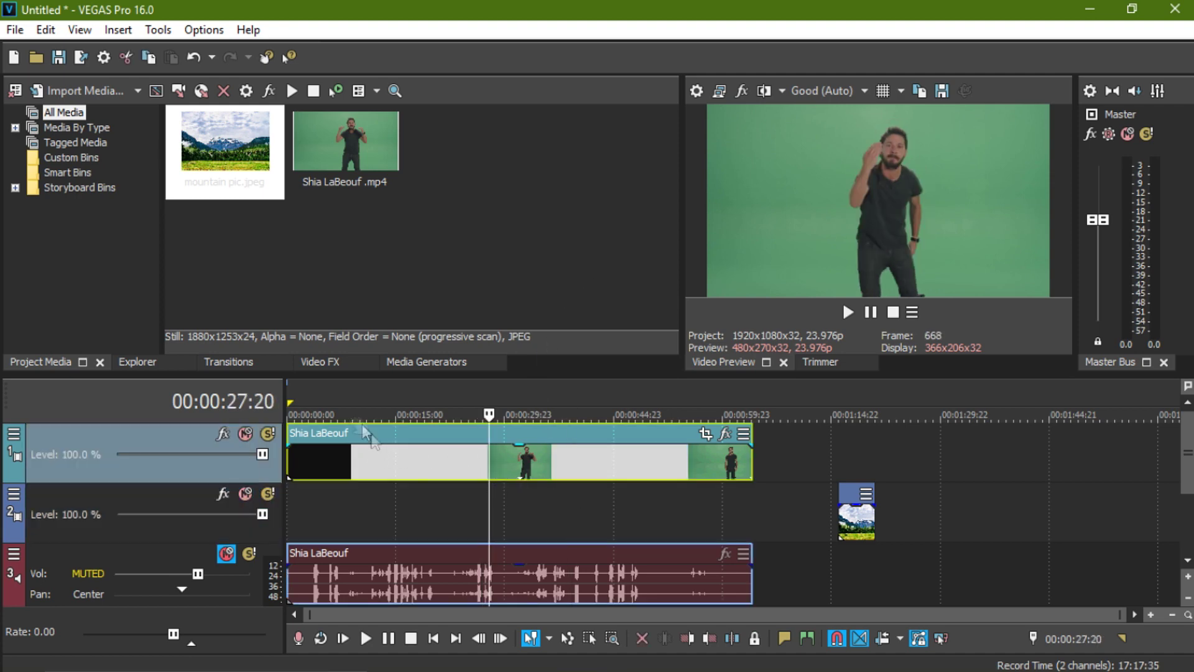
Step: Apply the Default preset of the Chroma Keyer effect to the green-screen clip and keep the preview uncovered
click(323, 365)
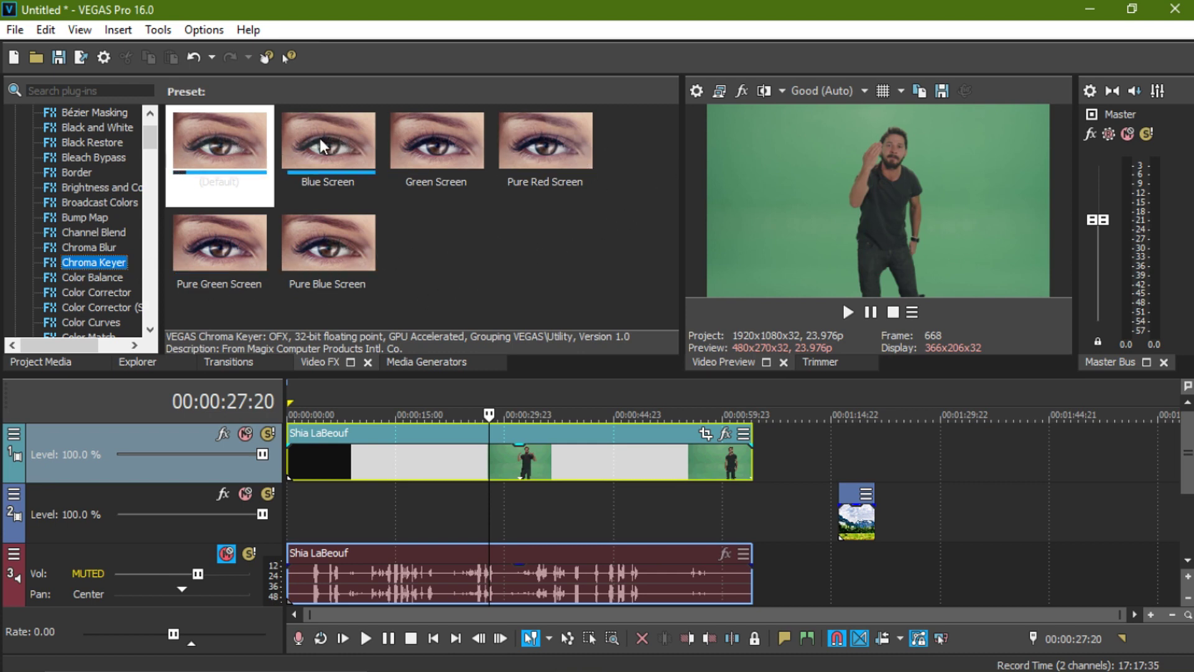
drag(221, 145, 538, 468)
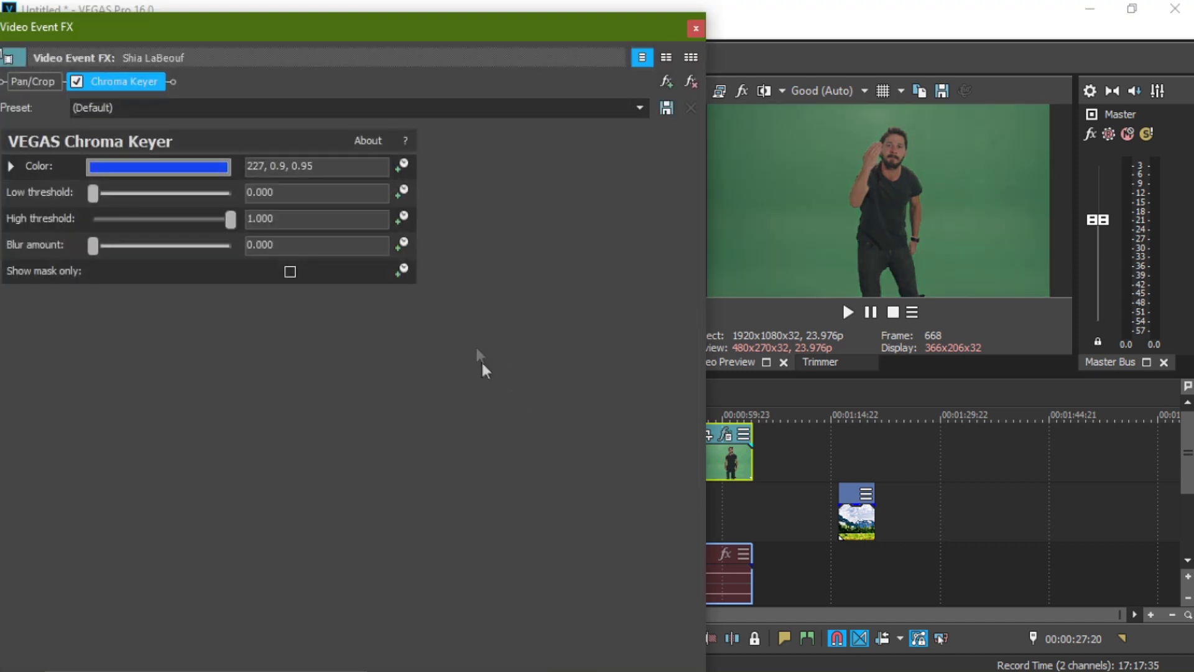
drag(359, 37, 413, 26)
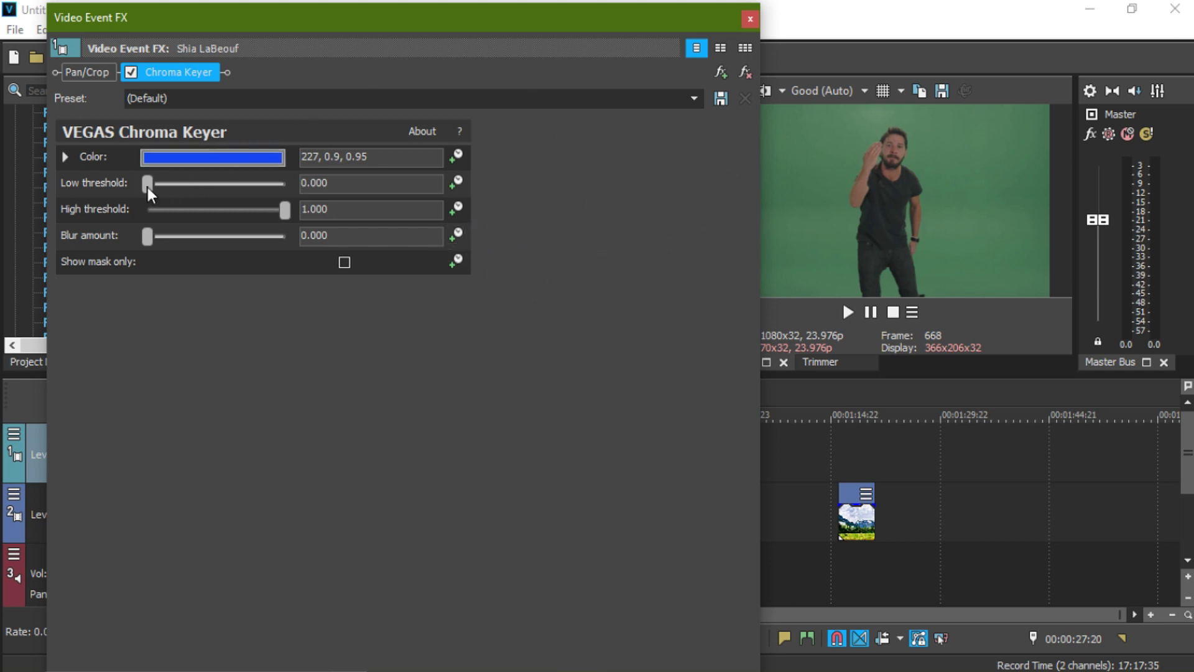
Step: Sample the green background in the video preview as the Chroma Keyer color, giving 136, 0.37, 0.48
click(155, 161)
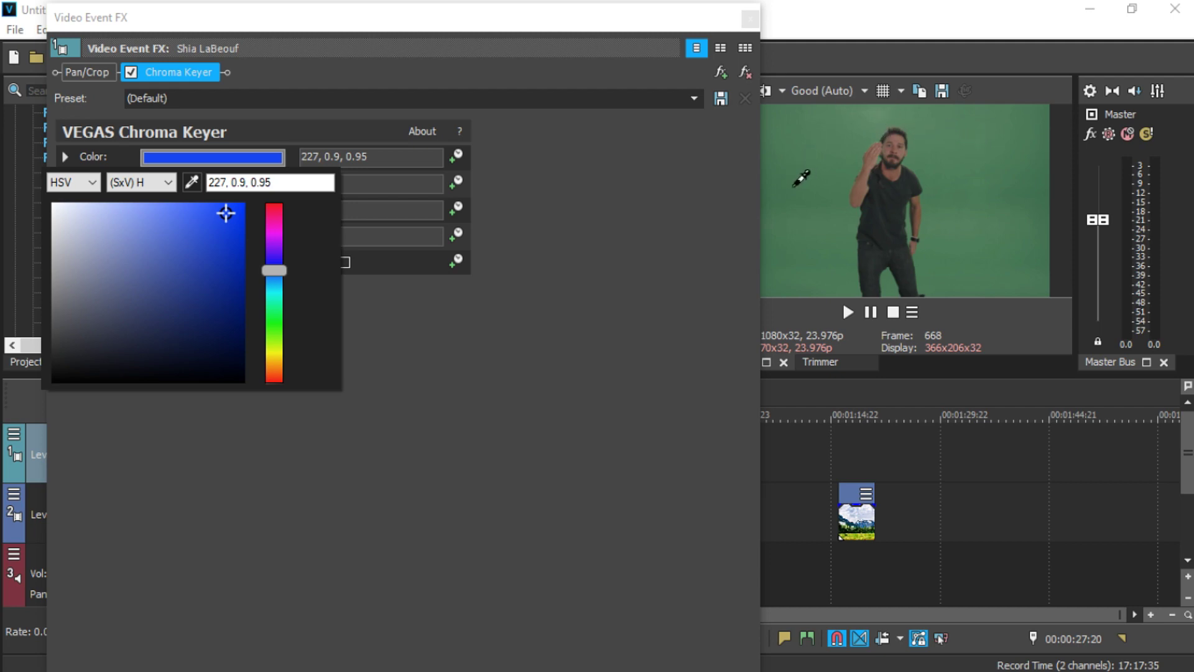
click(832, 165)
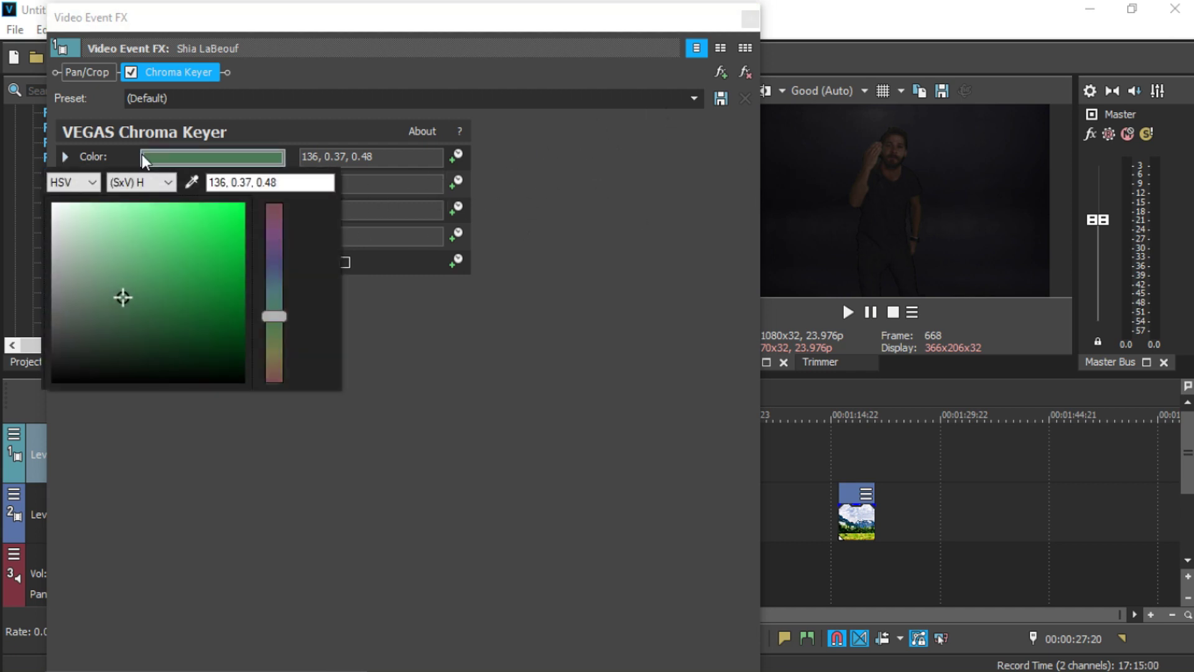
click(576, 204)
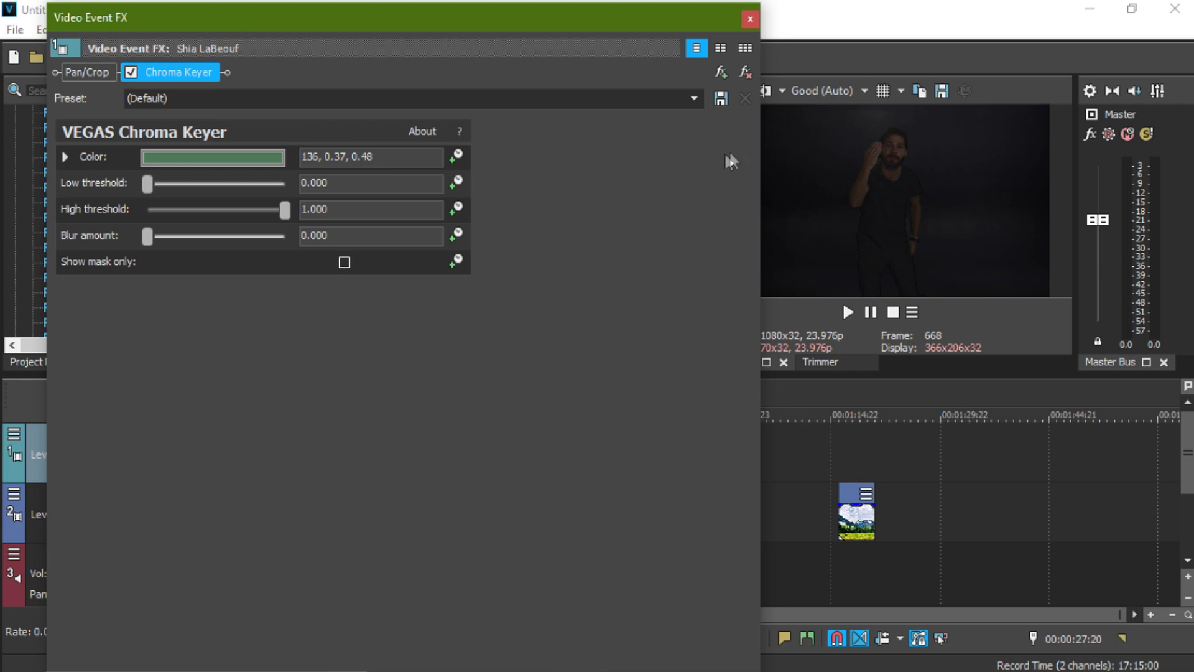
Step: Set the Chroma Keyer low threshold to about 0.265 and the high threshold to about 0.374
drag(611, 23, 560, 48)
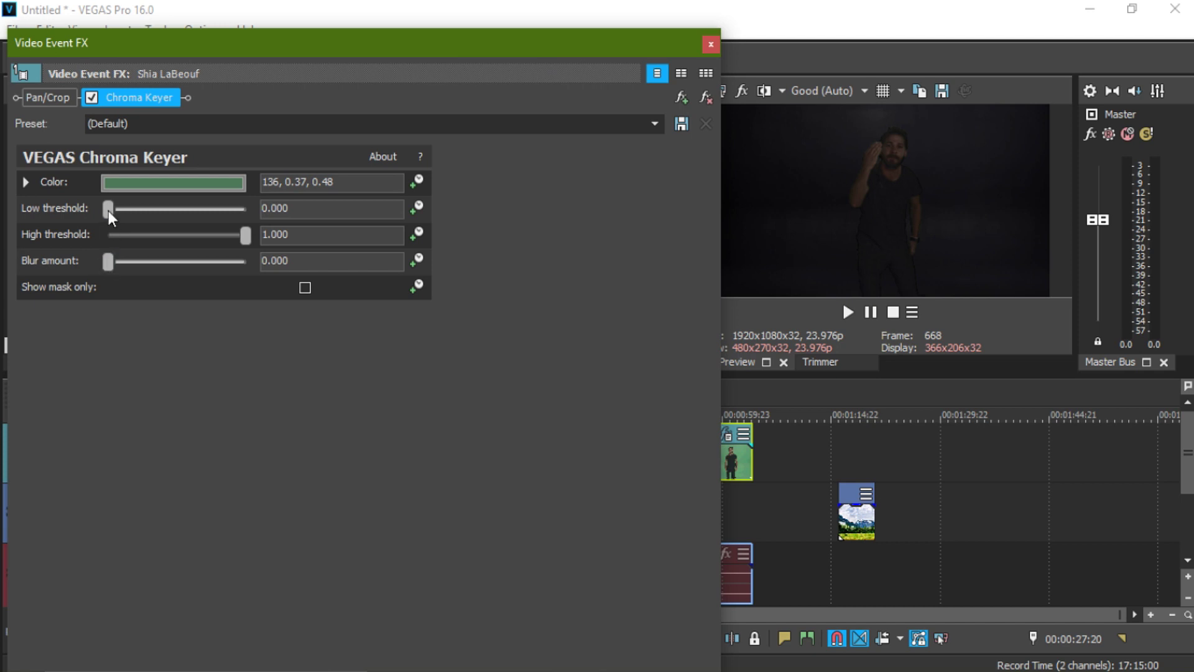
drag(110, 210, 125, 209)
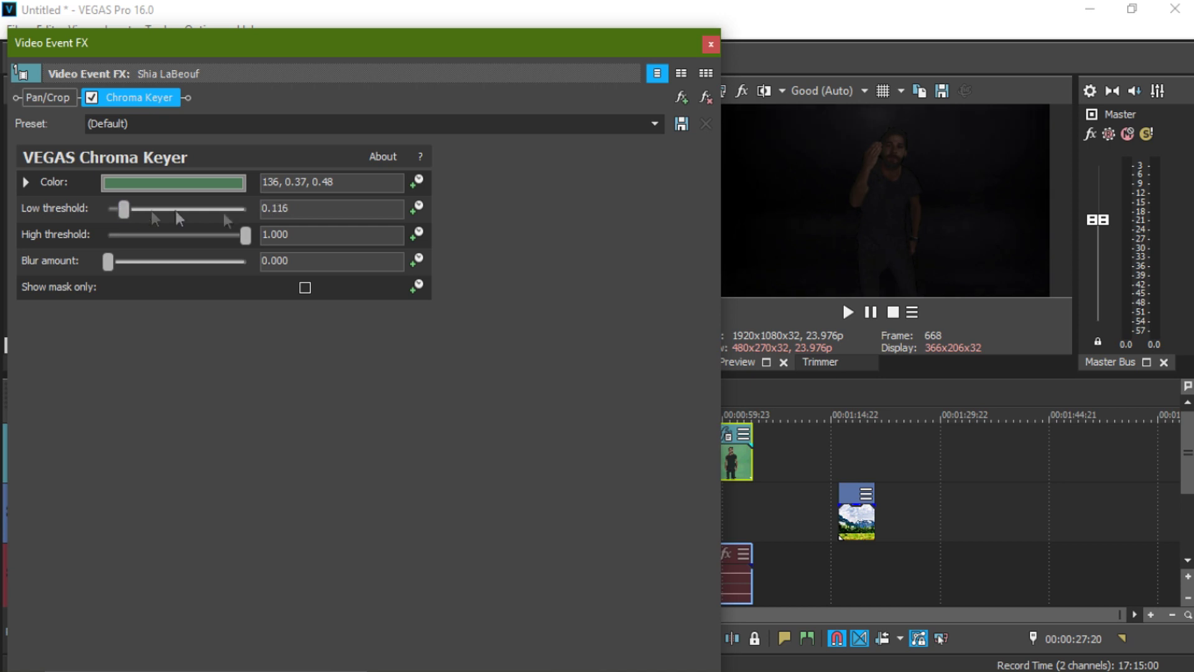
drag(246, 234, 140, 208)
Step: Switch the mask-only display on and off to compare the black-and-white mask with the keyed footage
click(305, 286)
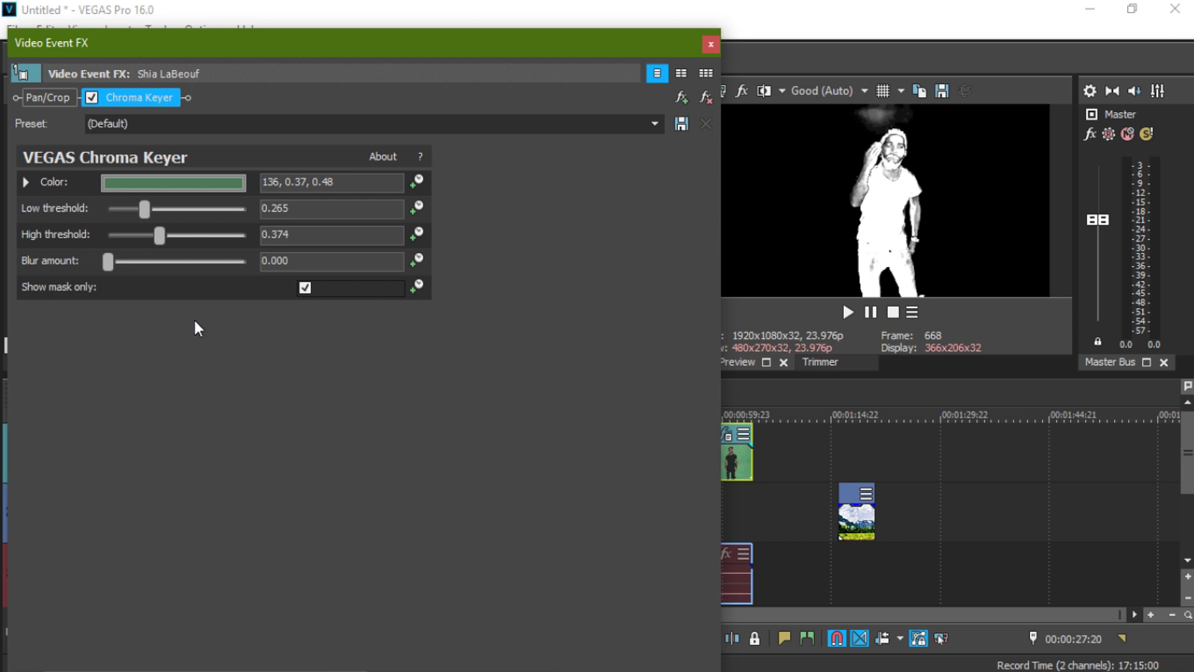
click(305, 287)
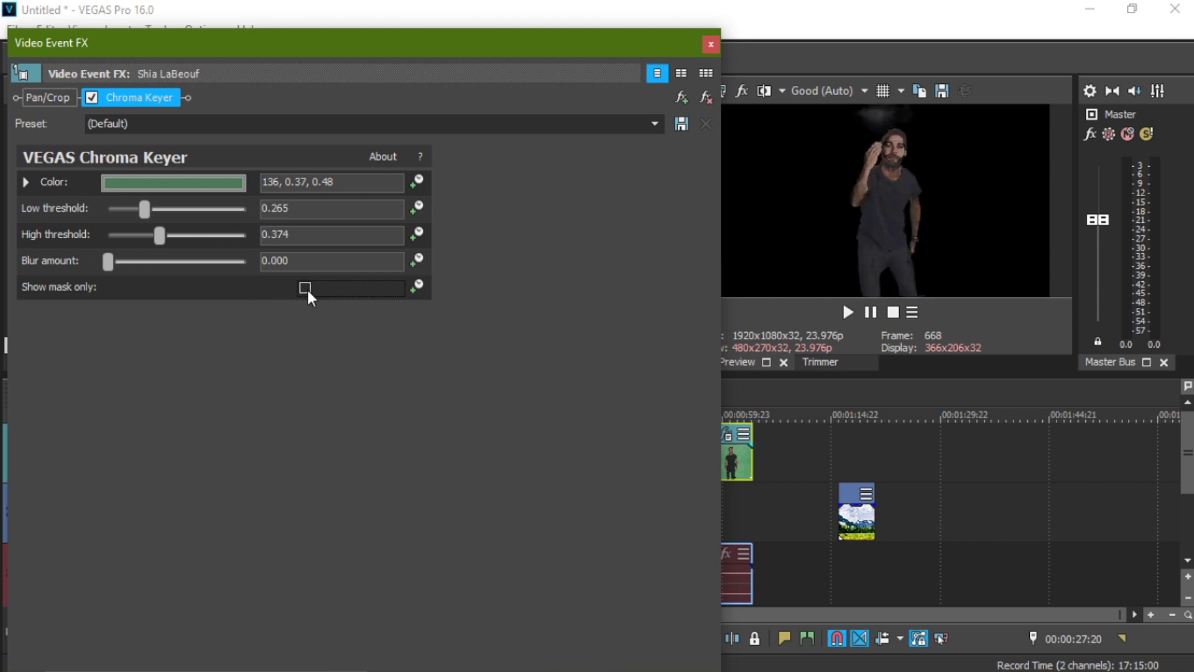
click(304, 288)
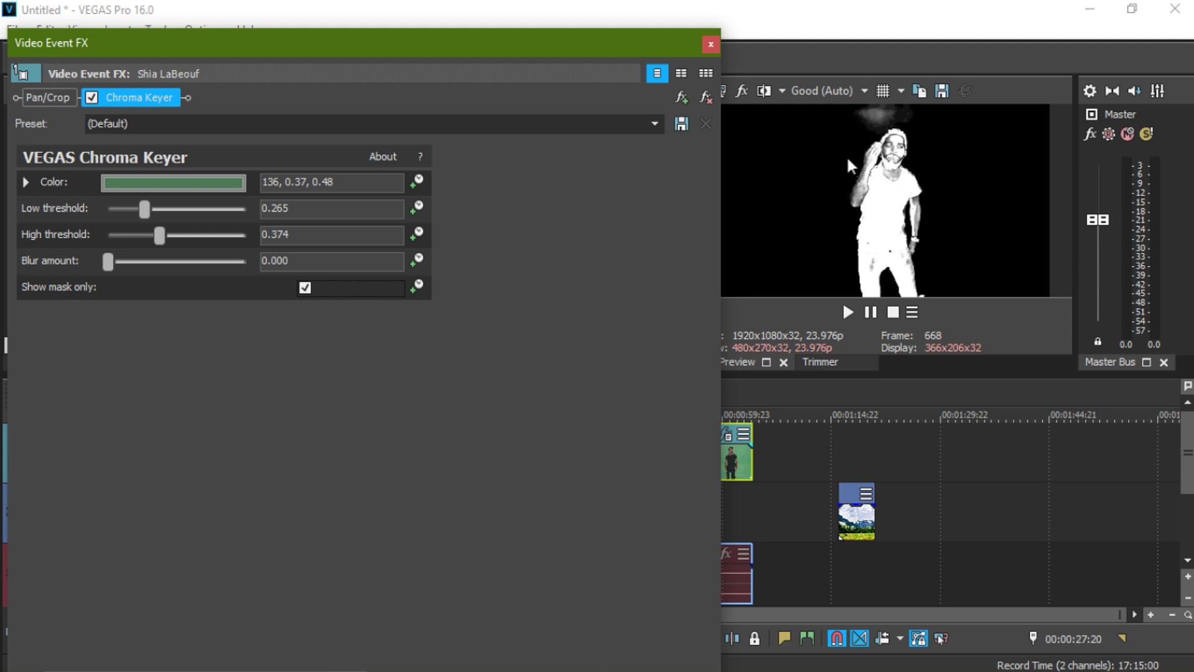
click(305, 287)
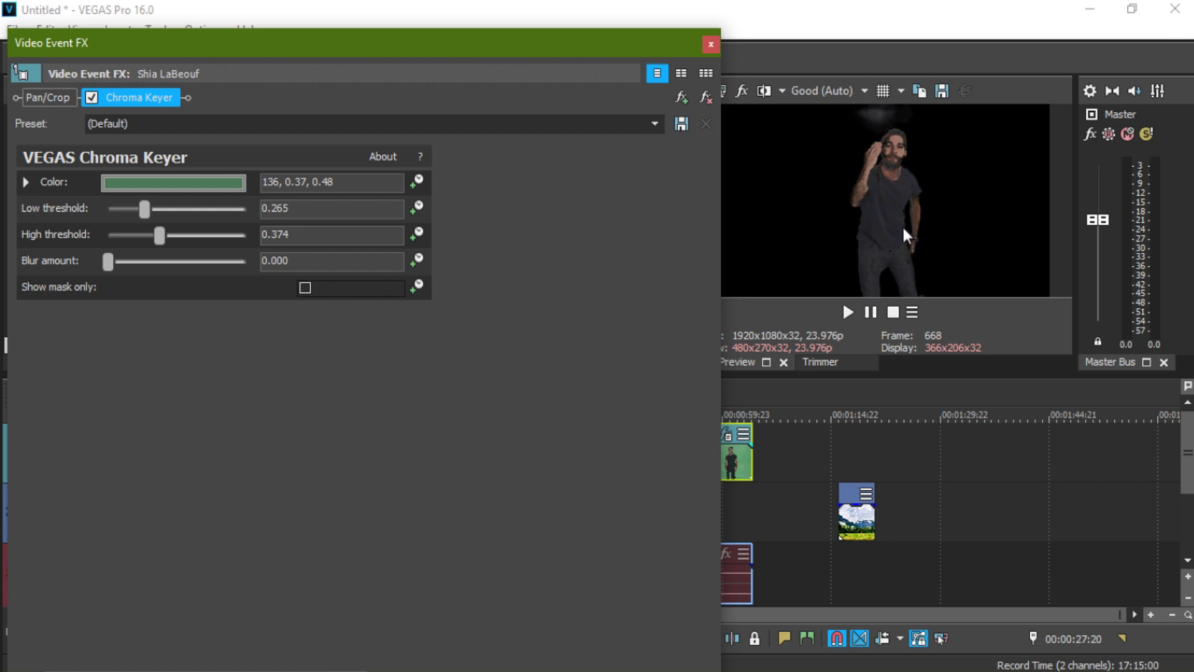
click(304, 288)
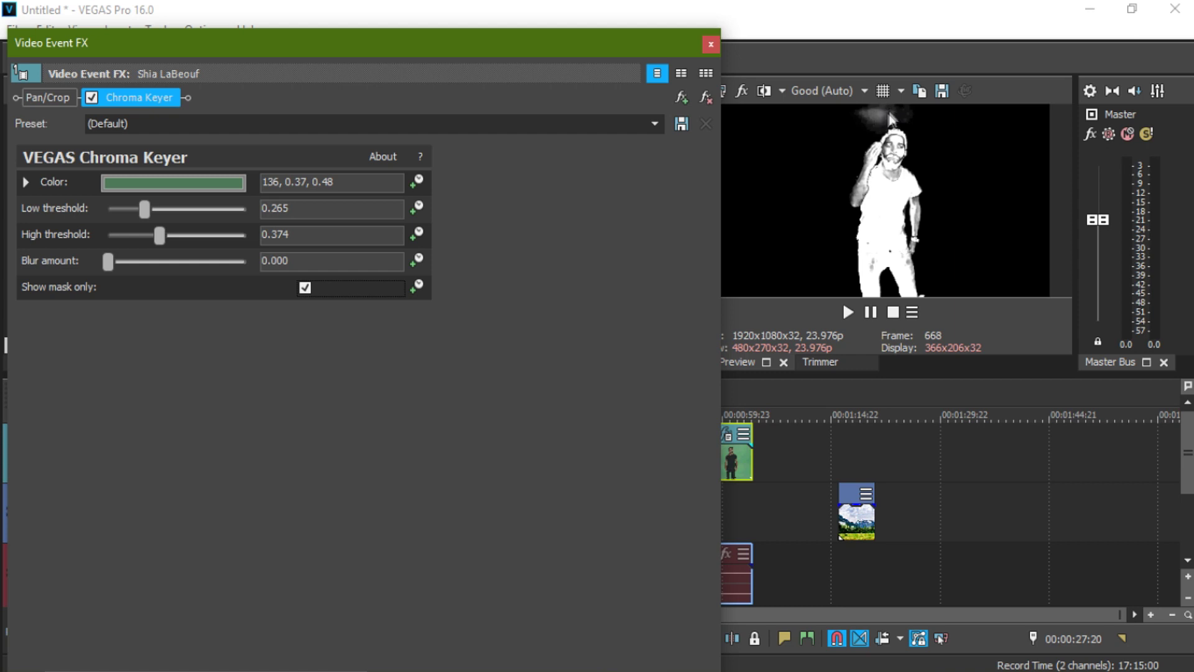
Step: Set the low threshold to about 0.313 and the high threshold to about 0.231, then turn off mask-only display
click(151, 209)
drag(153, 209, 139, 230)
click(304, 288)
click(304, 287)
click(304, 288)
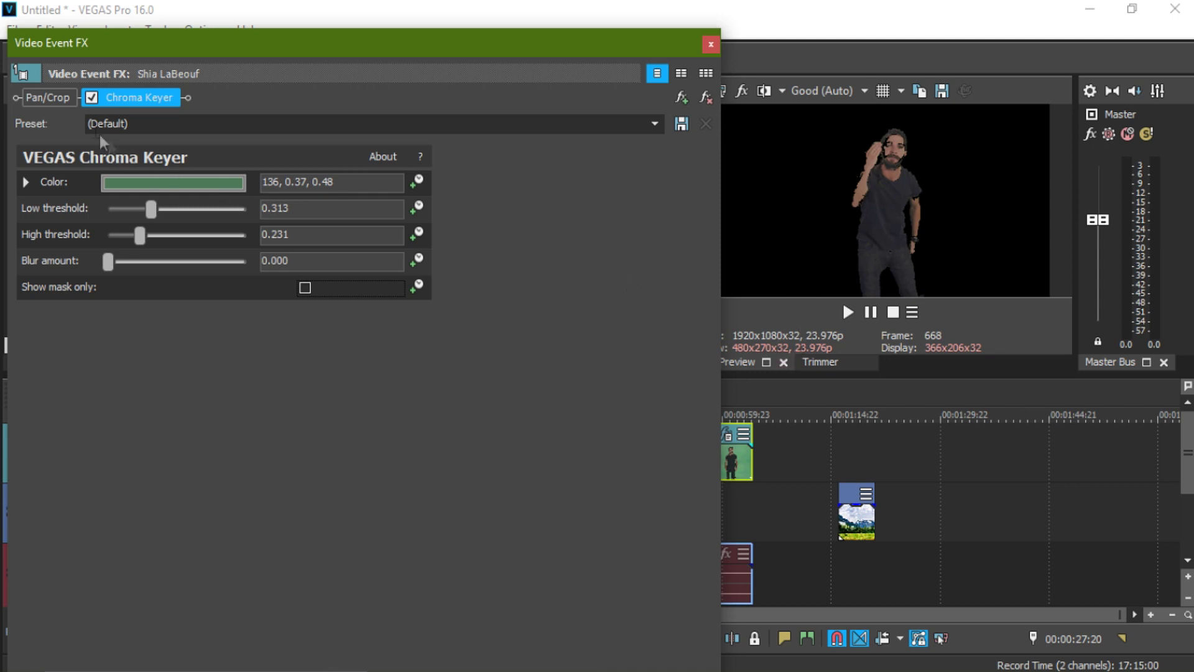
Step: Compare the keyed clip with the original by bypassing and re-enabling the Chroma Keyer, and inspect its mask
click(92, 97)
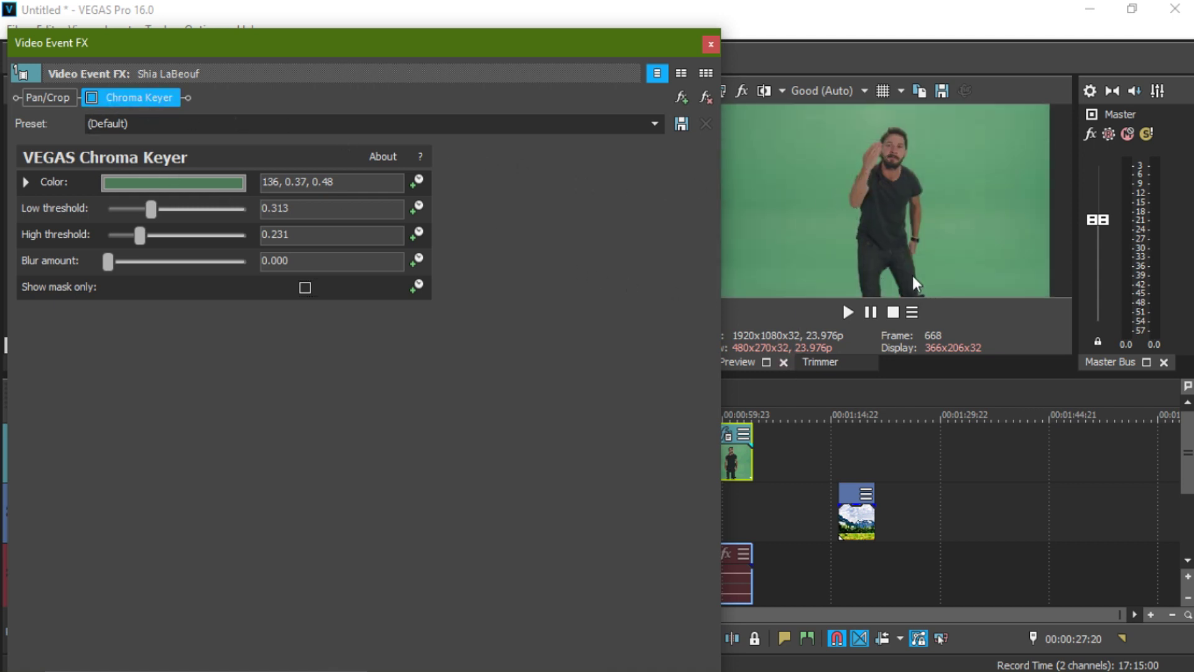
click(92, 97)
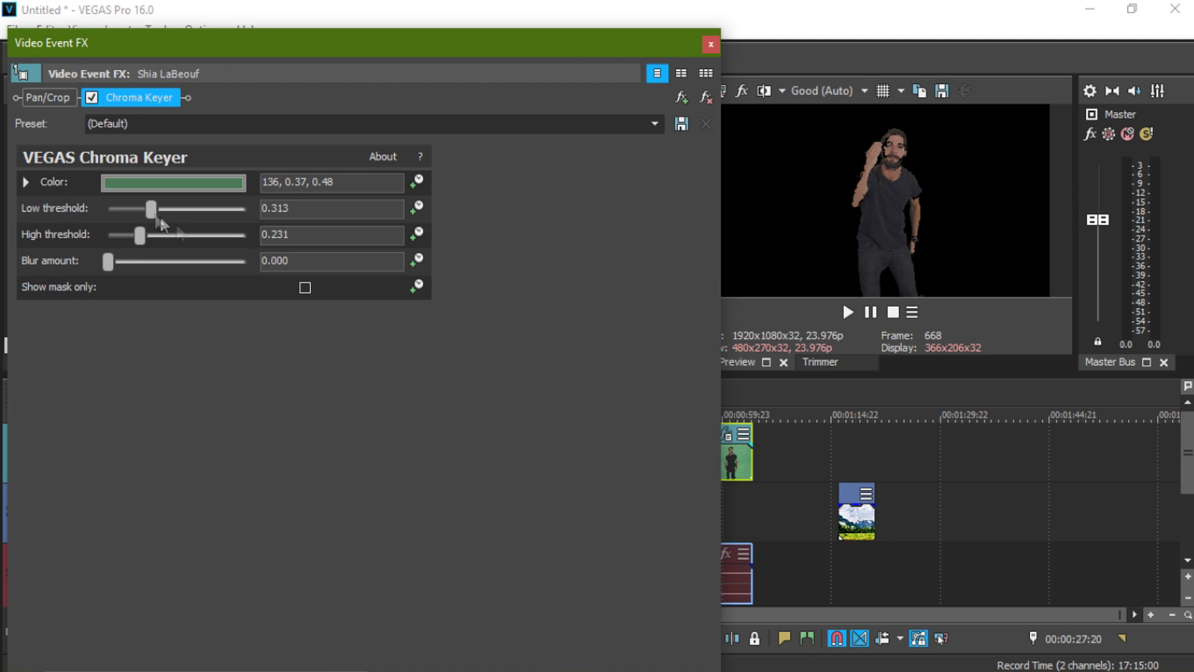
click(306, 286)
click(305, 287)
click(305, 288)
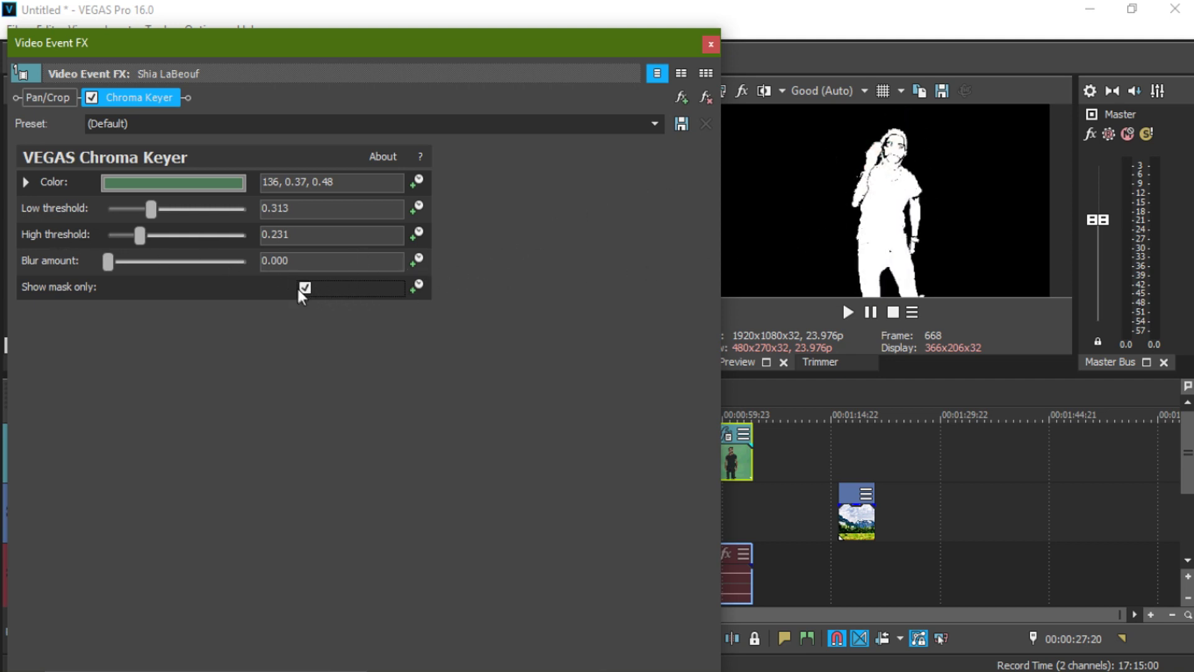
Step: Try to resample the key color from the preview background while the Chroma Keyer is still enabled
click(144, 180)
click(152, 207)
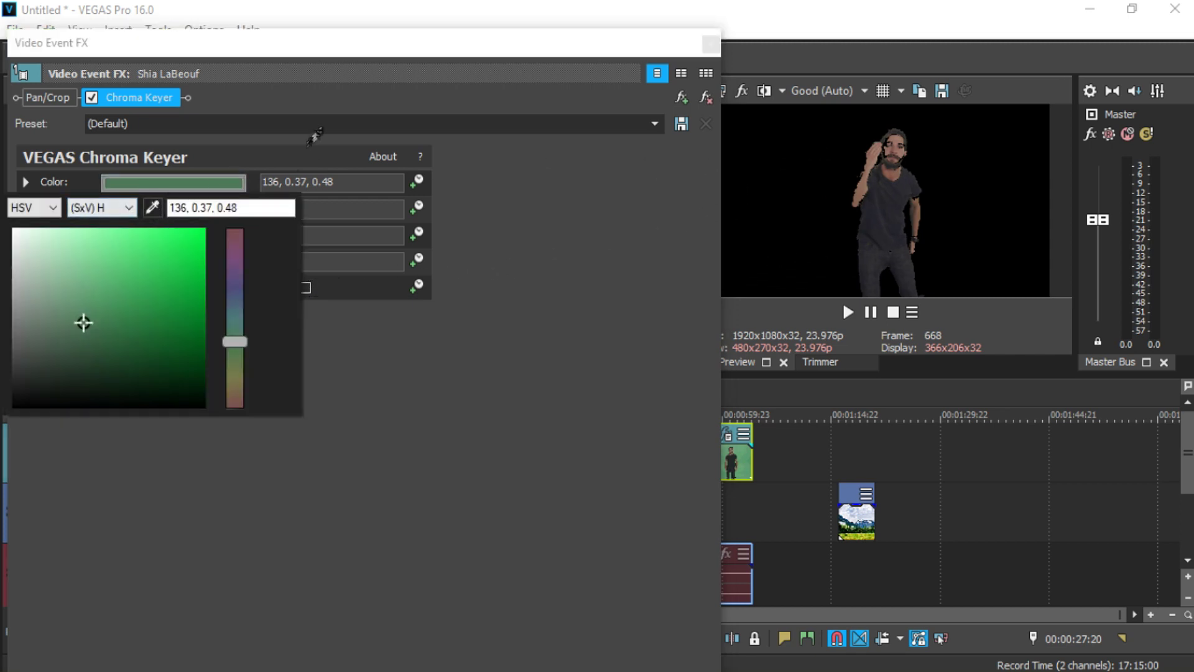
click(729, 166)
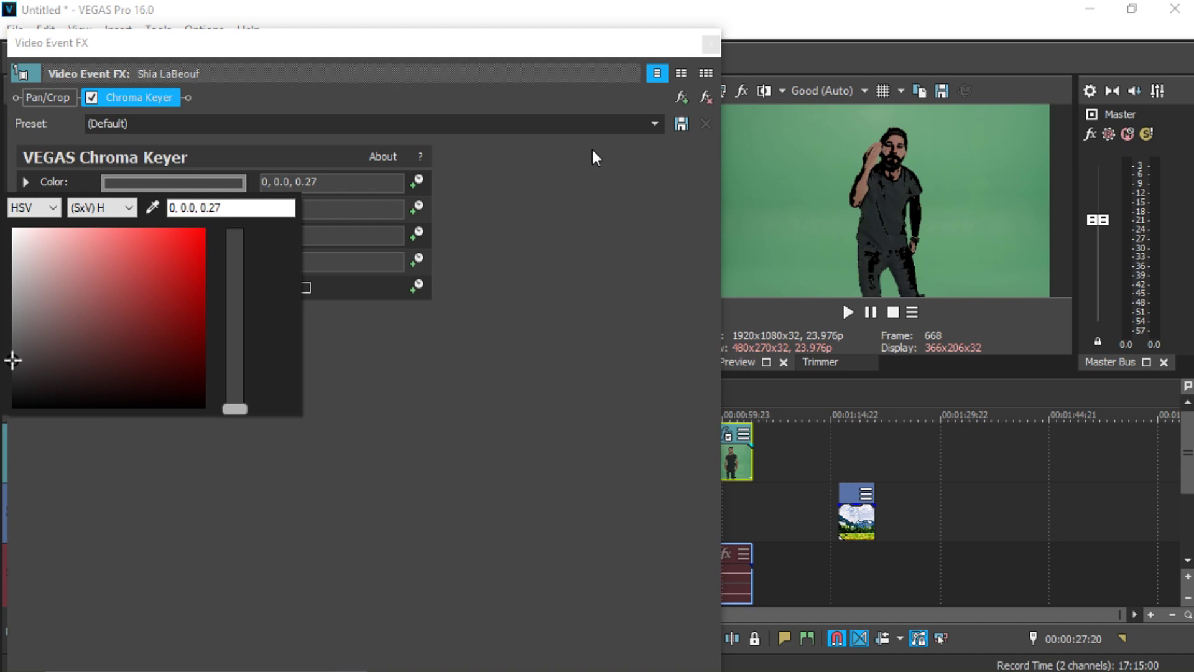
click(100, 100)
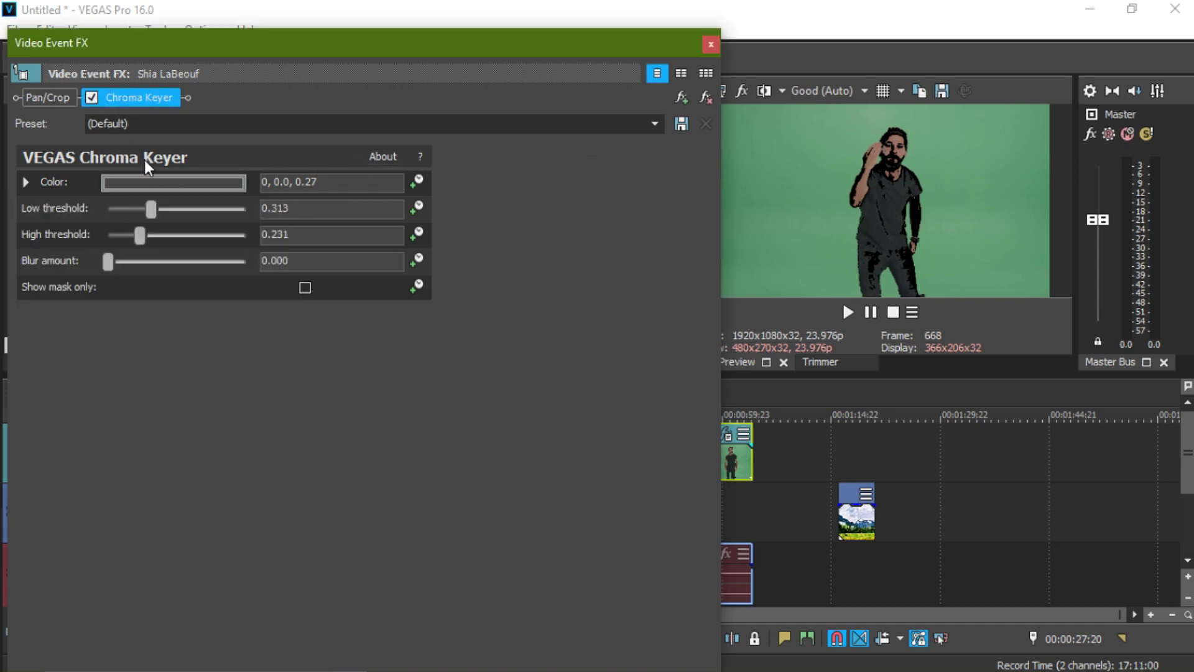
Step: Disable the Chroma Keyer and resample the key color from the green background, giving 136, 0.36, 0.64
click(92, 97)
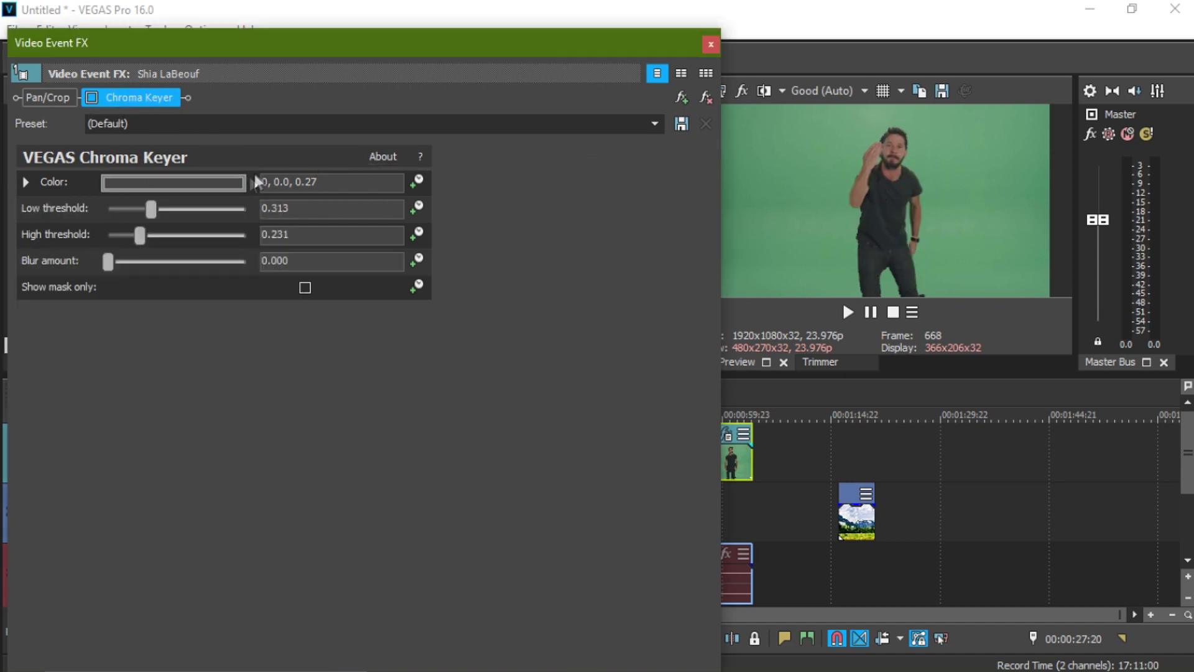
click(238, 183)
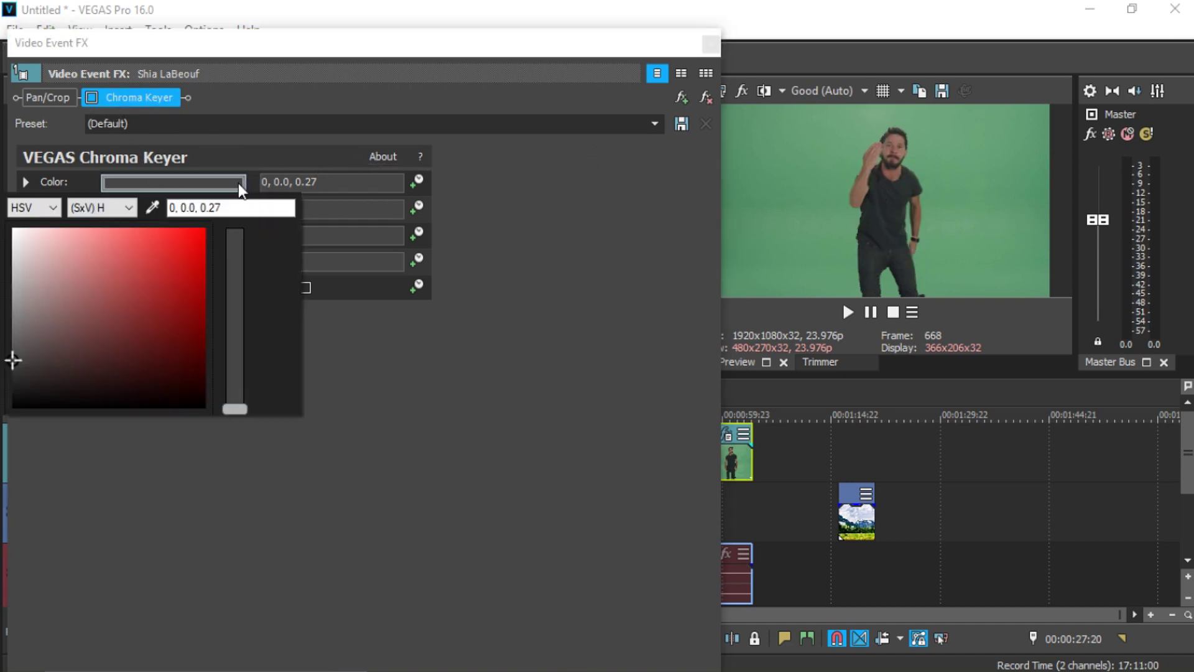
click(153, 207)
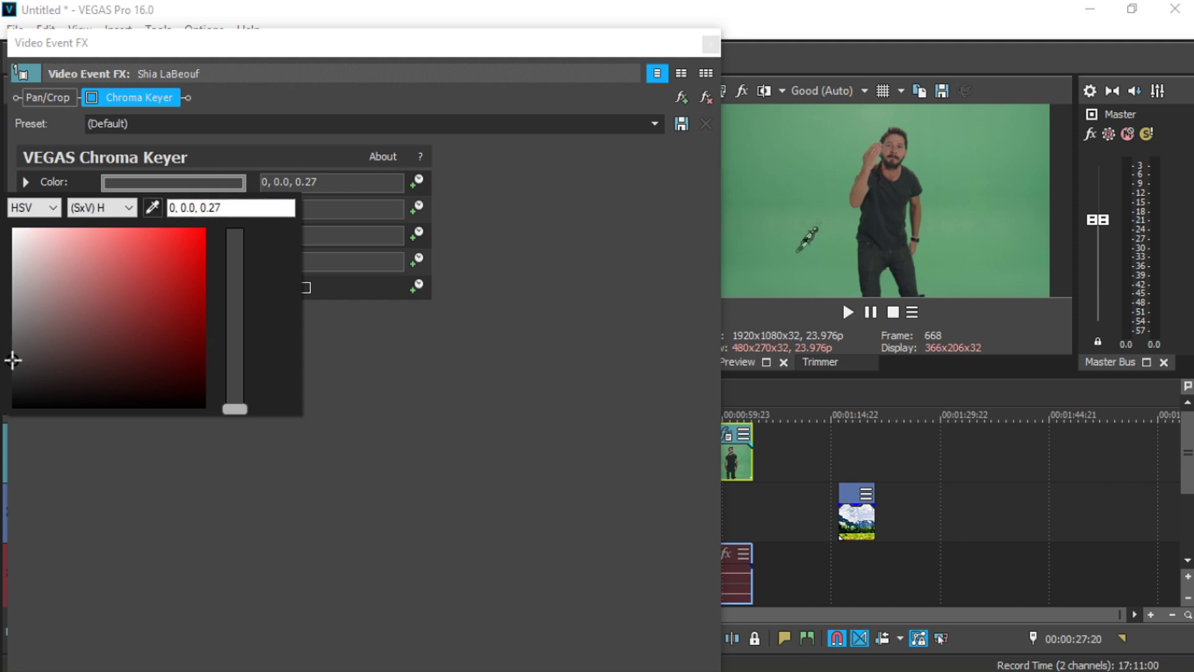
click(848, 148)
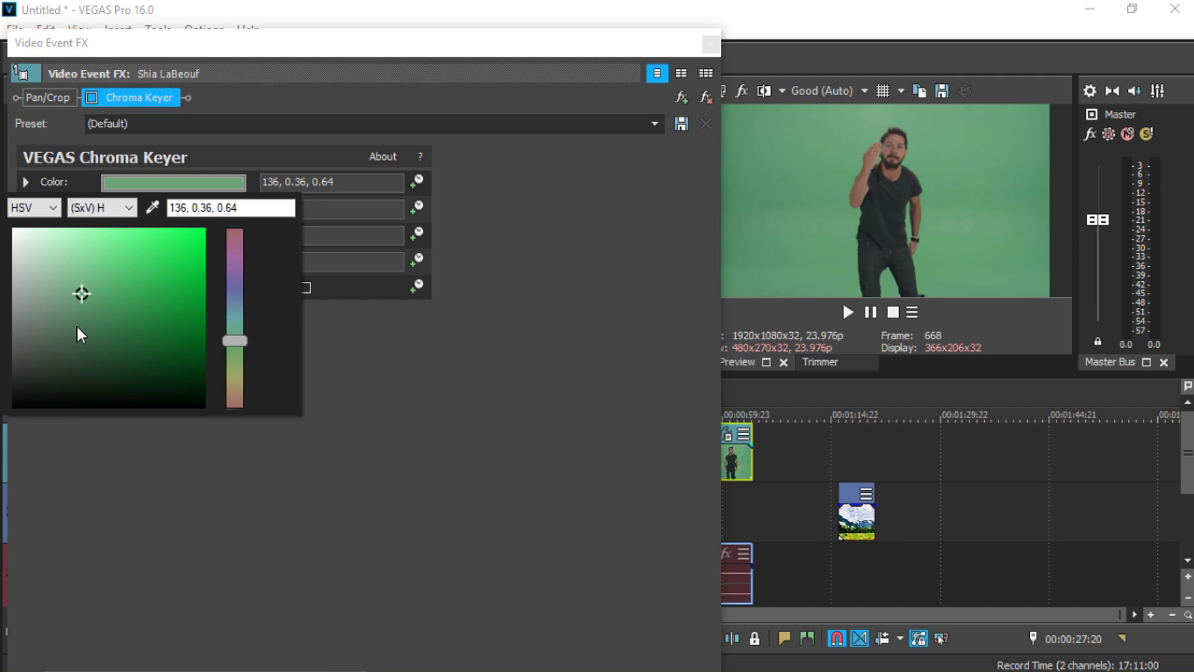
click(503, 240)
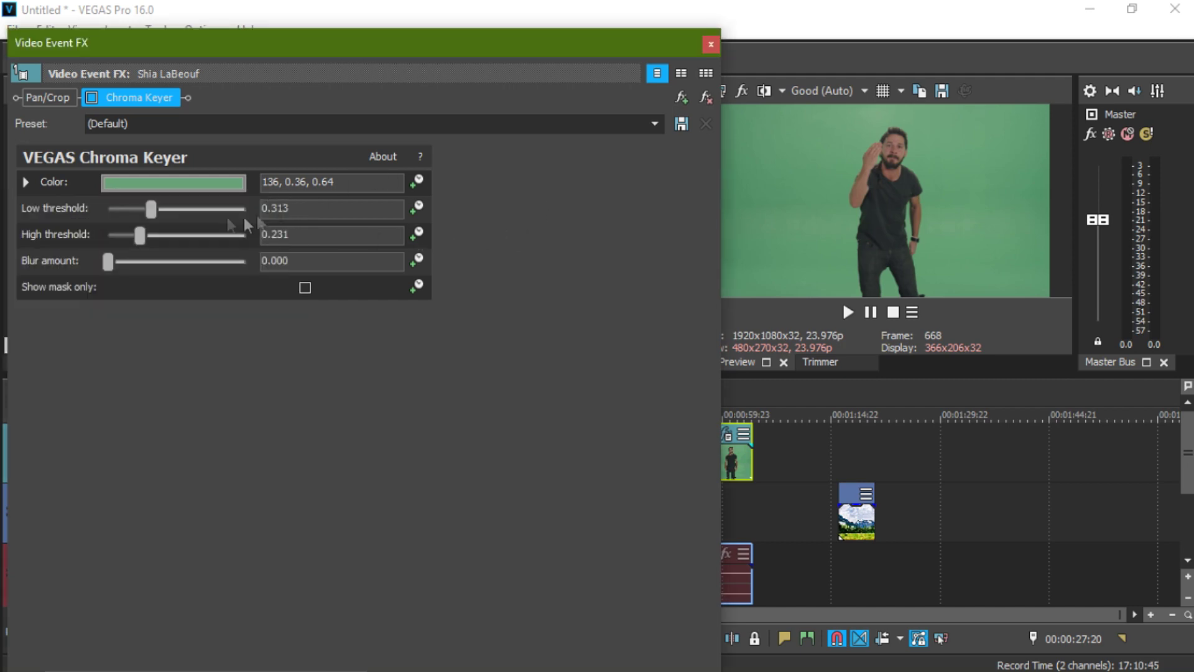
Step: Re-enable the Chroma Keyer and set the low threshold to about 0.204 and the high threshold to about 0.265
click(92, 98)
drag(142, 239, 215, 208)
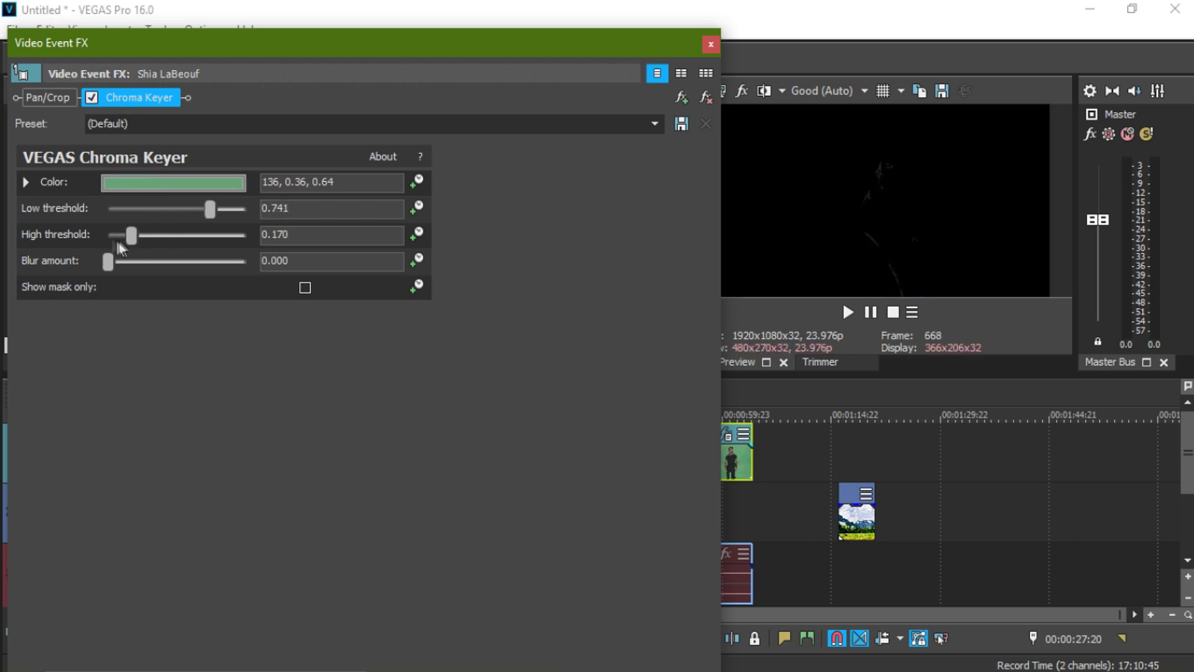
drag(136, 238, 143, 237)
drag(210, 208, 137, 211)
drag(128, 210, 136, 211)
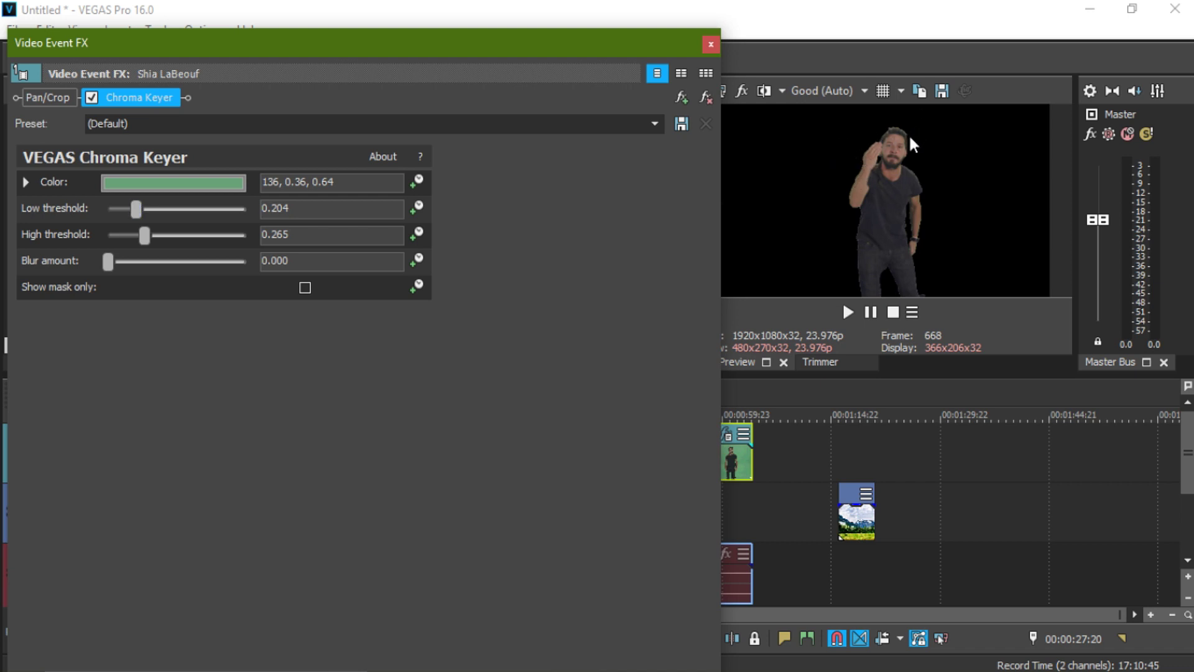
Step: Go to 00:01:01:02 in the clip and compare the keyed image with the original by bypassing and re-enabling the Chroma Keyer
click(730, 472)
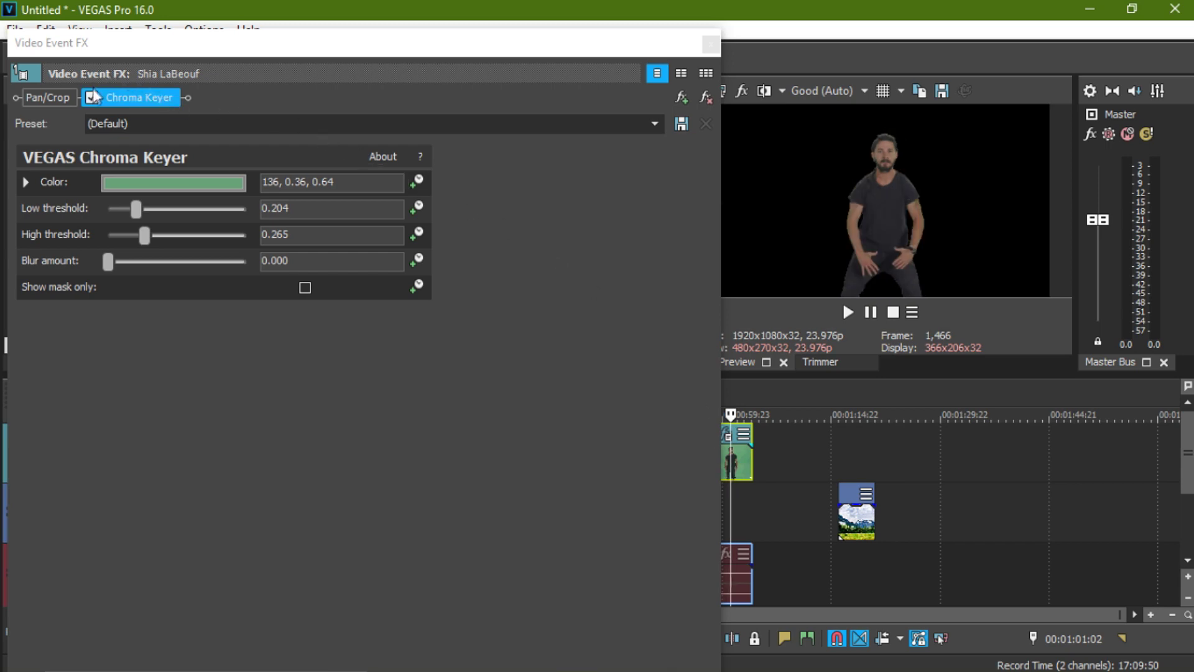
click(92, 97)
click(92, 97)
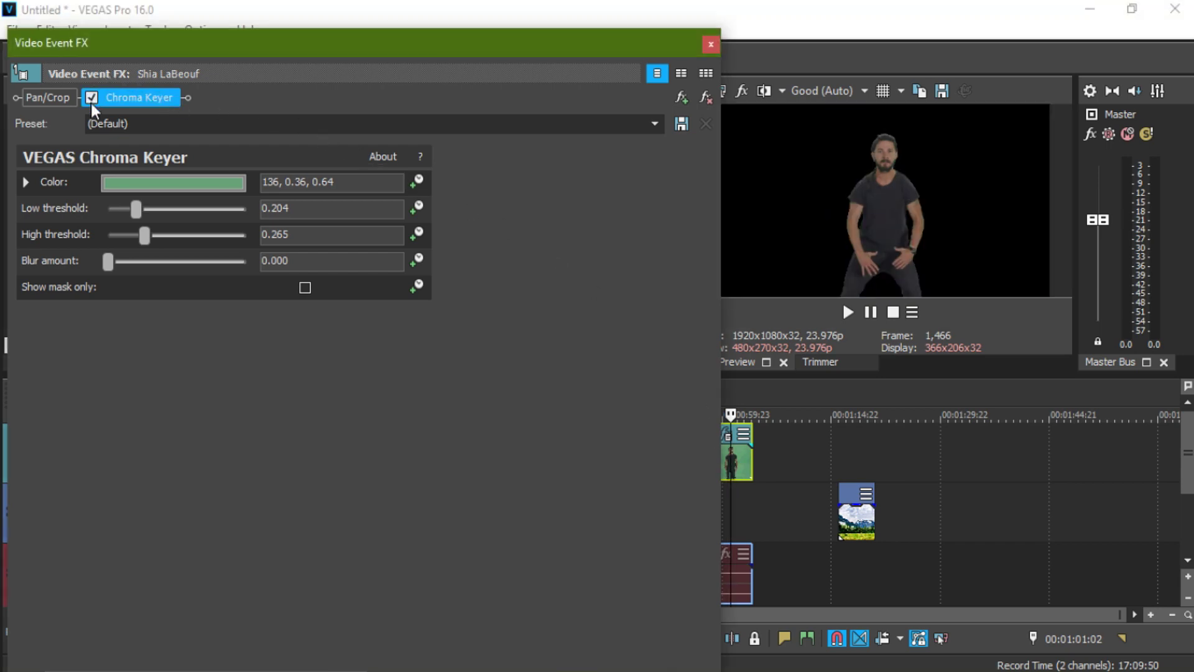
Step: Show only the mask, set the high threshold to about 0.252, and compare the mask with the keyed image
click(307, 288)
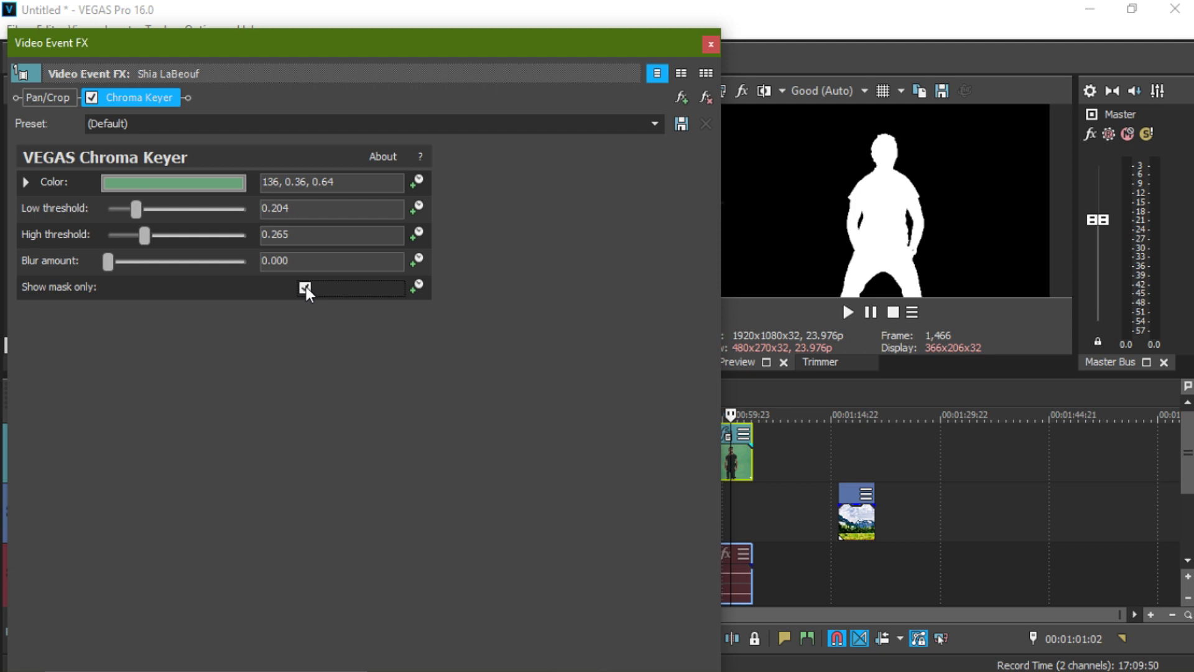
drag(144, 233, 144, 235)
click(305, 286)
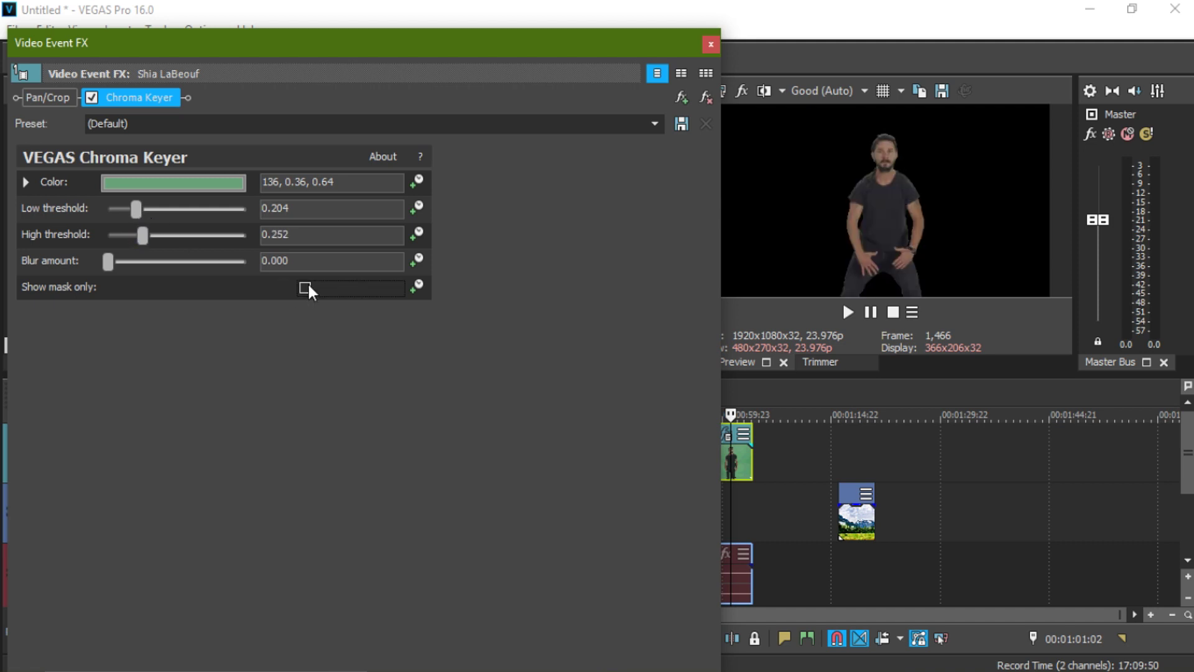
click(305, 287)
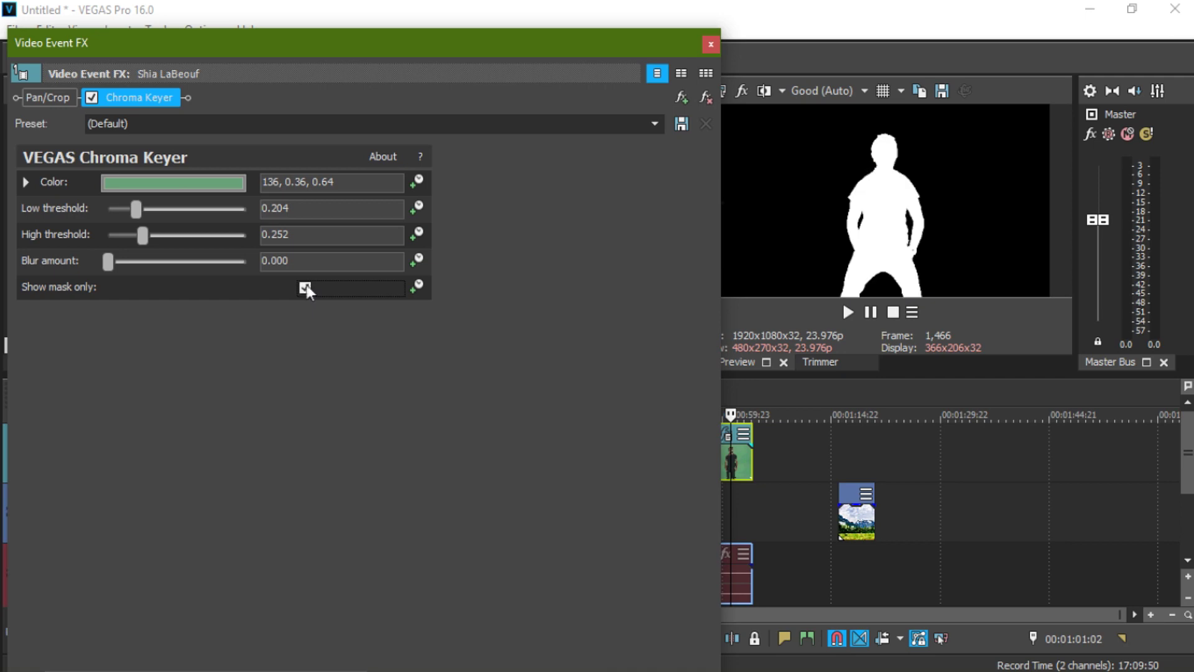
Step: Try a high threshold of about 0.388 and check its mask against the original footage and the keyed image
drag(603, 36, 529, 45)
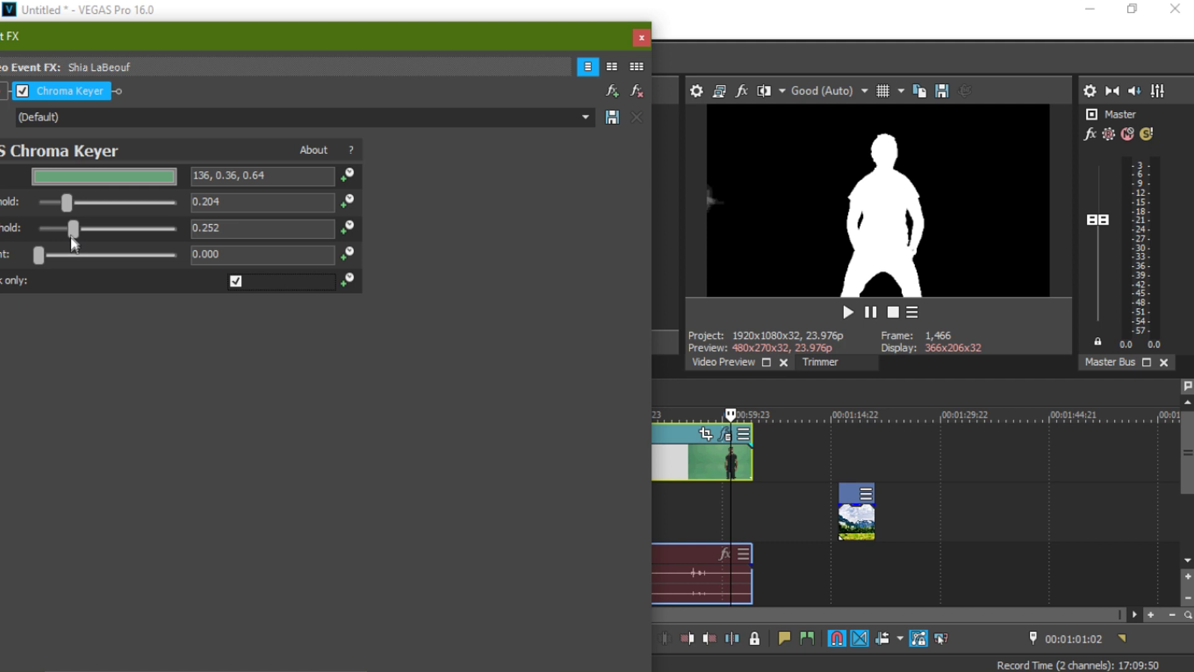
drag(73, 230, 92, 229)
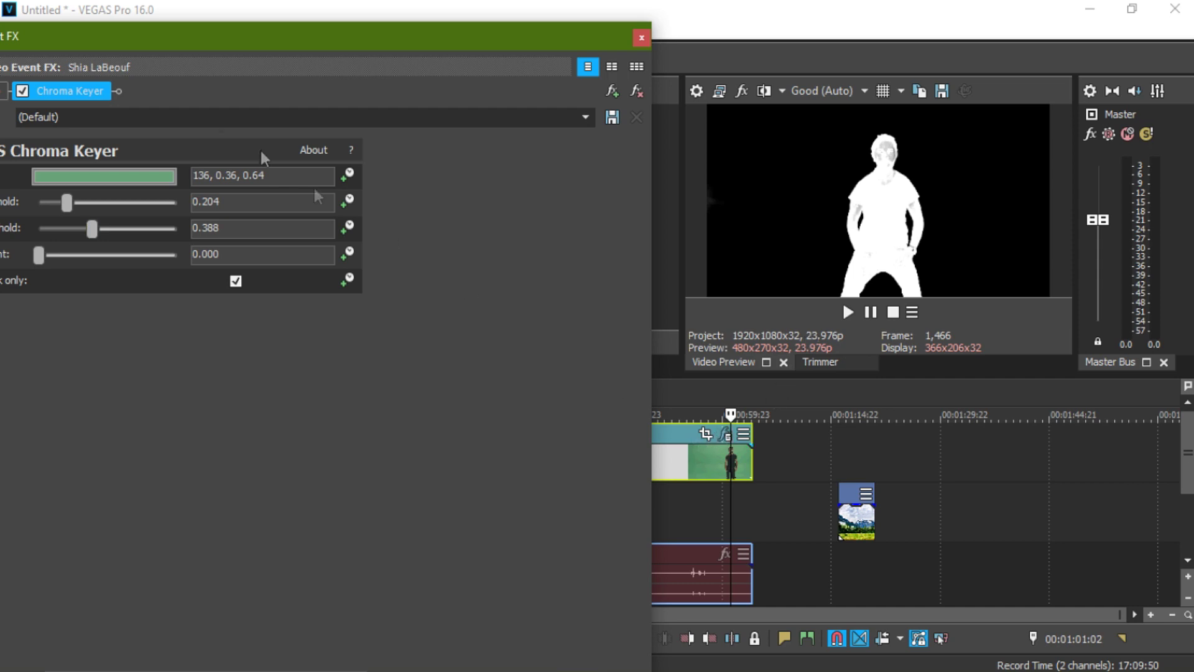
click(23, 92)
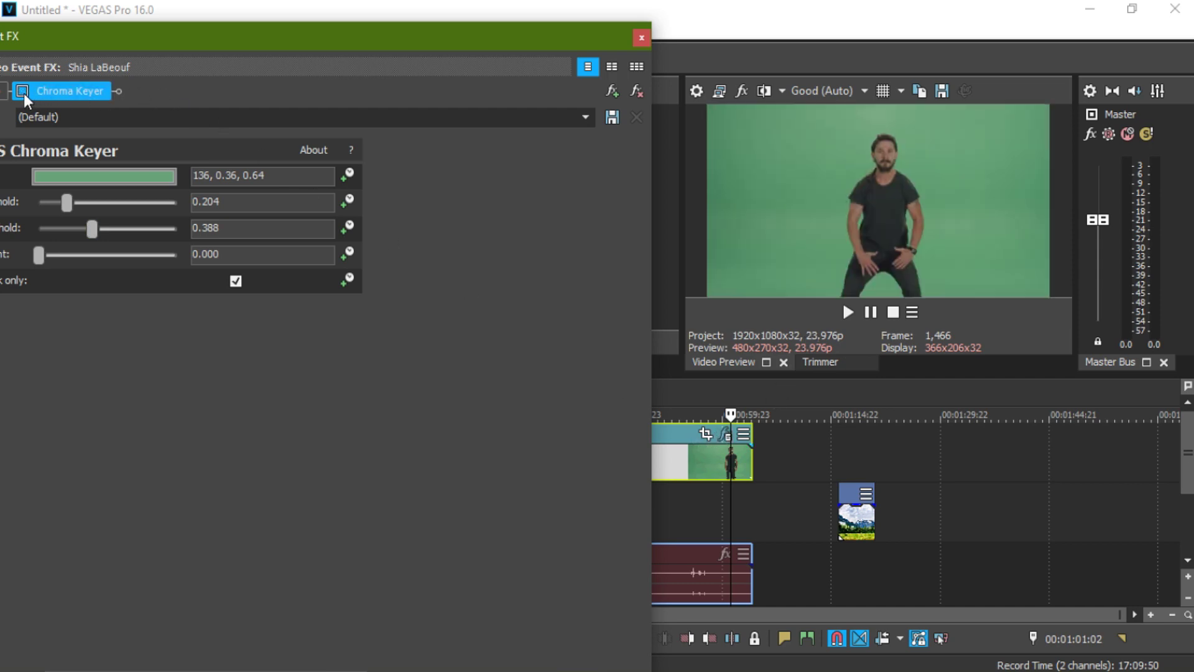
click(23, 92)
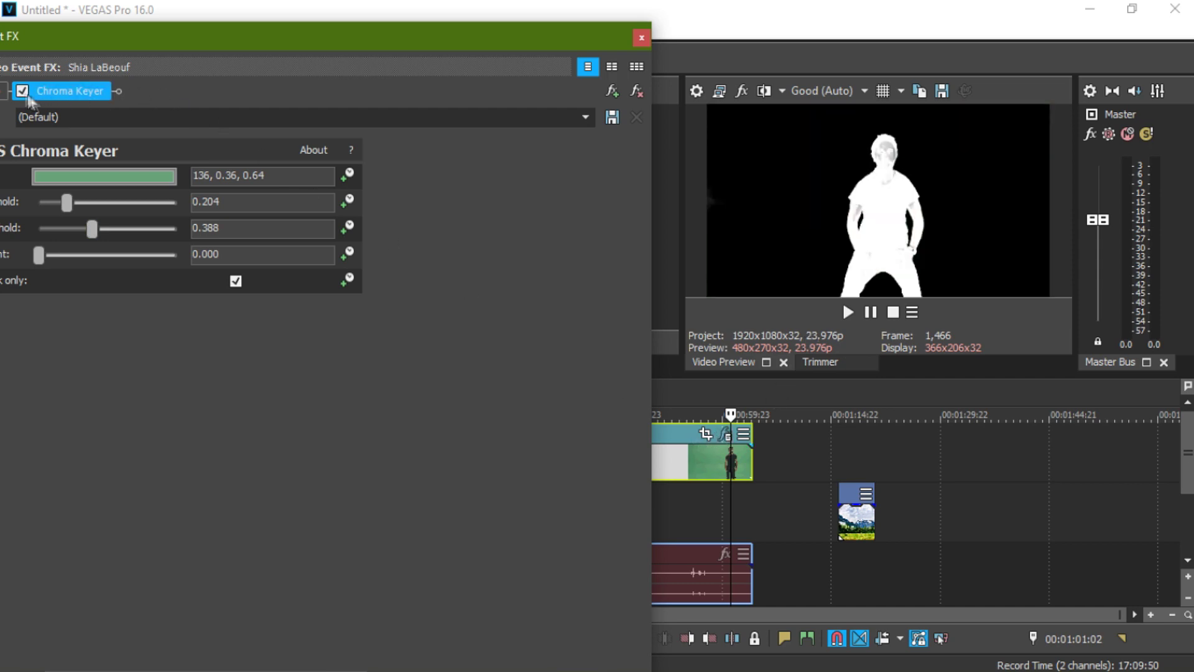
click(235, 281)
click(235, 280)
Step: Set the Chroma Keyer's high threshold to about 0.245 and close the effect settings
drag(329, 53, 362, 14)
drag(121, 214, 95, 212)
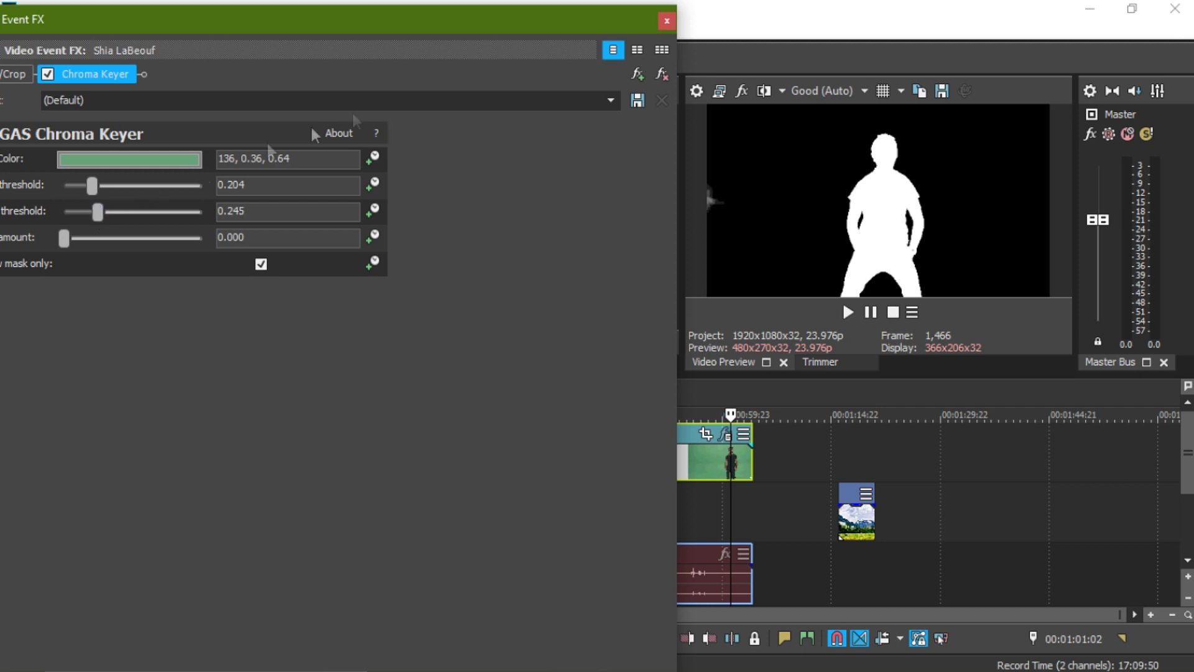
click(666, 20)
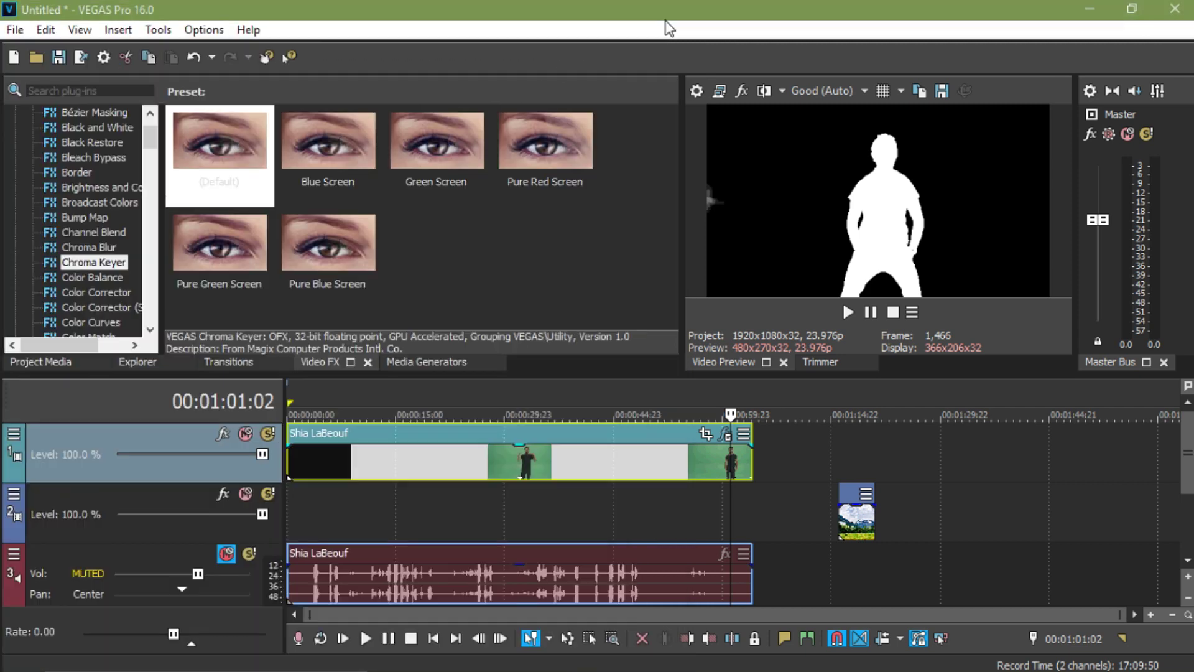
Step: Turn off mask-only display for the clip and play the keyed footage from 00:00:49:03 for a few seconds
click(660, 454)
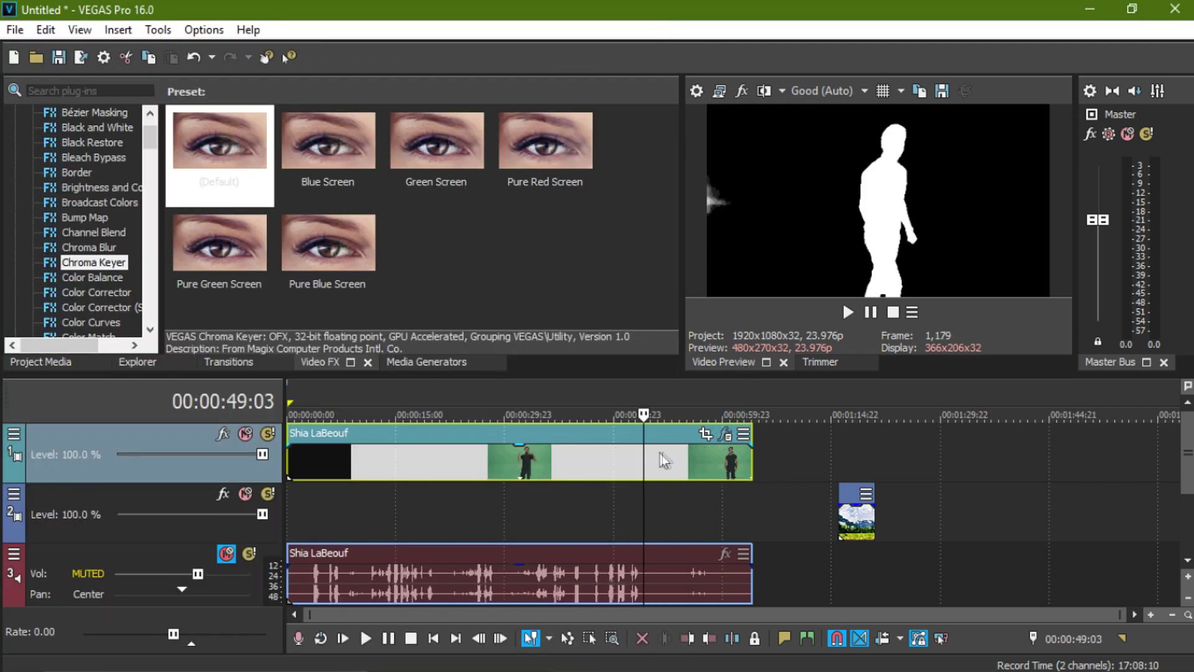
click(724, 435)
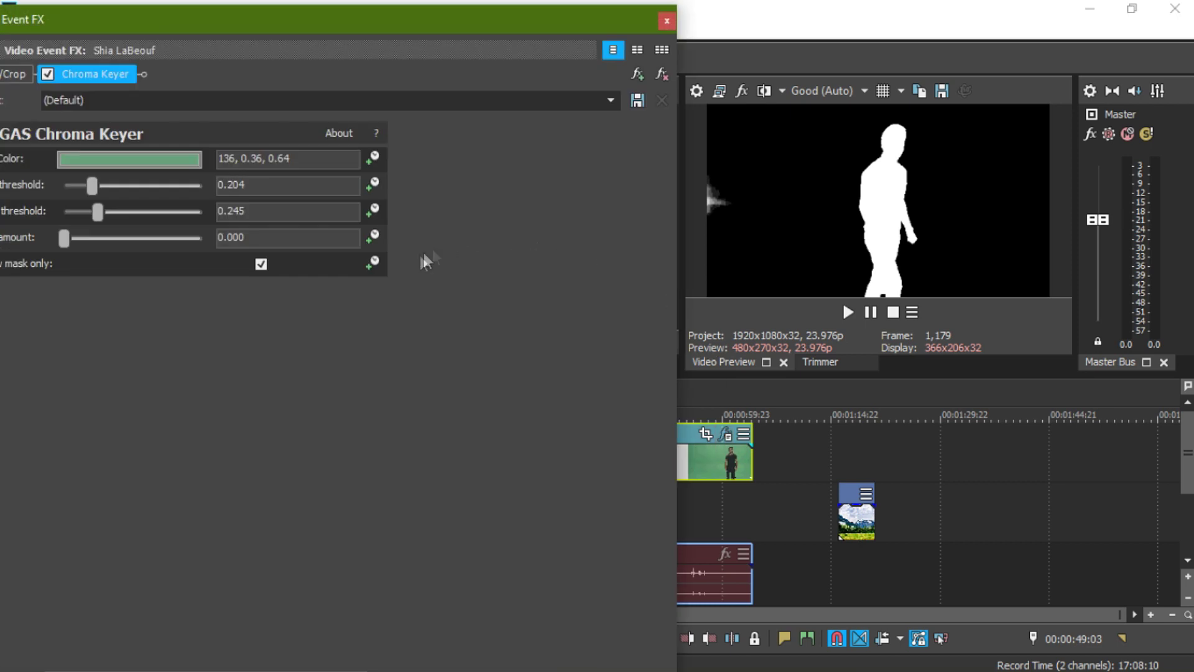
click(260, 264)
click(666, 22)
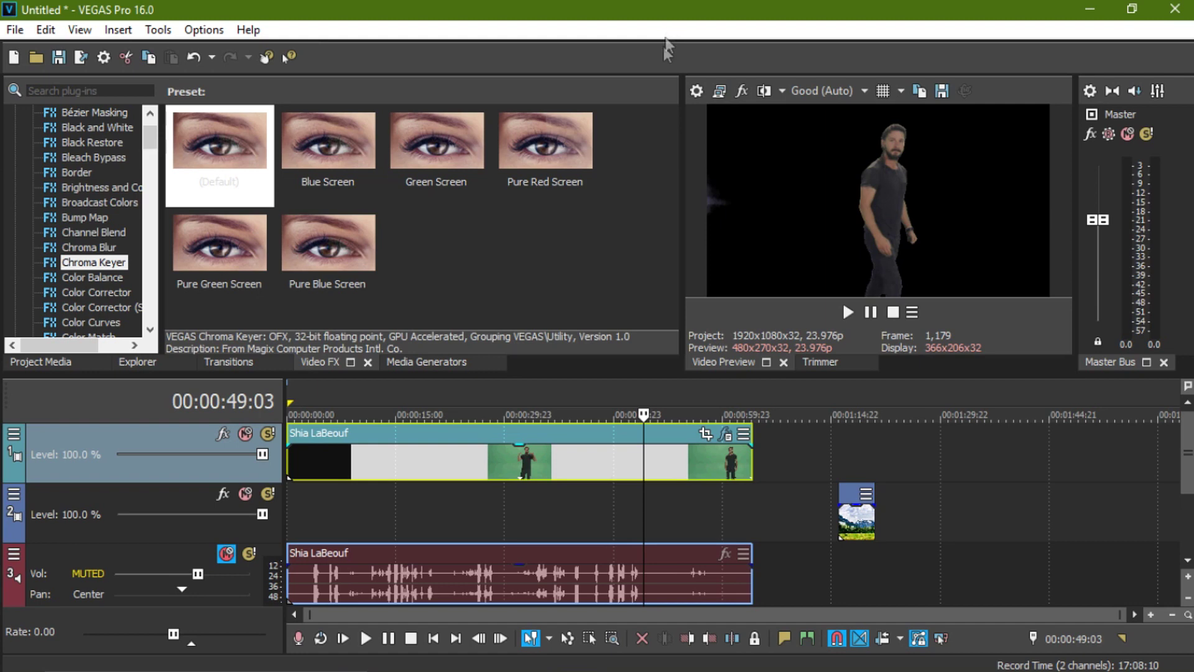
click(849, 312)
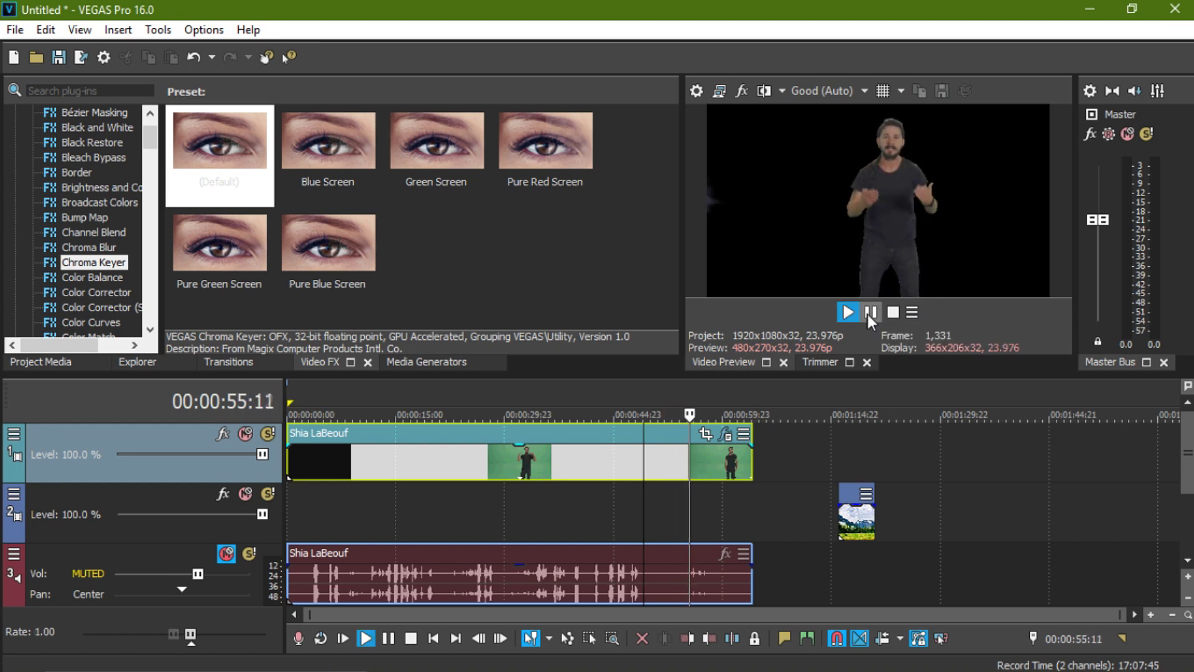
click(869, 313)
Step: Place the mountain picture beneath the Shia LaBeouf clip and extend it to the clip's full length
drag(853, 497, 753, 528)
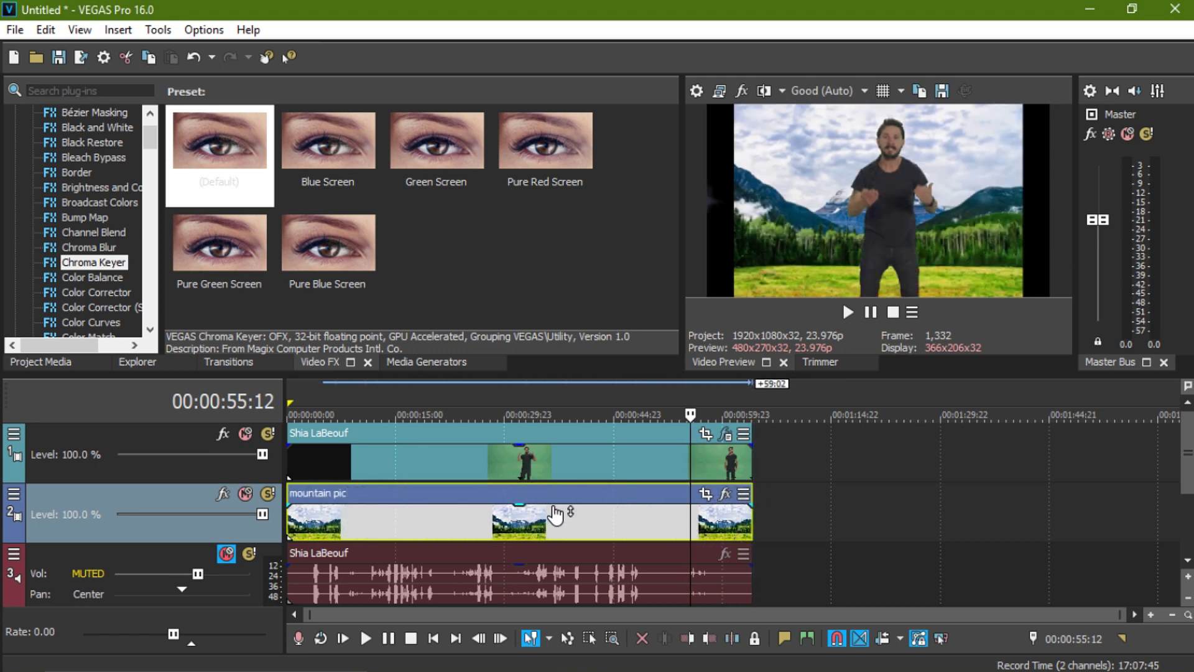
click(558, 470)
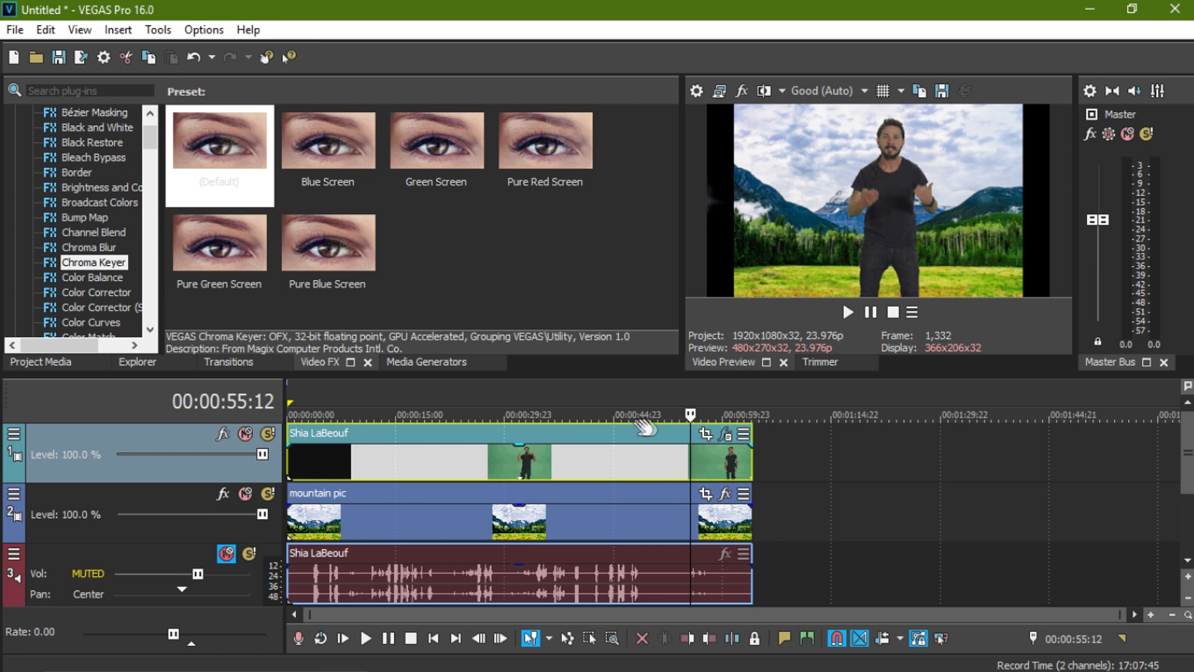
Step: Crop the mountain picture to the 16:9 Widescreen TV aspect ratio and shift the crop frame down to a Y center of about 704.8
click(707, 502)
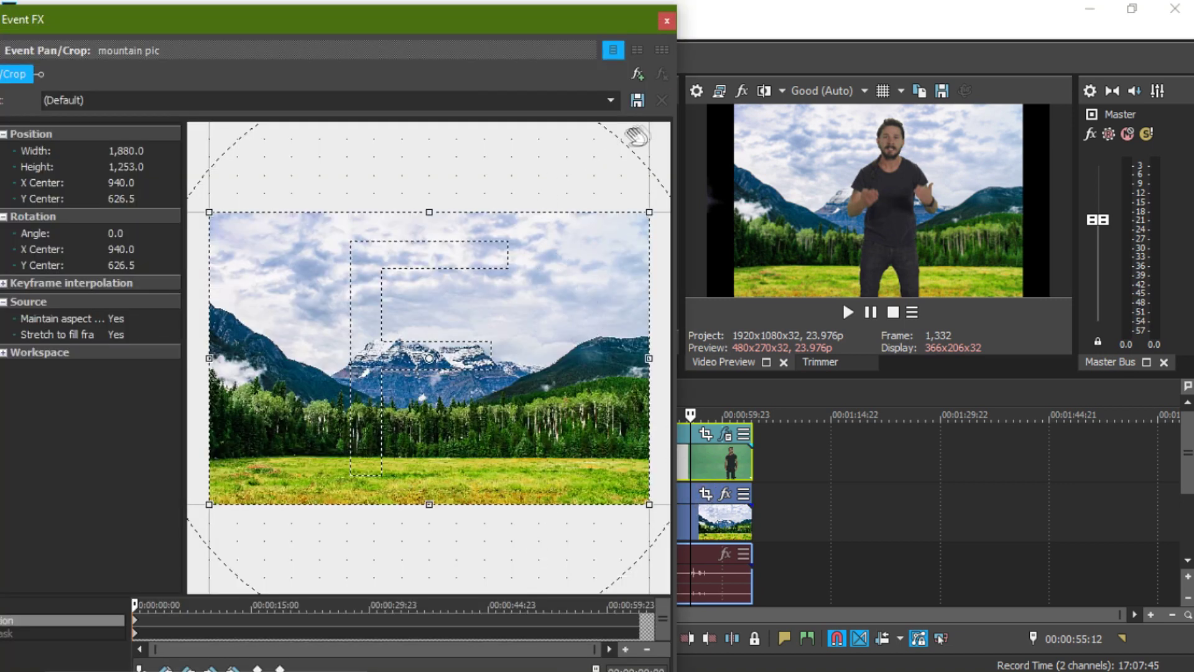
click(610, 100)
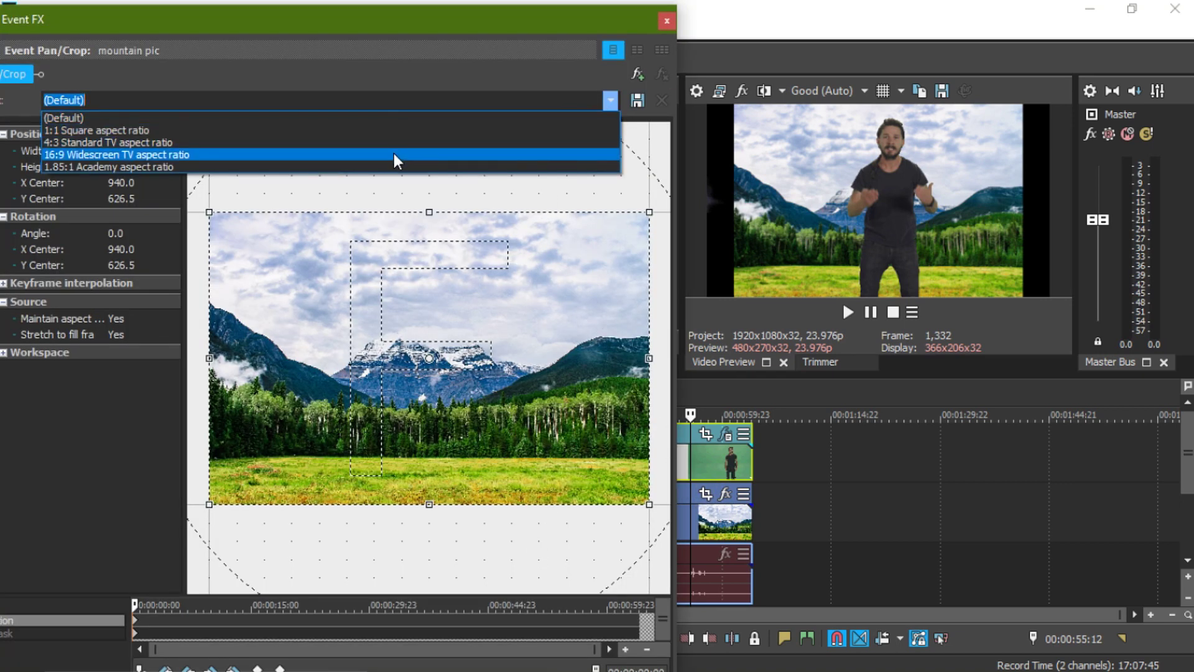
click(394, 154)
mouse_move(564, 347)
mouse_down()
mouse_move(564, 326)
mouse_move(563, 343)
mouse_up()
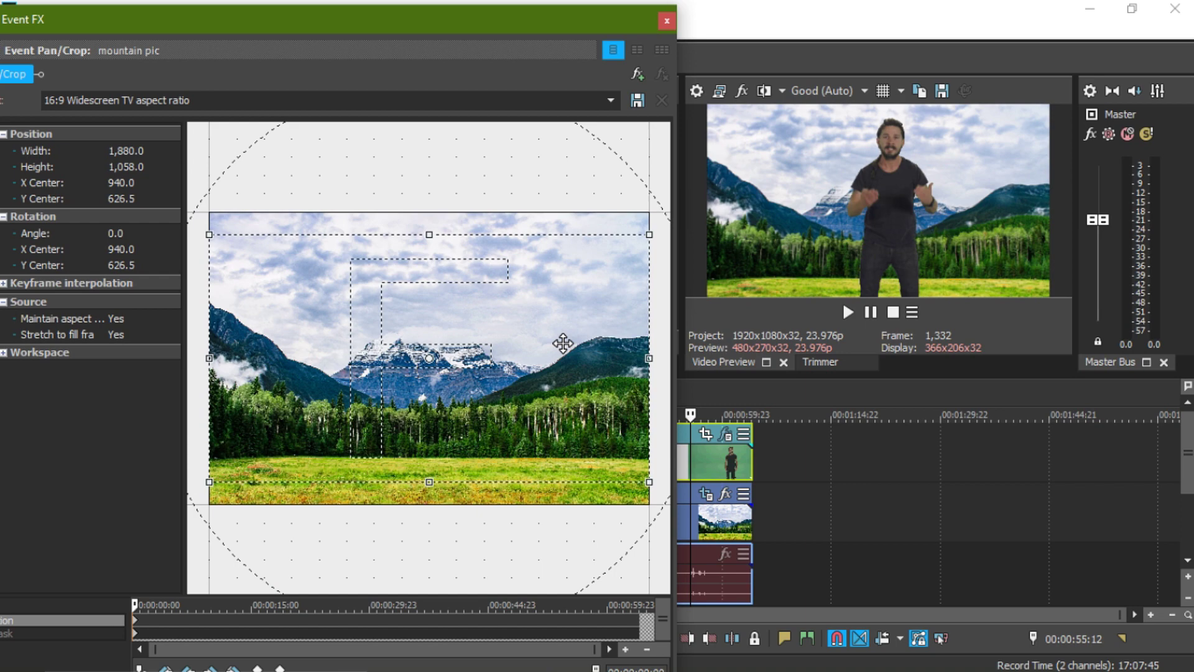
drag(563, 343, 561, 363)
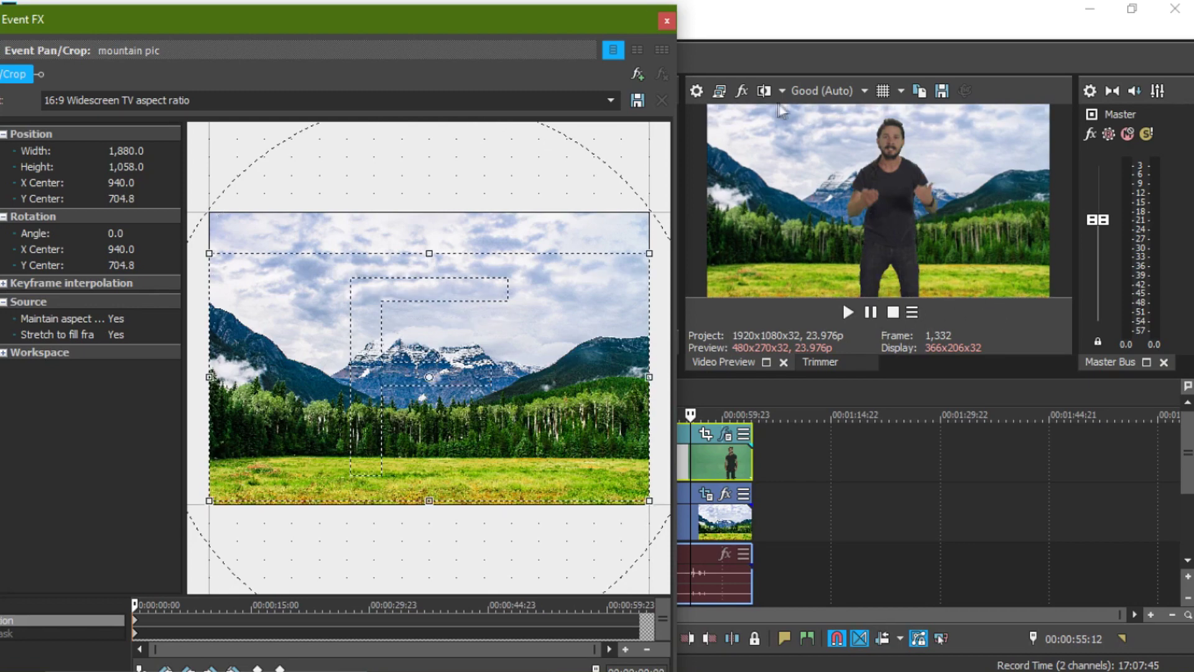
click(665, 21)
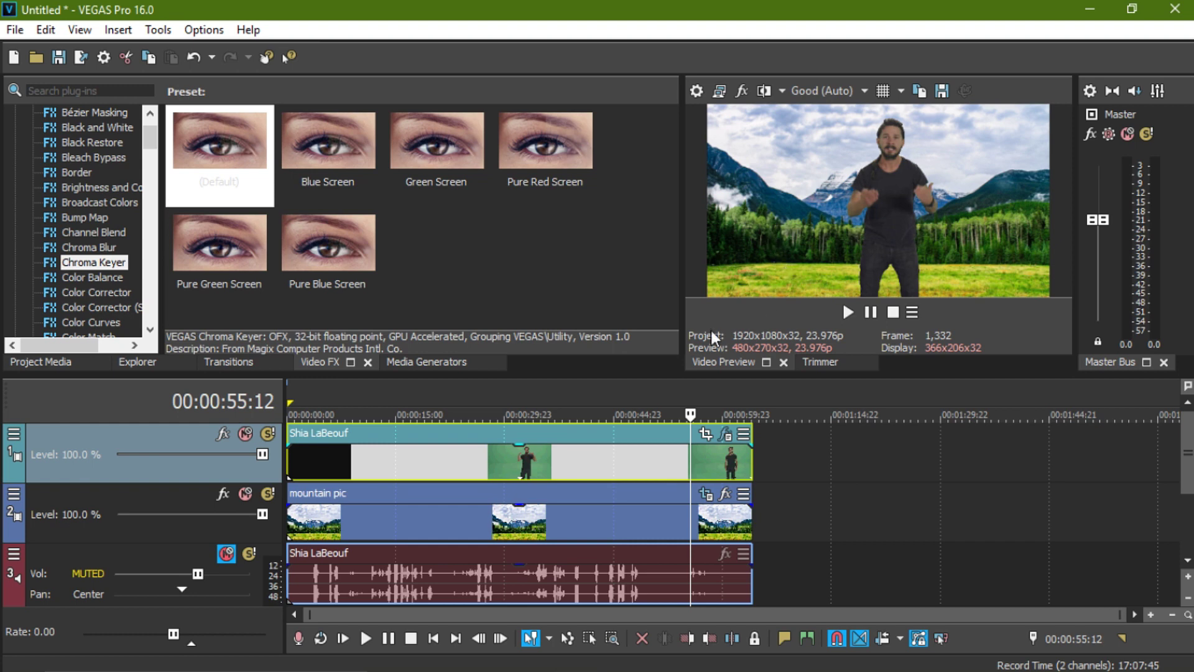
Step: Shrink the man in the Shia LaBeouf clip by enlarging its pan/crop frame to about 2,640 by 1,485
click(706, 434)
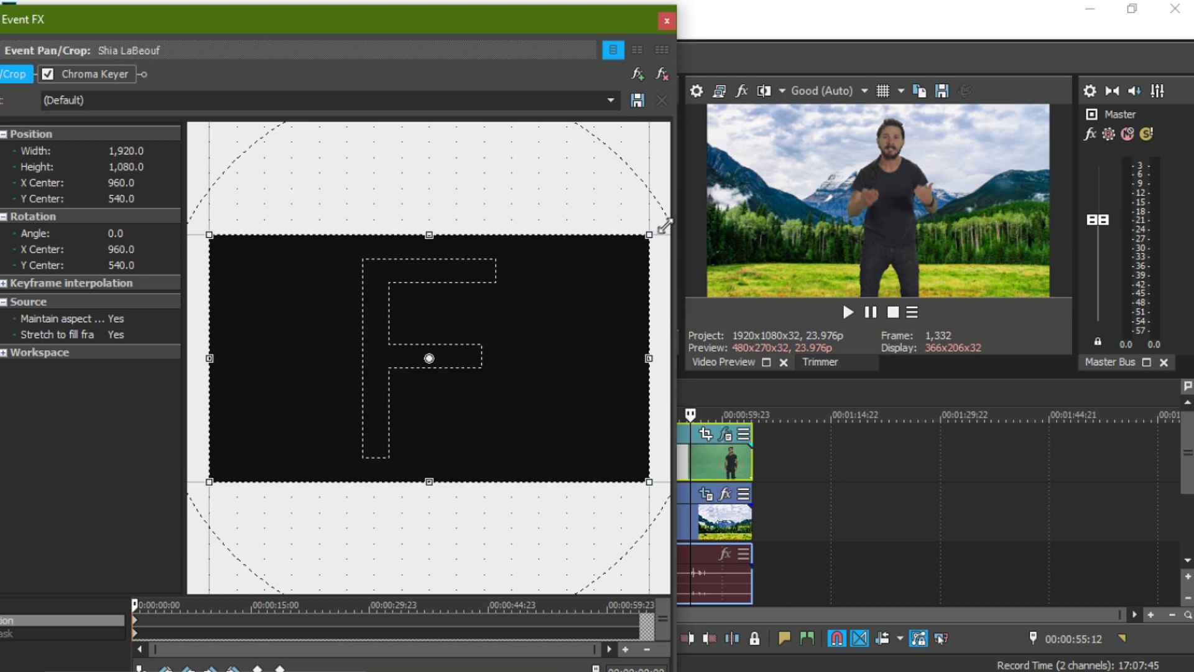
drag(649, 234, 674, 221)
drag(539, 318, 465, 318)
drag(621, 219, 672, 190)
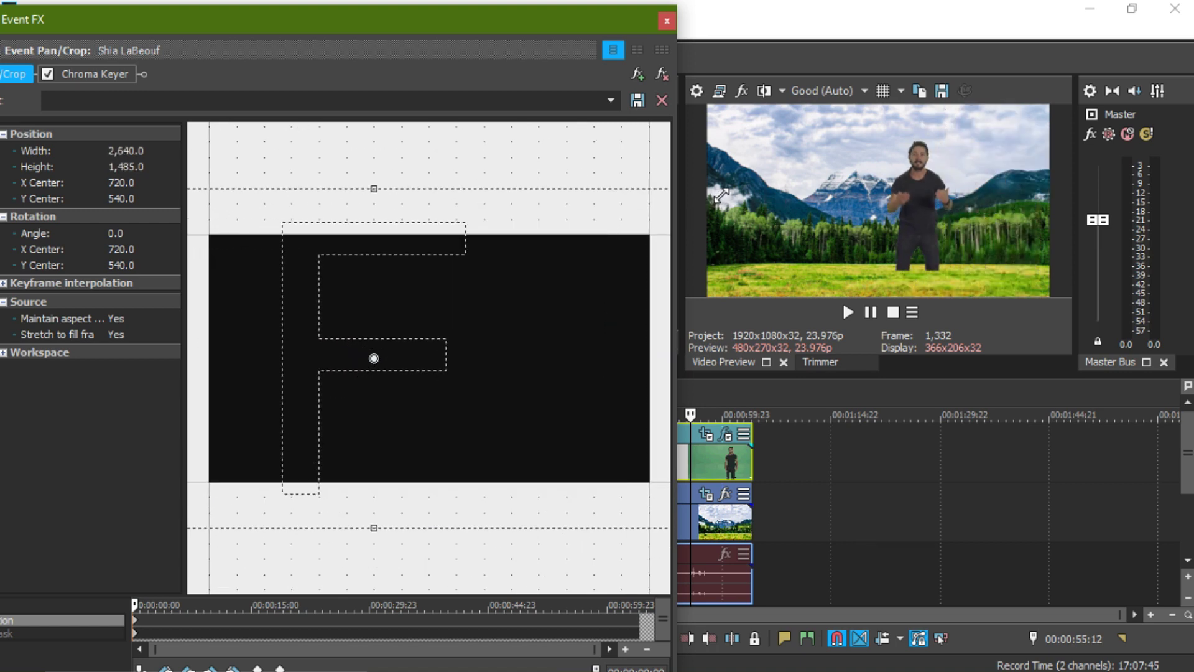
Step: Reposition the clip's pan/crop frame to X center 1,320 and Y center 337.5 so the man's cut-off legs meet the picture's lower edge
drag(434, 348, 569, 301)
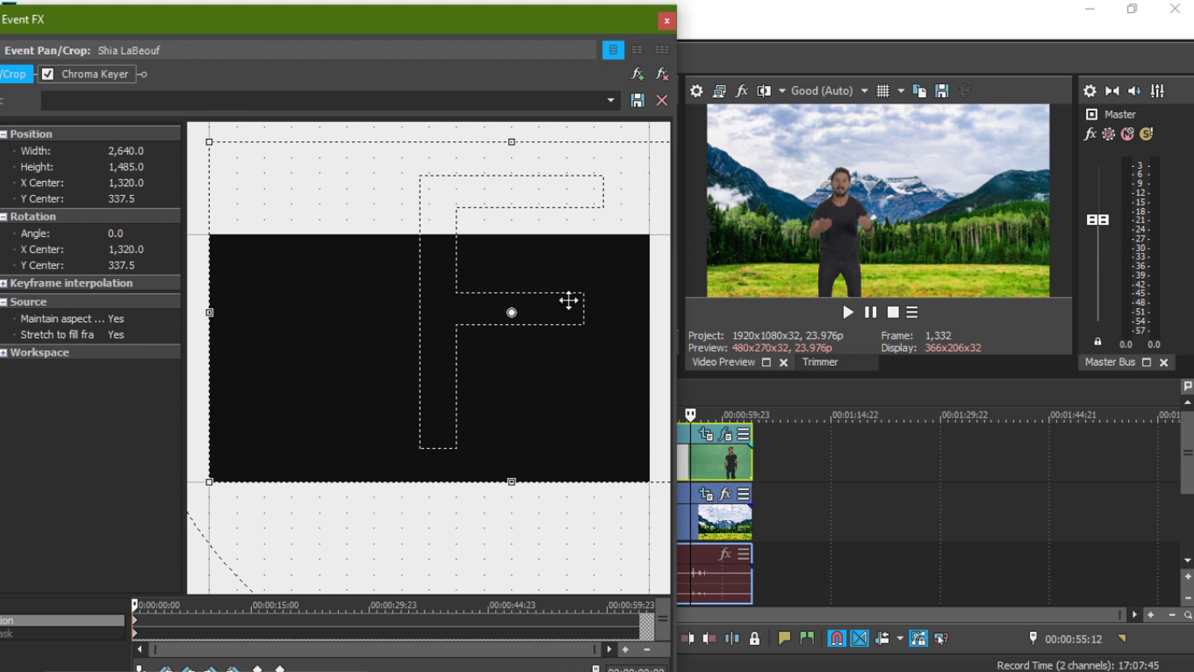
drag(569, 301, 571, 371)
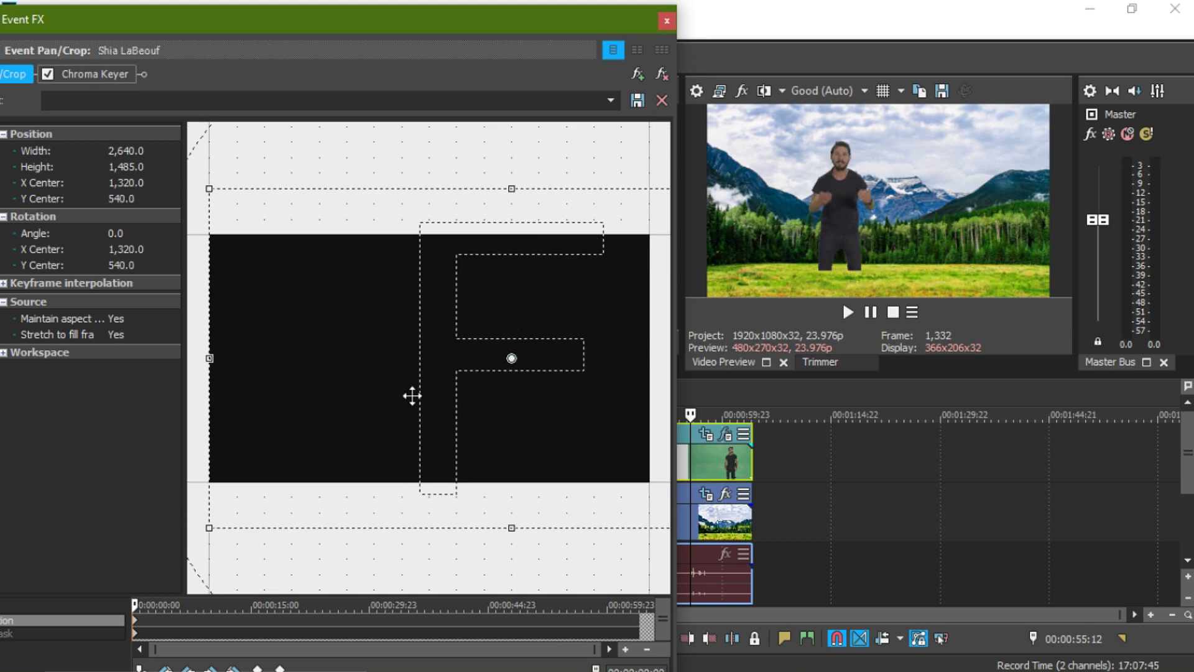
drag(411, 395, 410, 354)
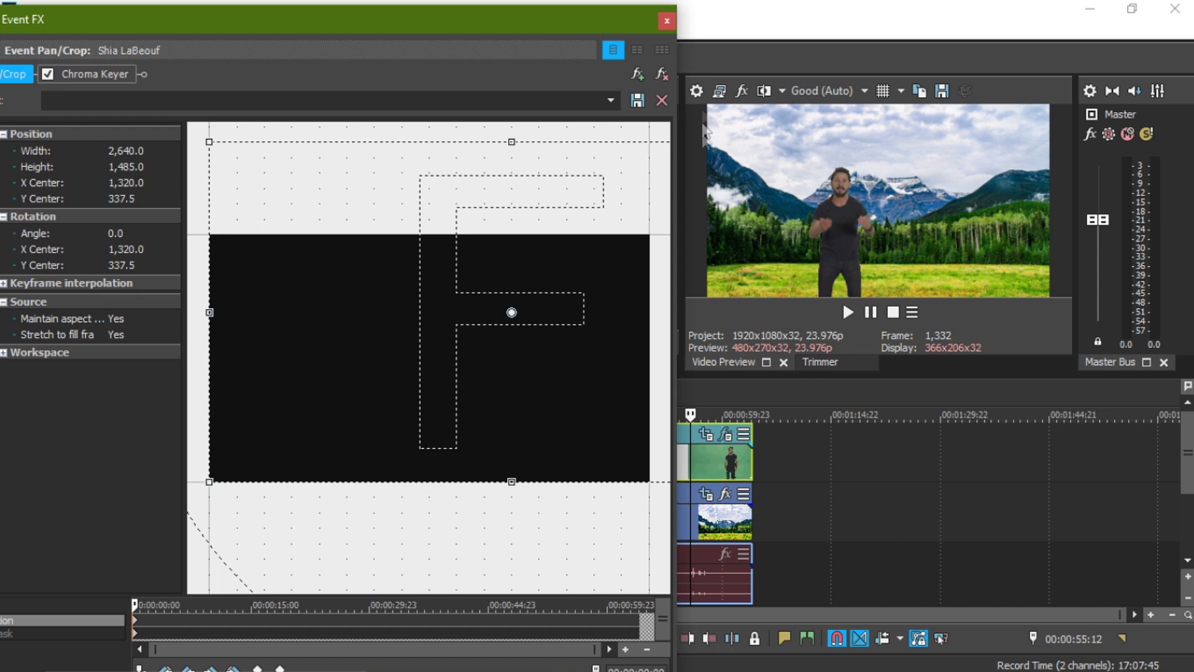
click(667, 22)
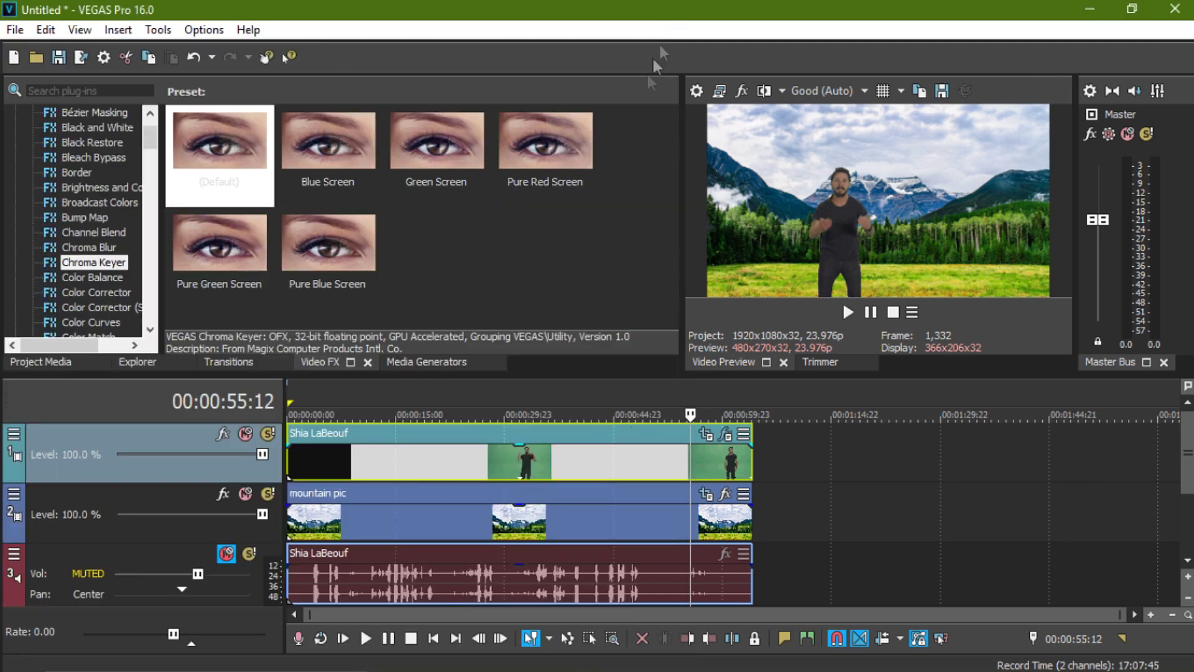
Step: Check the composite of the keyed man over the mountain background at several points along the timeline
click(513, 517)
click(549, 511)
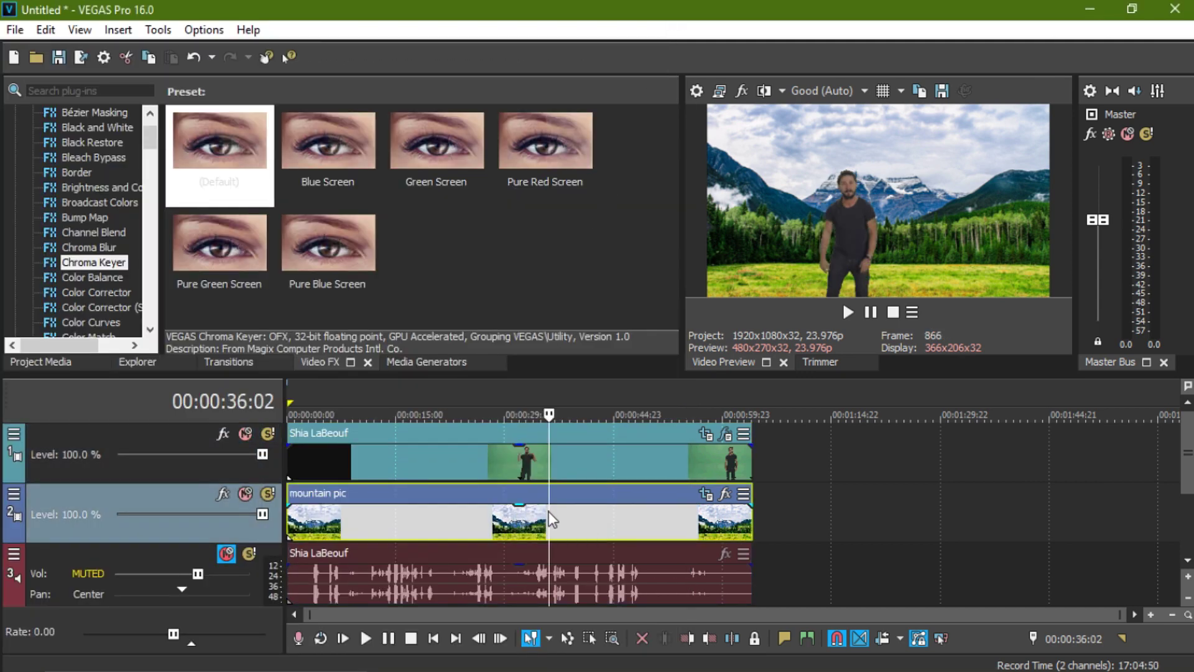
click(414, 517)
click(588, 458)
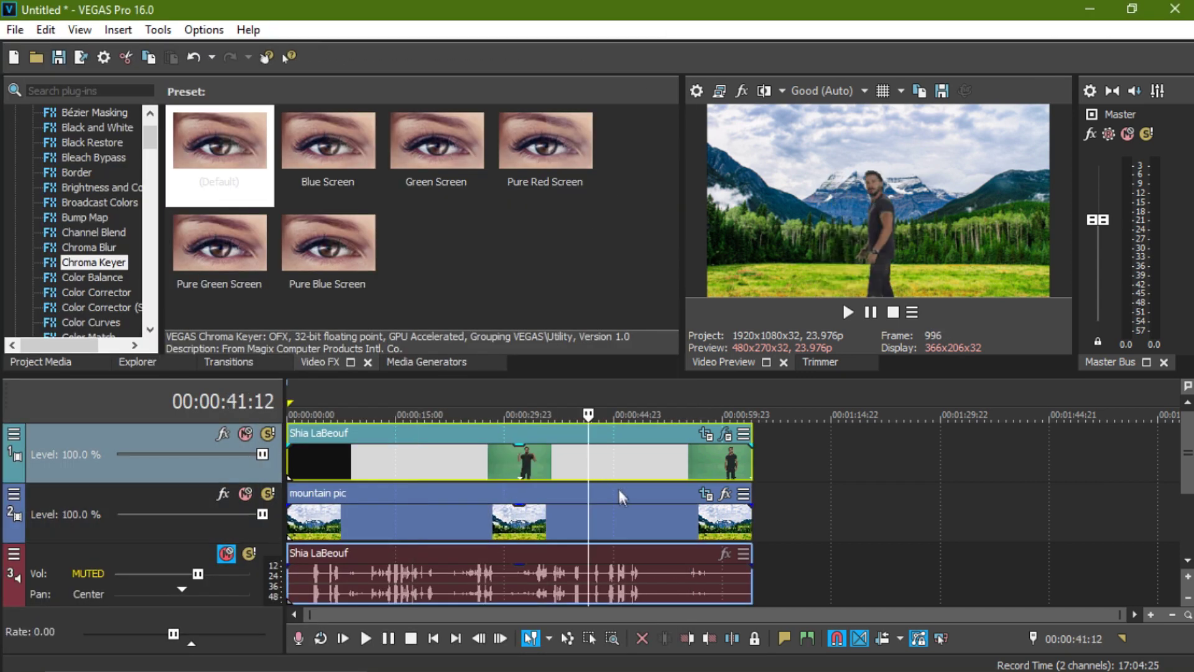
click(513, 517)
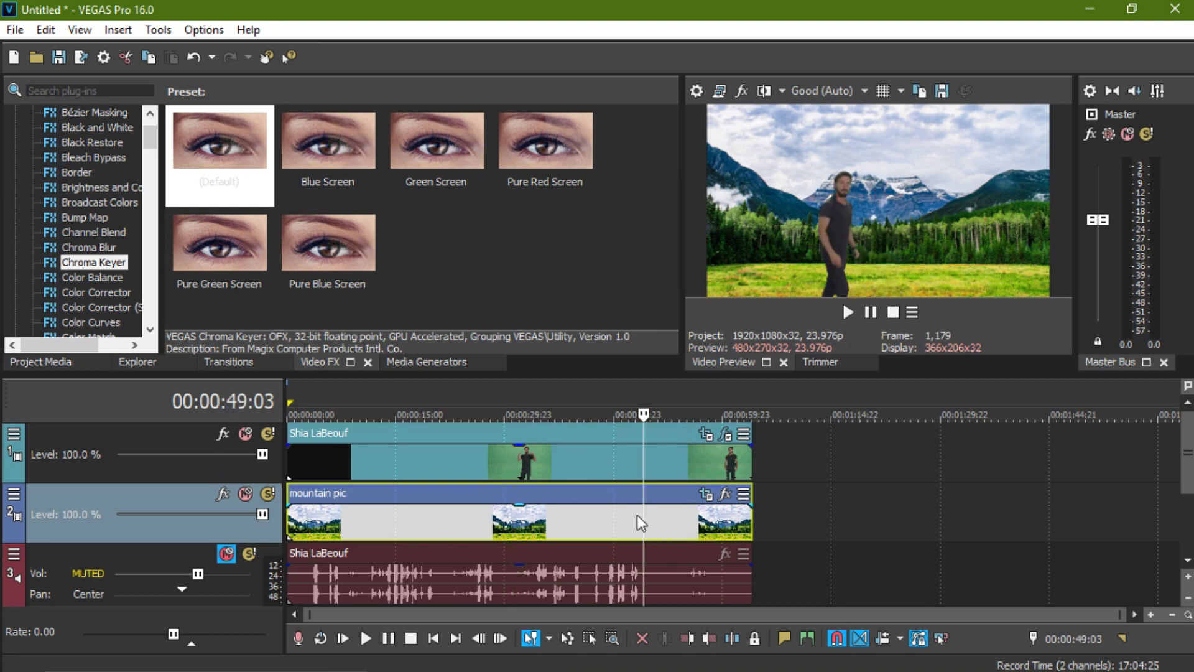
click(578, 460)
click(651, 454)
click(331, 461)
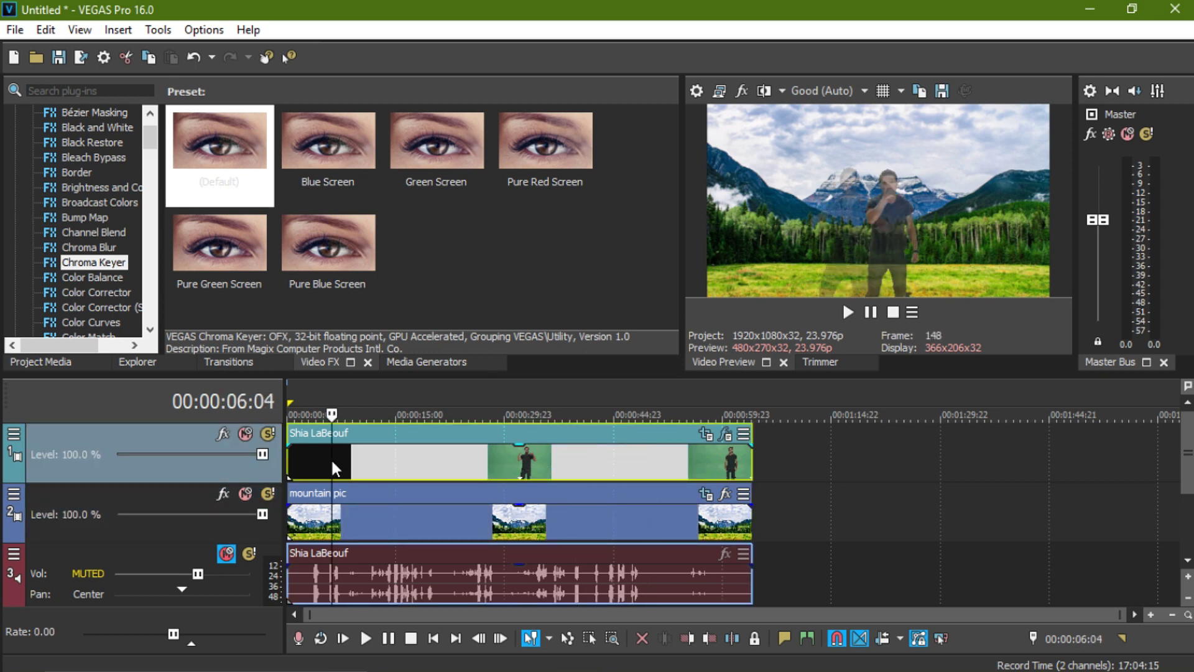
click(370, 464)
click(413, 467)
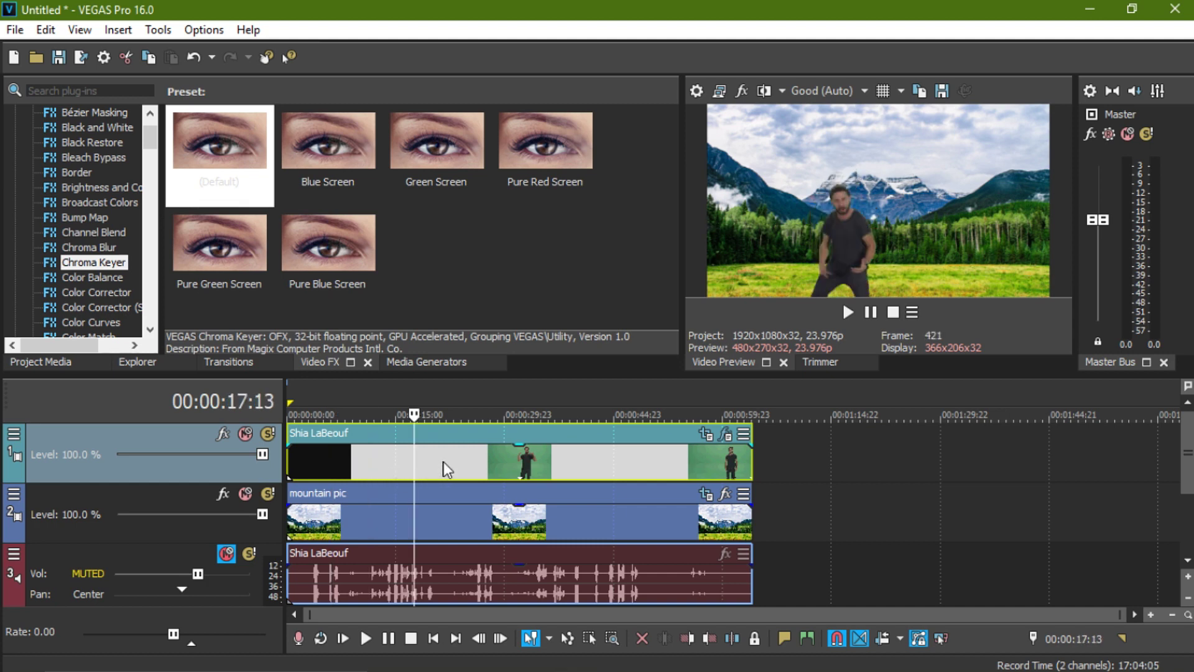
Step: Inspect the keyed man against the mountain background at various moments through the second half and end of the Shia LaBeouf clip
click(443, 465)
click(543, 462)
click(595, 466)
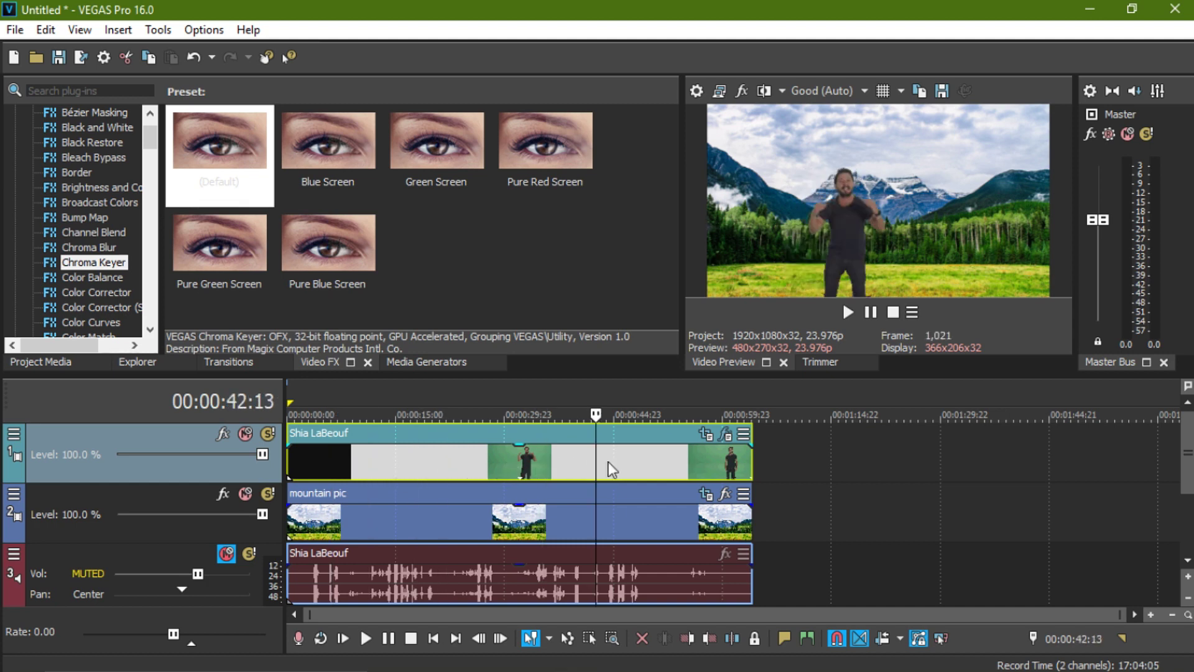
click(647, 462)
click(685, 461)
click(710, 465)
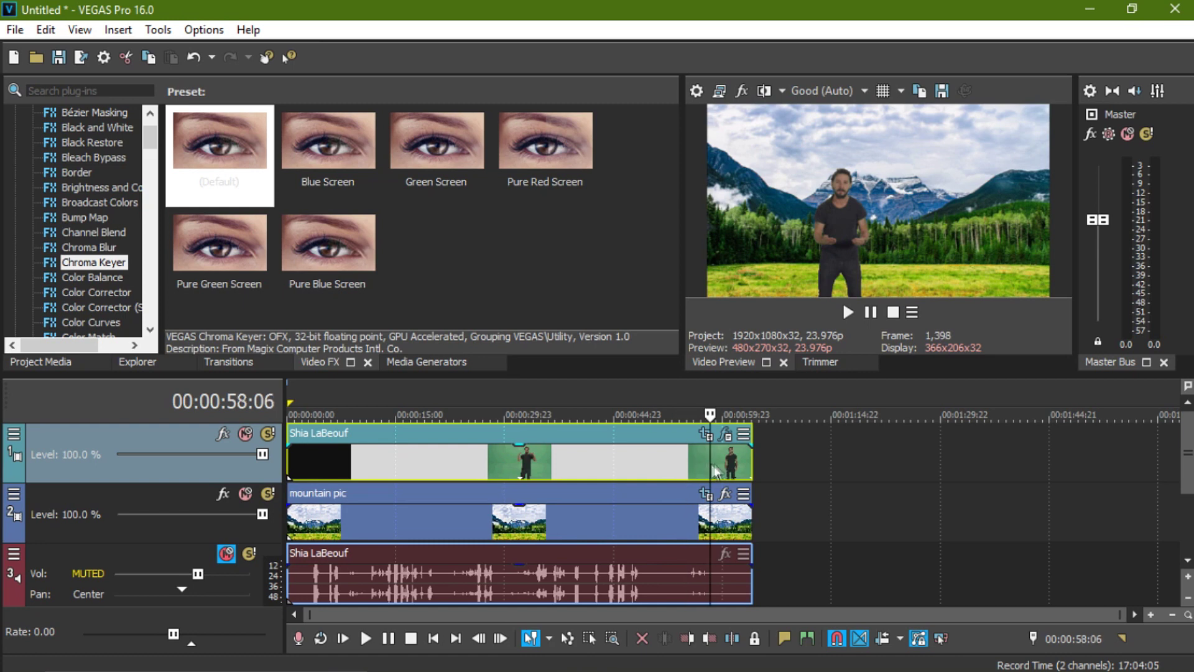
click(729, 464)
click(644, 464)
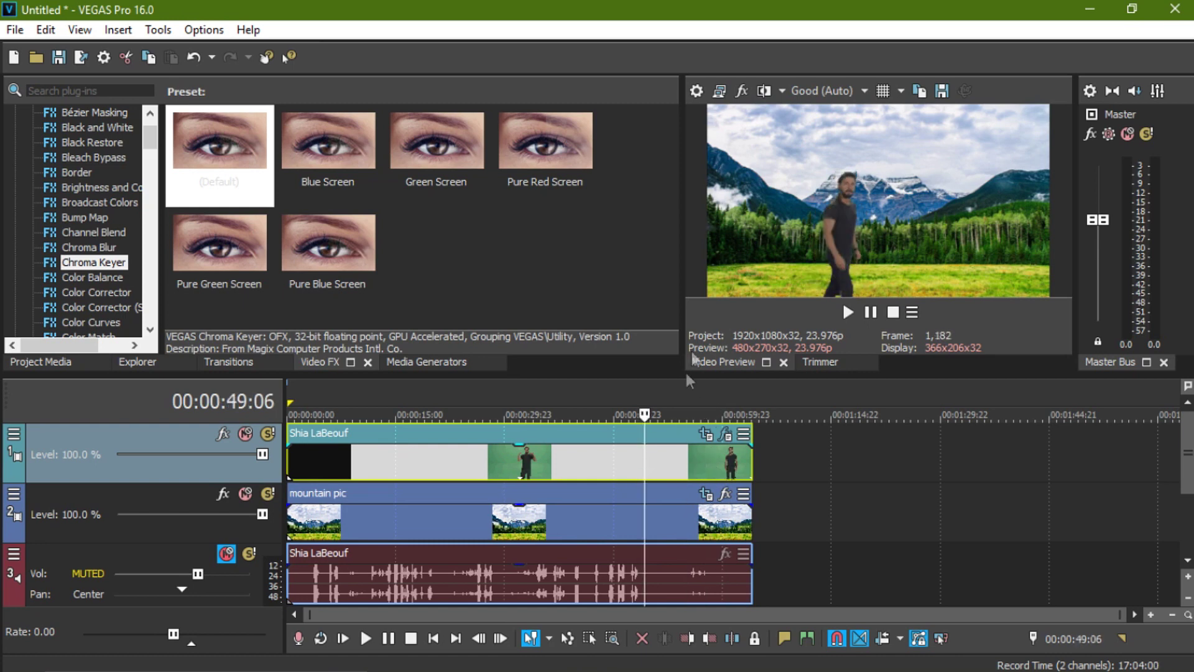
click(691, 468)
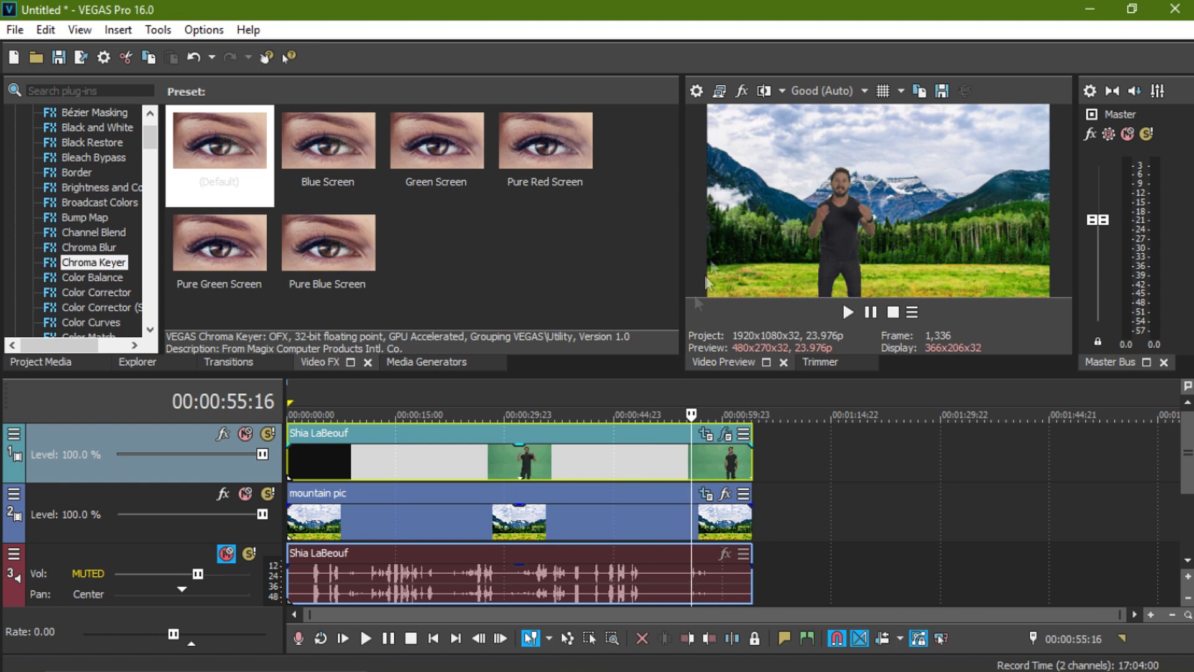
click(636, 464)
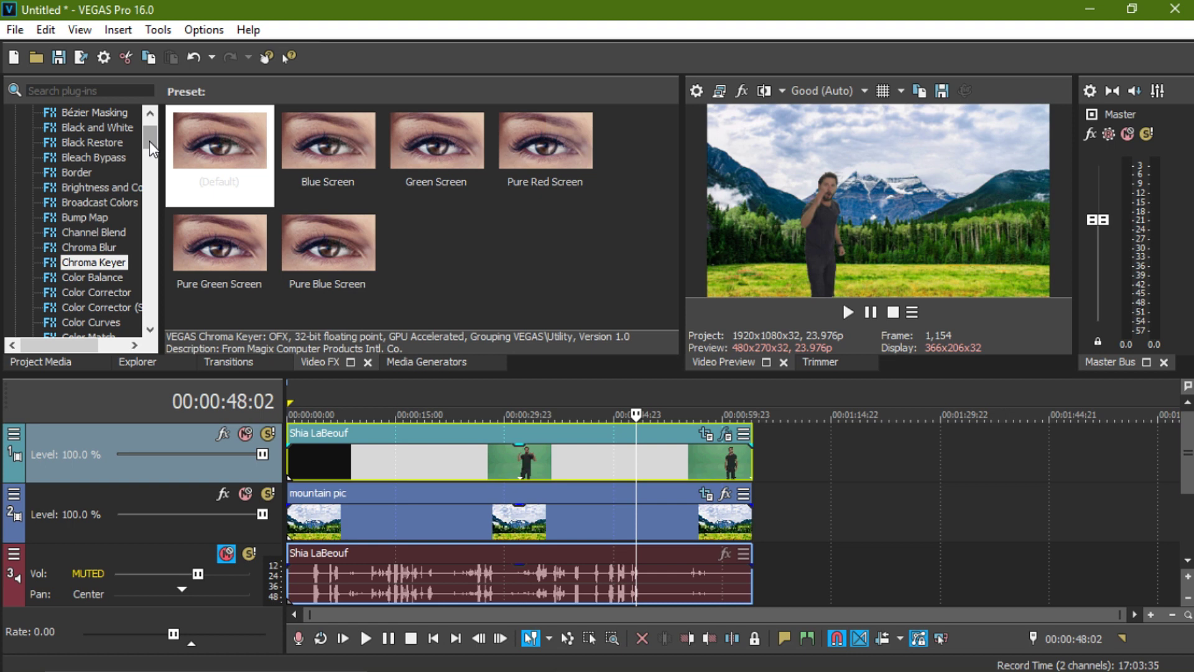
drag(149, 140, 152, 156)
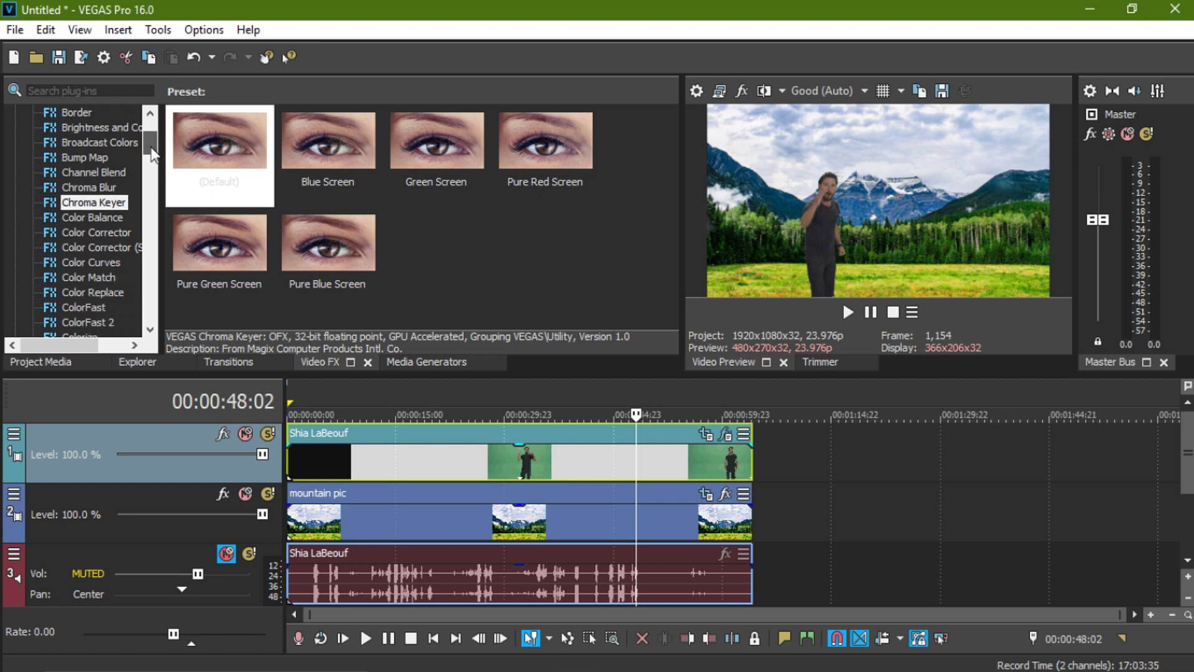
click(705, 434)
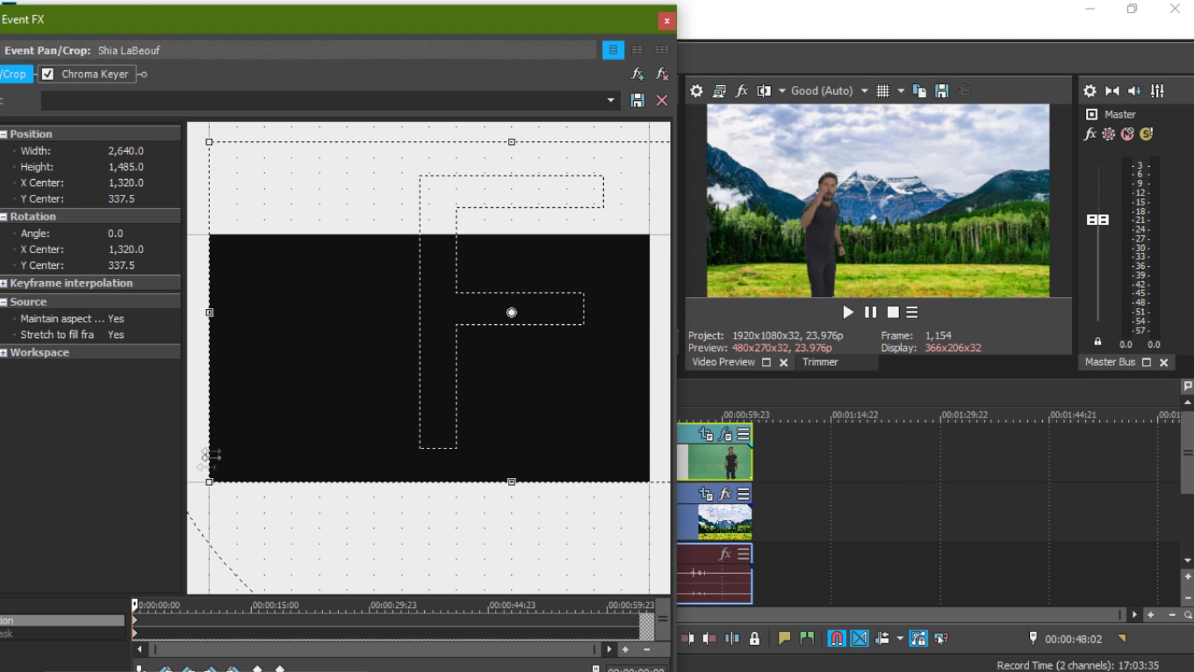
drag(266, 28, 381, 25)
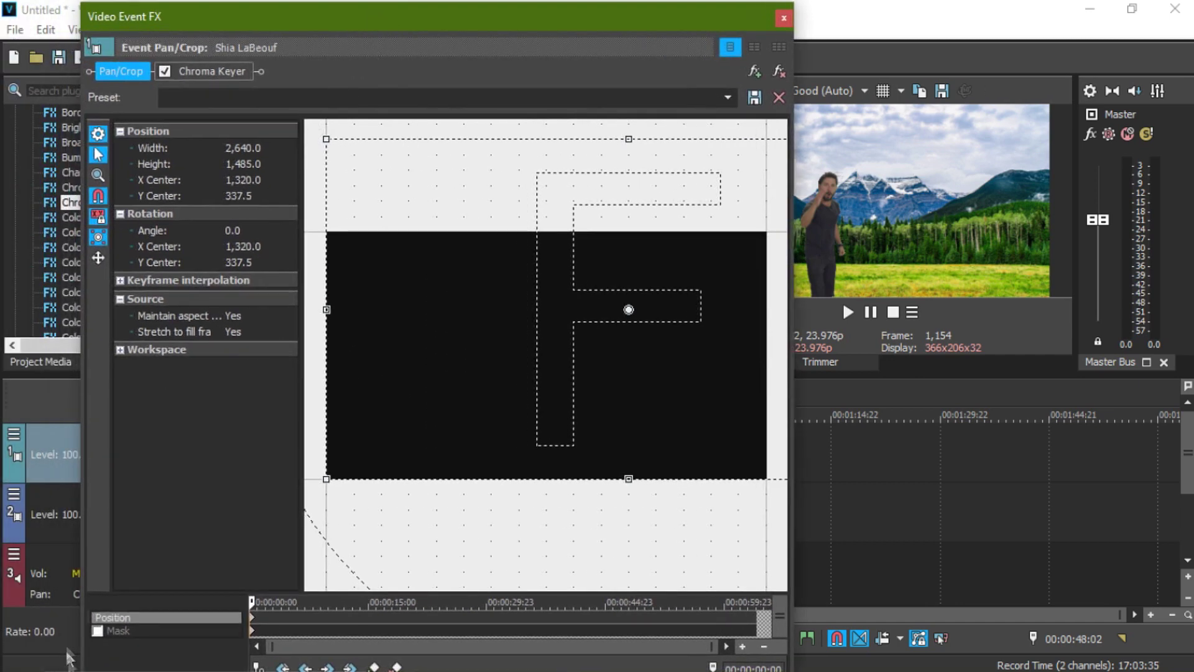
click(784, 18)
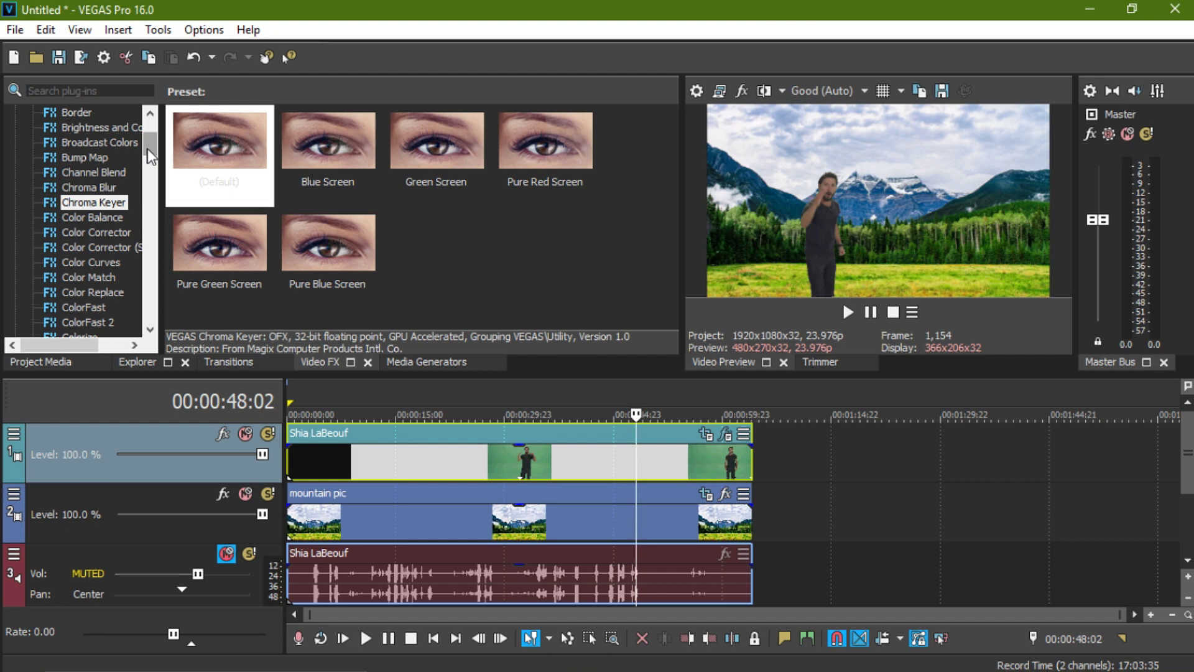
Step: Find the Cookie Cutter effect in the video effects list and look over its presets
drag(147, 149, 149, 162)
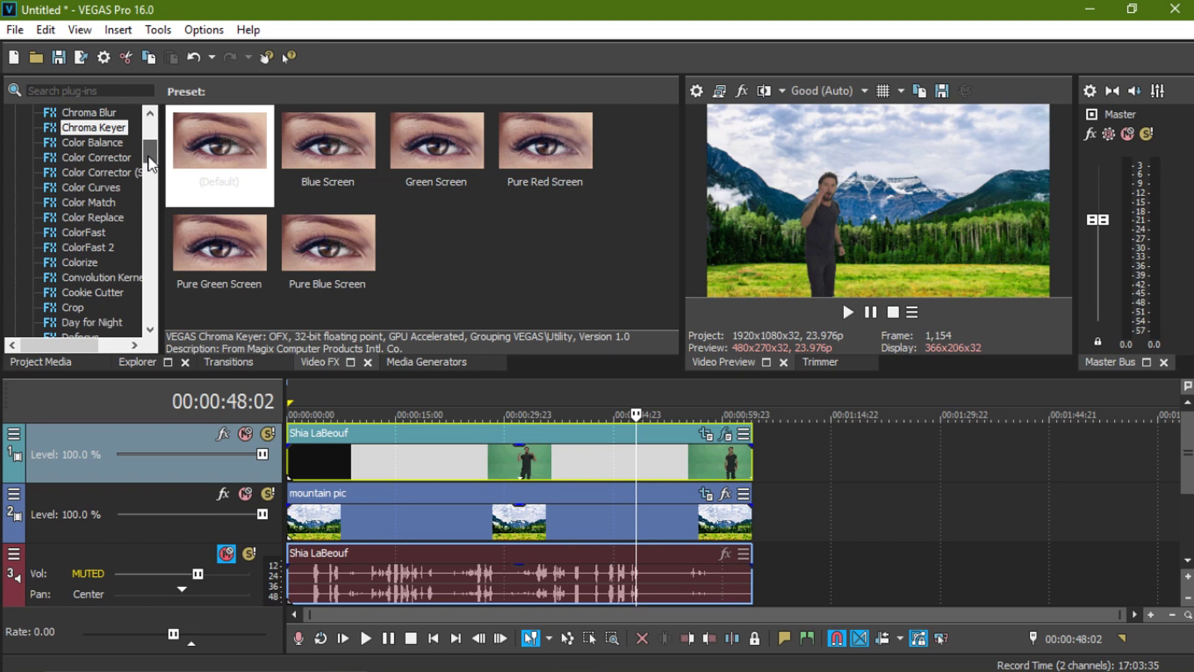
drag(151, 164, 152, 174)
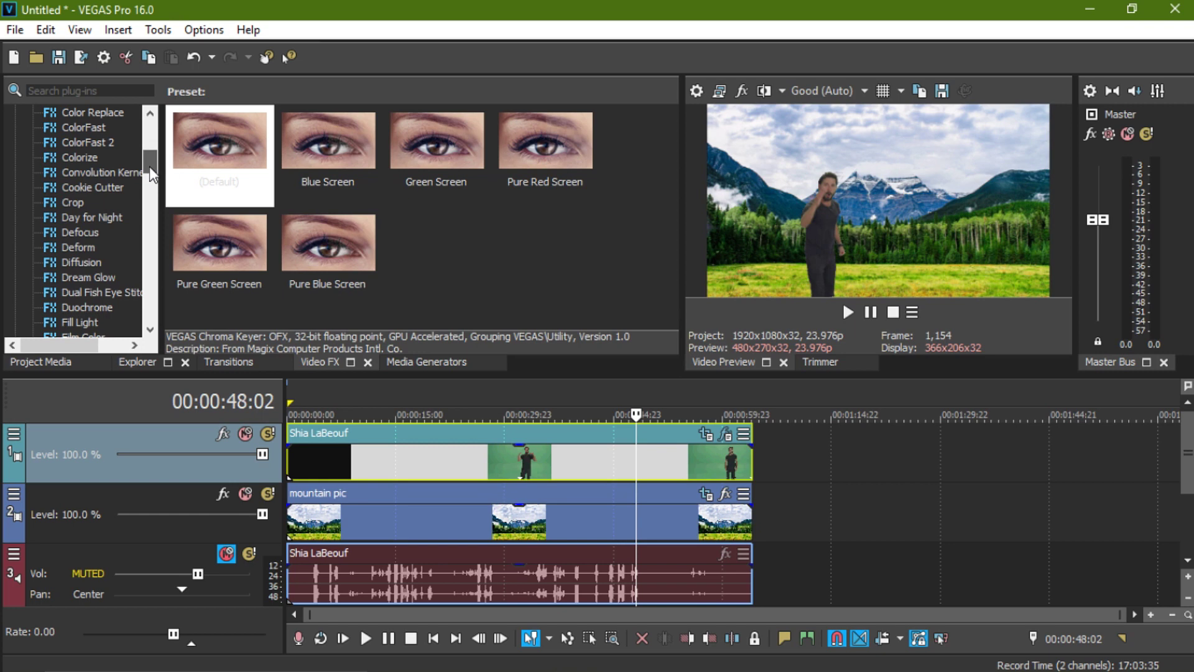
click(102, 188)
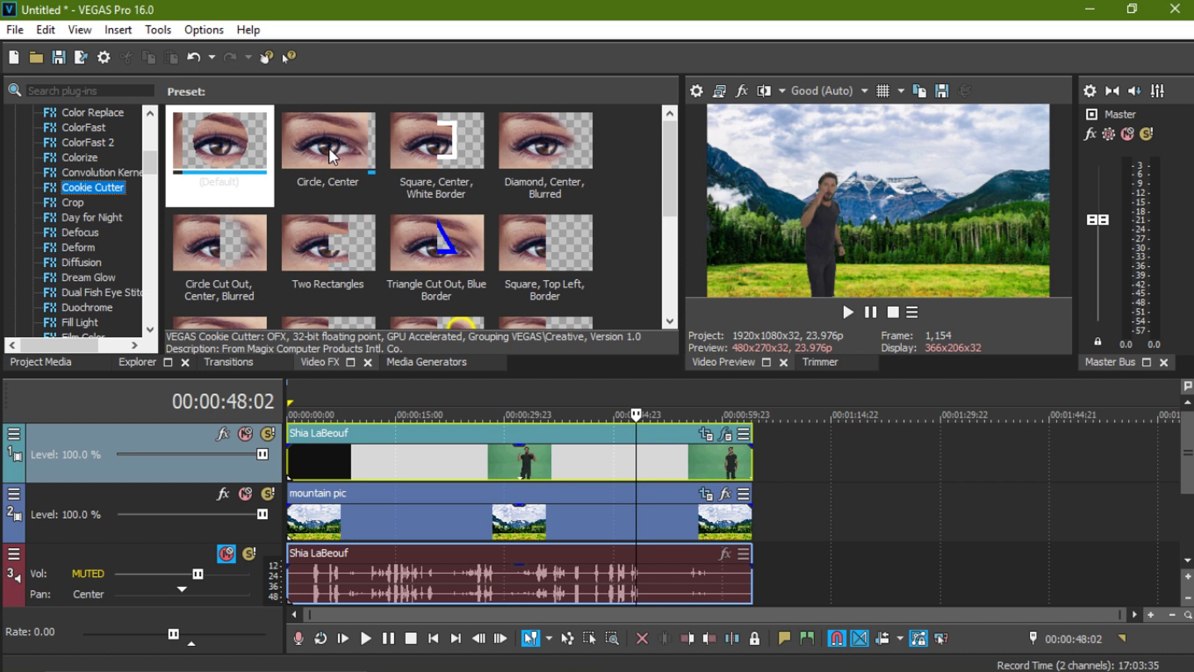
mouse_move(664, 138)
mouse_down()
mouse_move(661, 212)
mouse_move(651, 144)
mouse_up()
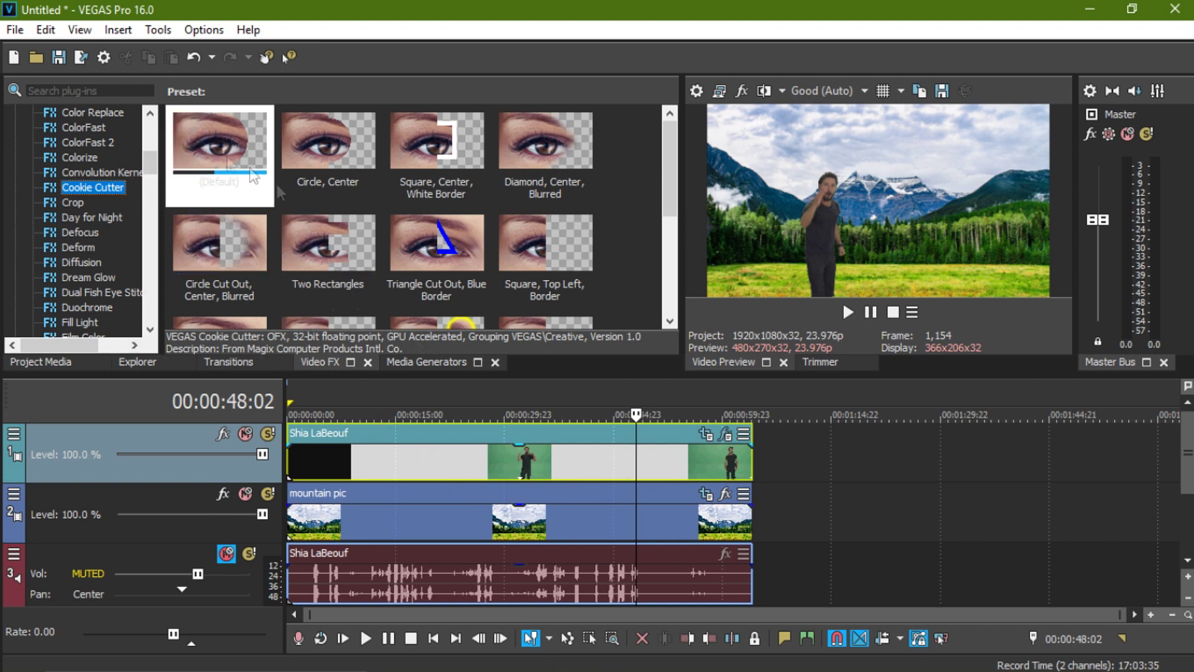
Step: Disable the Chroma Keyer on the Shia LaBeouf clip and close its effects window
click(706, 433)
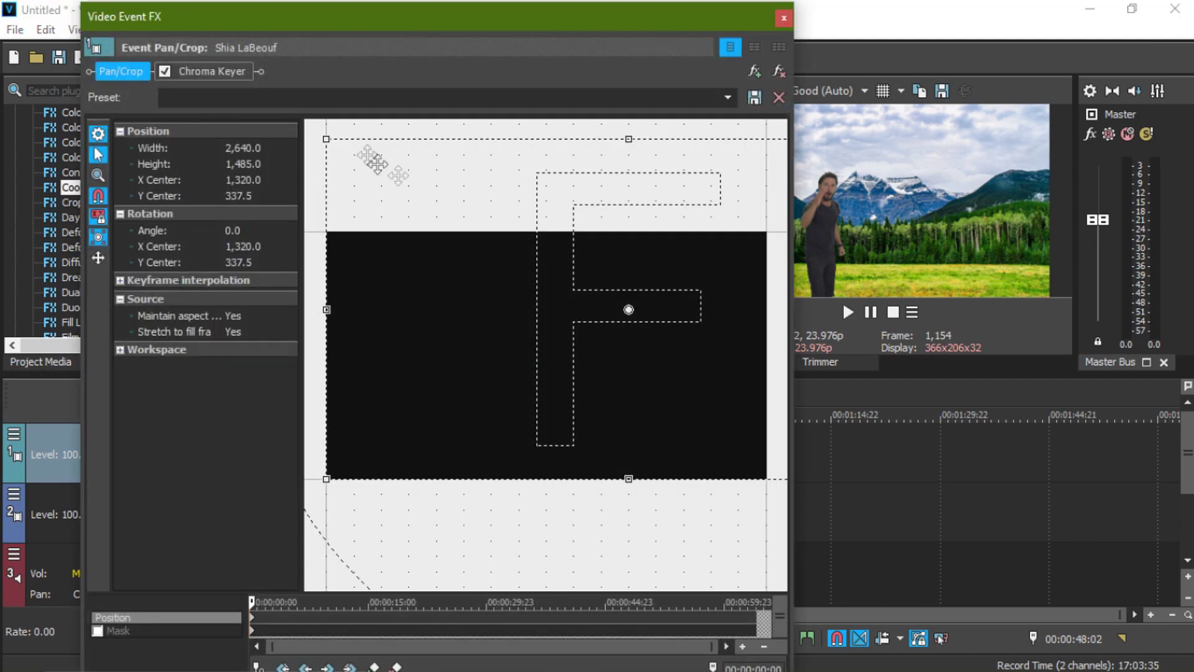
click(164, 72)
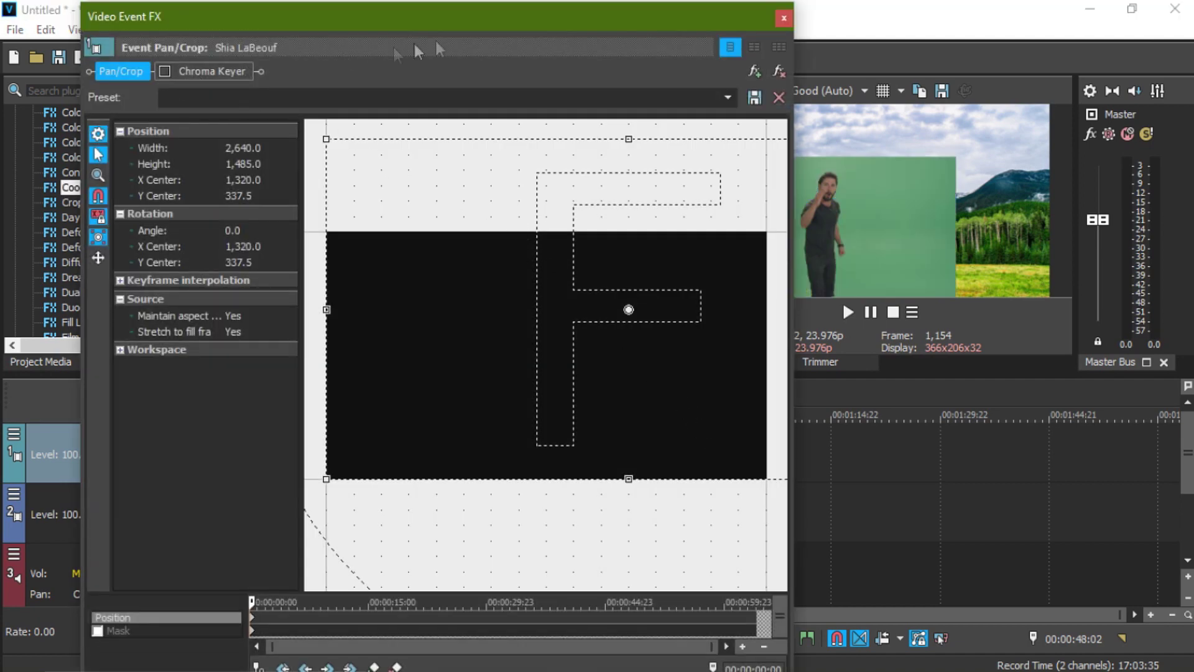
drag(718, 20, 640, 51)
click(704, 47)
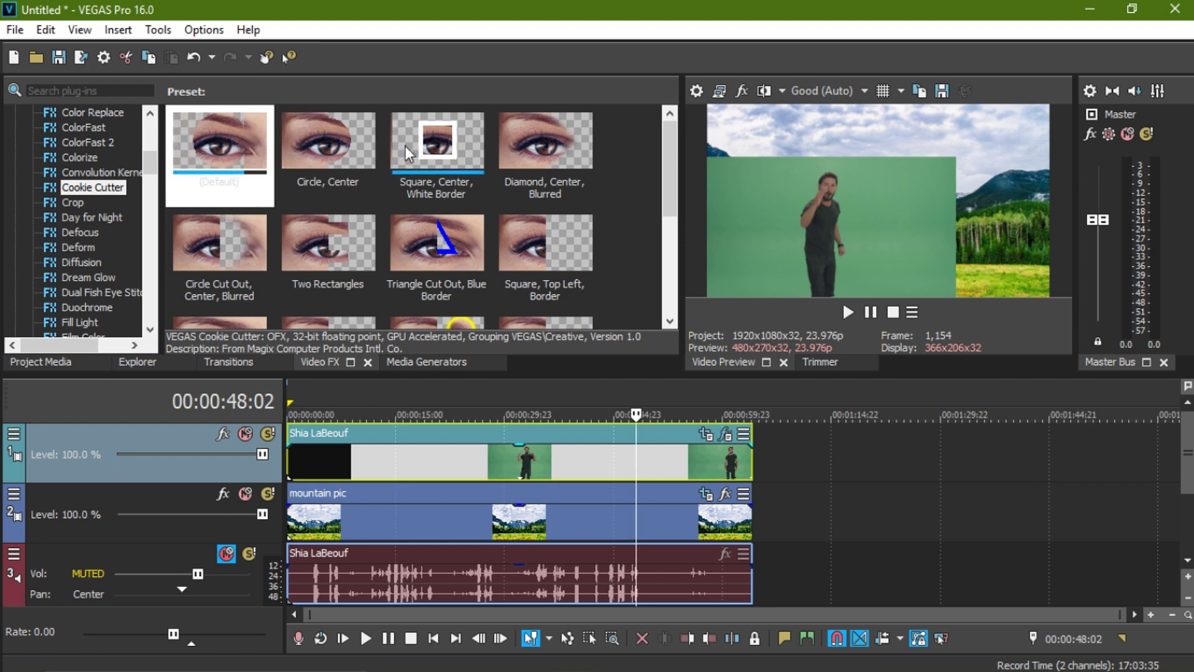
Step: Apply the (Default) Cookie Cutter preset to the Shia LaBeouf clip
drag(673, 166, 656, 222)
scroll(622, 218, up, 3)
drag(239, 180, 472, 458)
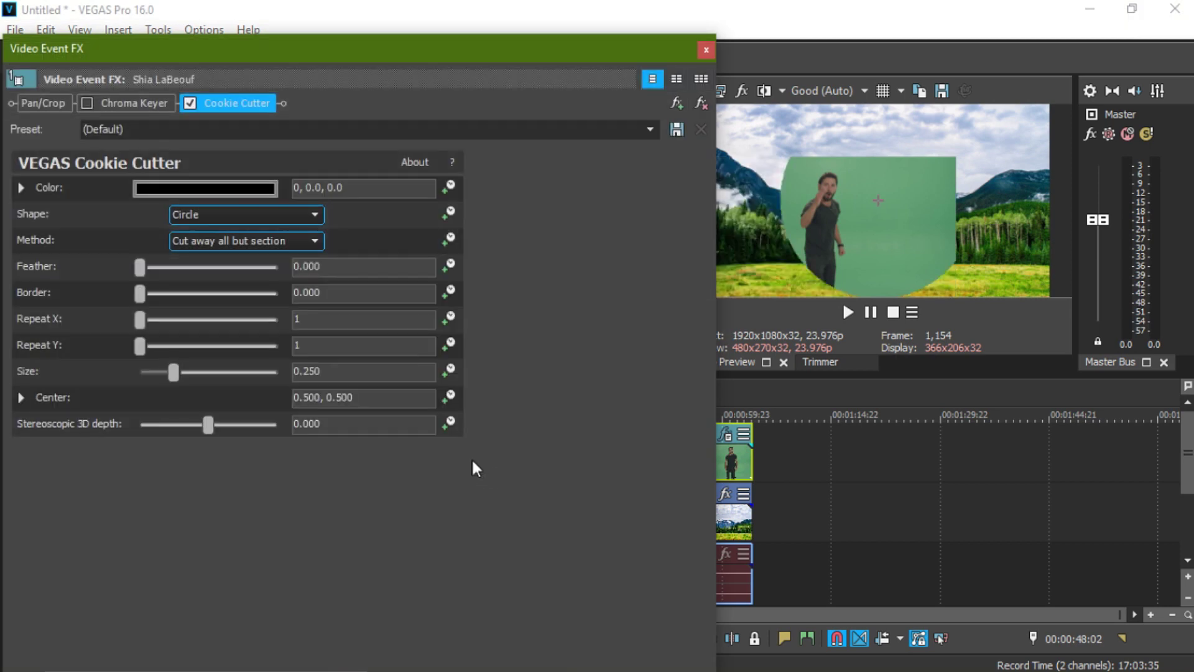
Step: Move the Cookie Cutter circle's center to 0.348, 0.293 so that it surrounds the man
mouse_move(143, 267)
mouse_down()
mouse_move(153, 268)
mouse_move(139, 267)
mouse_up()
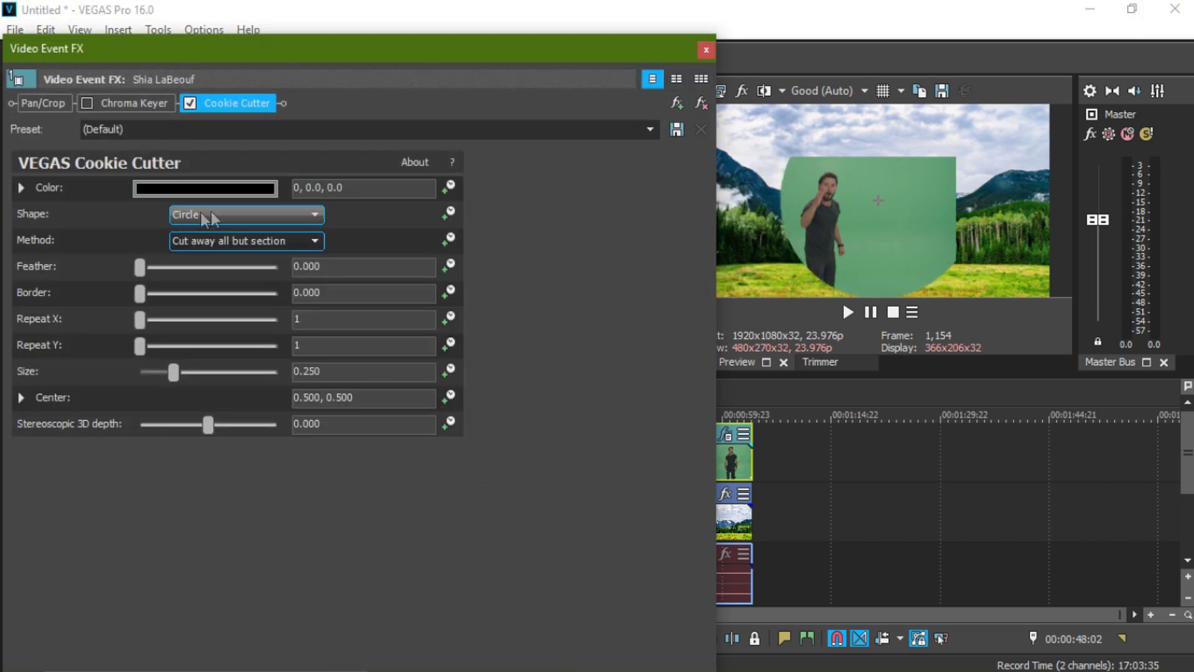
click(881, 202)
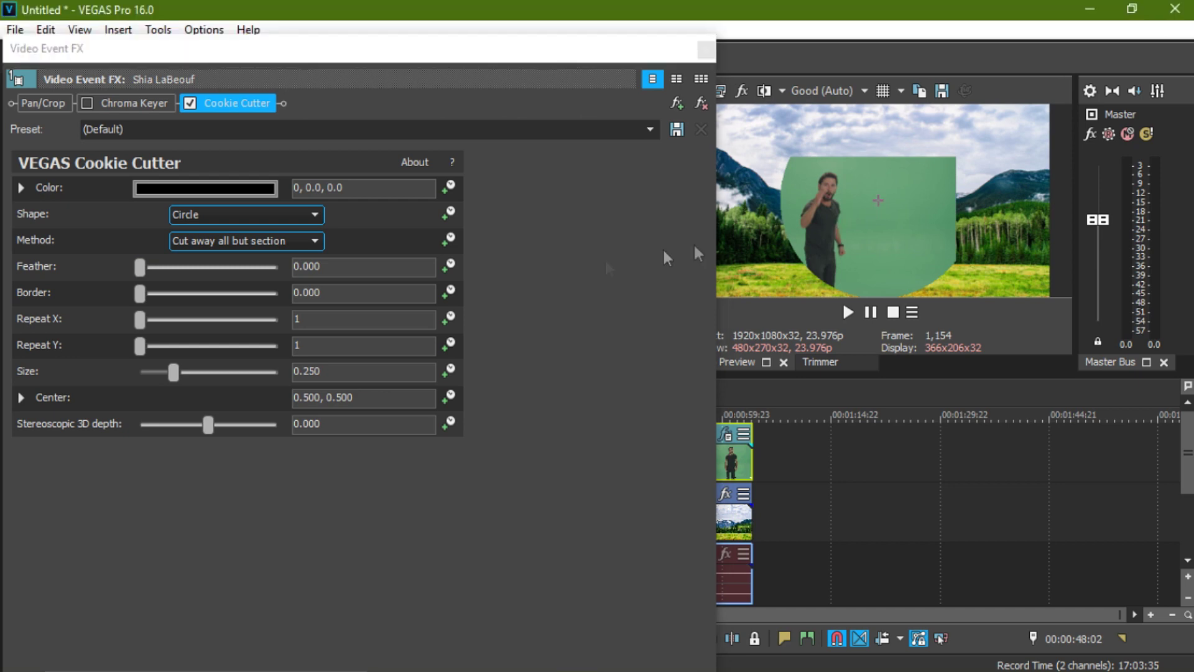
click(20, 398)
drag(277, 460, 266, 481)
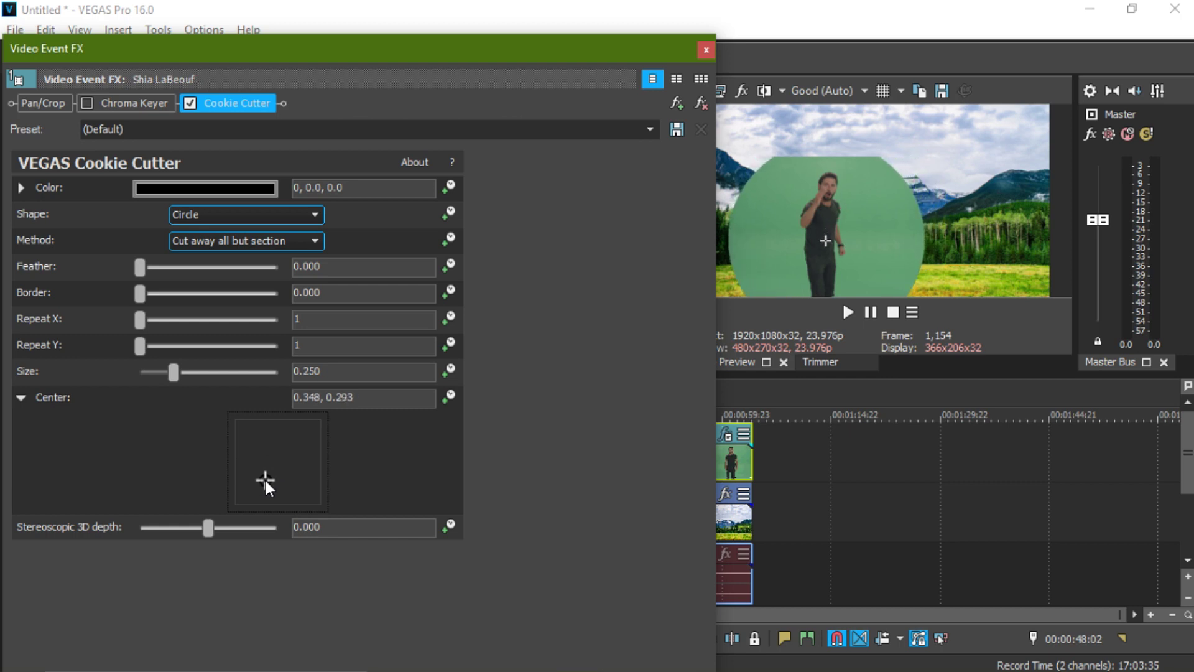
Step: Soften the edge of the Cookie Cutter circle by setting its feather to 0.327
click(249, 241)
click(212, 242)
mouse_move(139, 270)
mouse_down()
mouse_move(166, 271)
mouse_move(121, 266)
mouse_up()
drag(145, 319, 118, 324)
drag(139, 265, 185, 271)
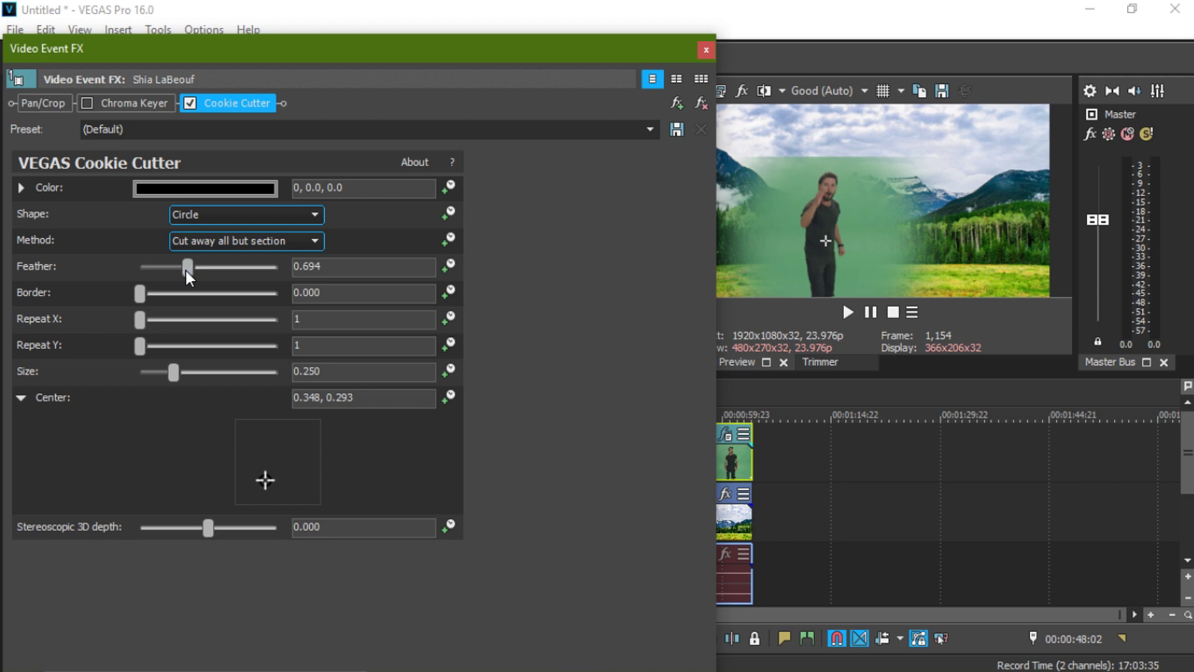
drag(193, 267, 168, 271)
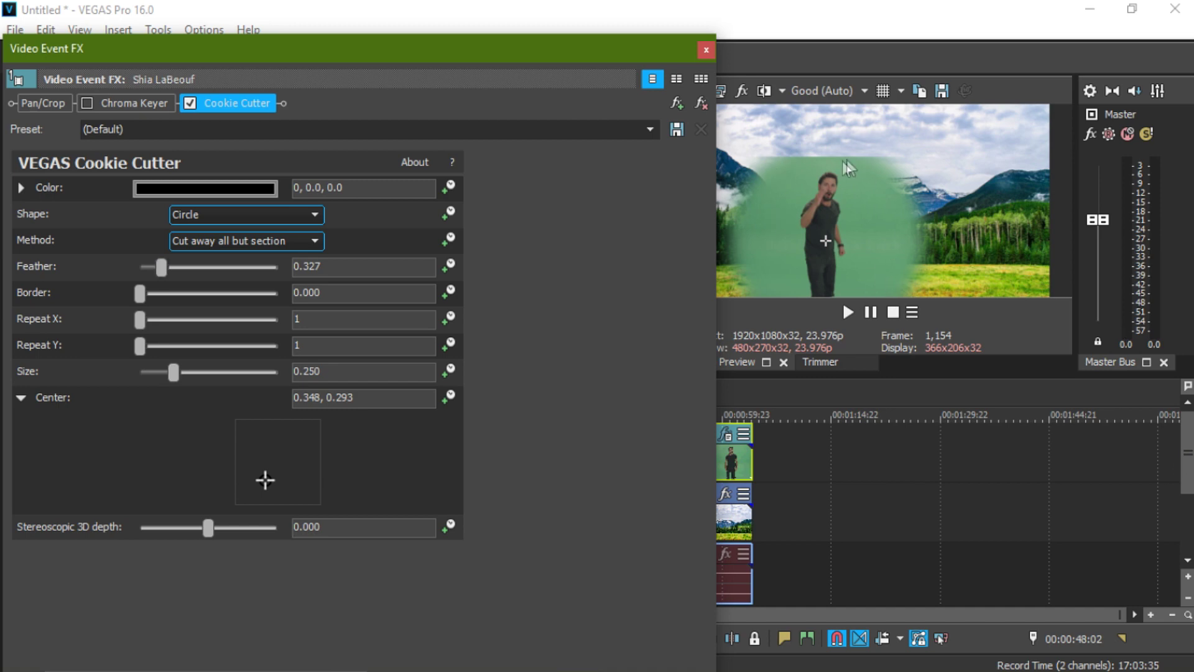
Step: Remove the Cookie Cutter from the Shia LaBeouf clip and turn its Chroma Keyer back on
drag(610, 55, 551, 54)
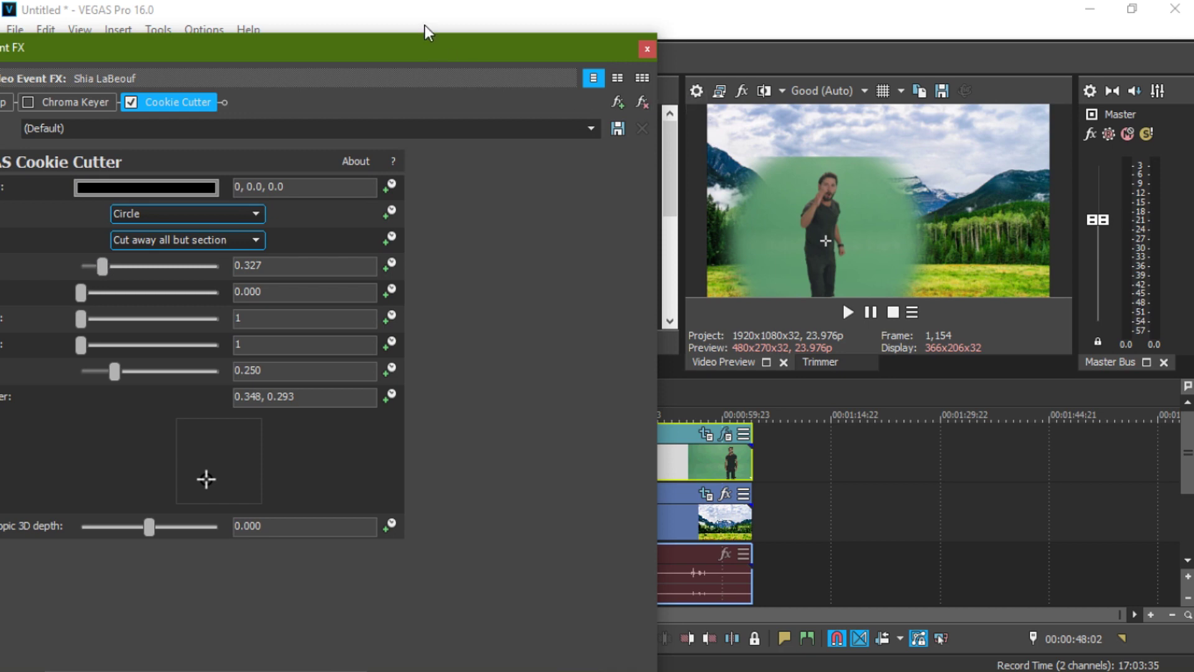
drag(419, 46, 473, 34)
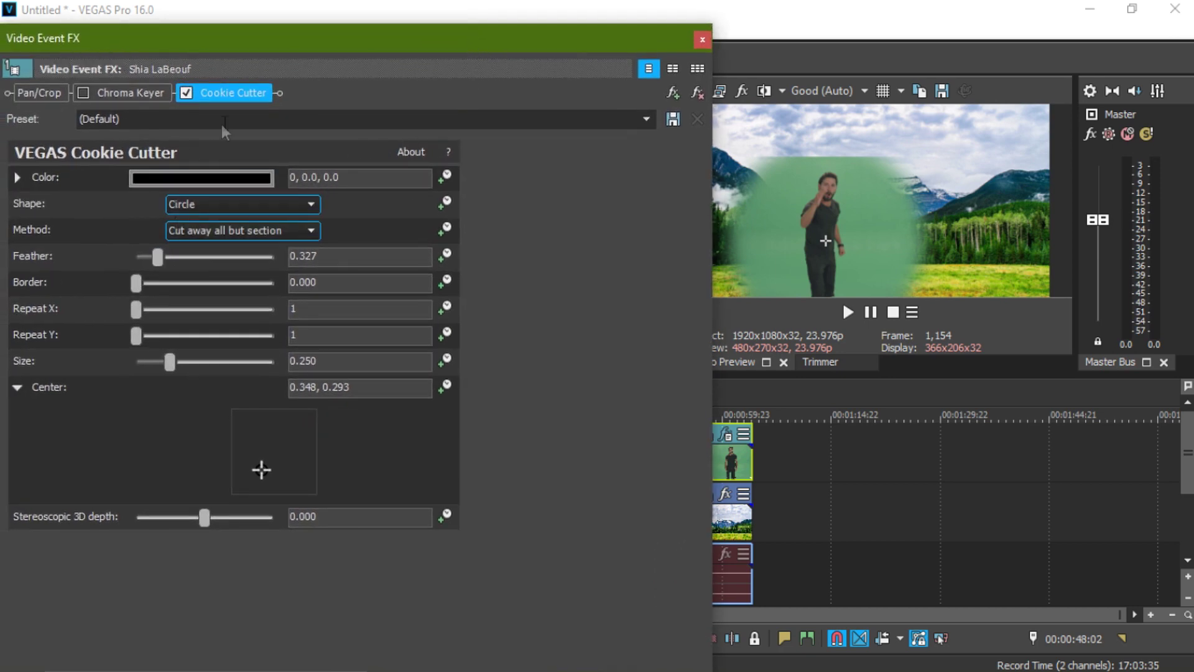
click(698, 94)
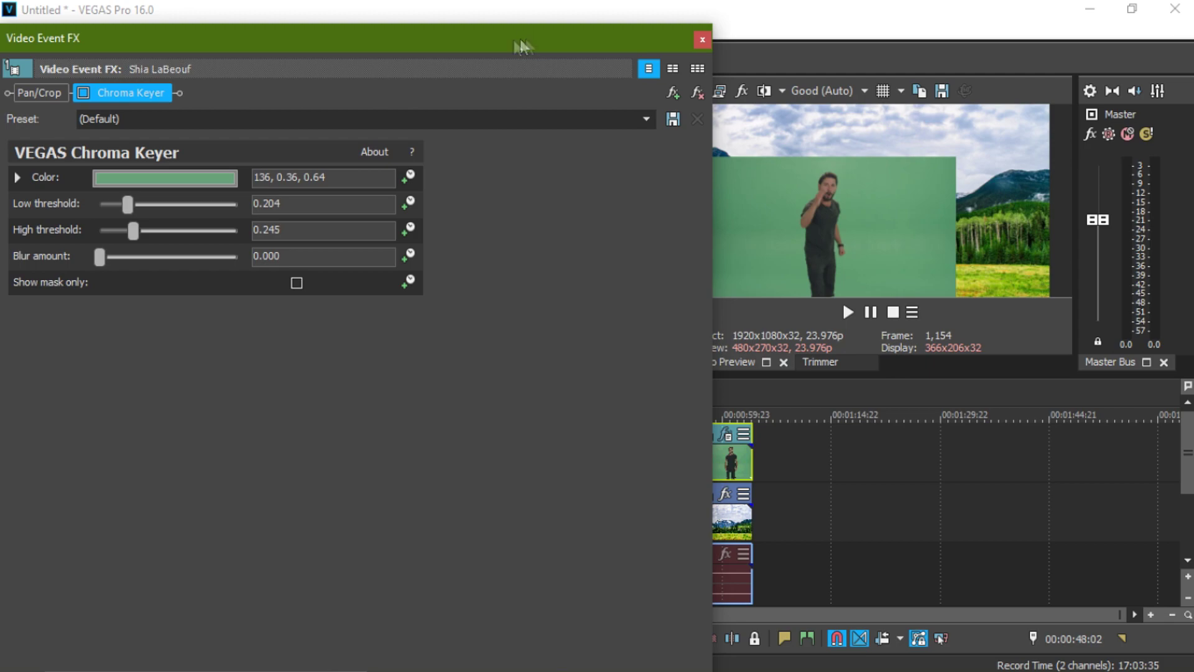
drag(520, 39, 455, 48)
click(19, 102)
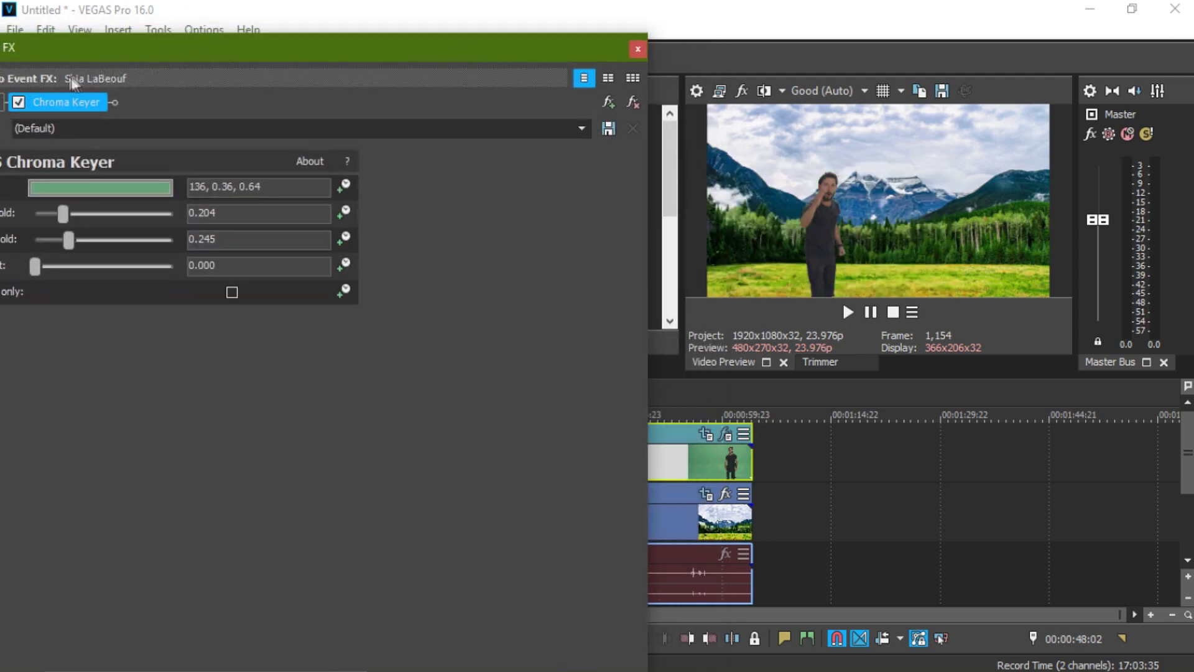
Step: Try a Chroma Keyer blur amount of 0.041 in the mask-only view, and reset the blur to 0 with that view off
drag(210, 48, 363, 130)
click(292, 453)
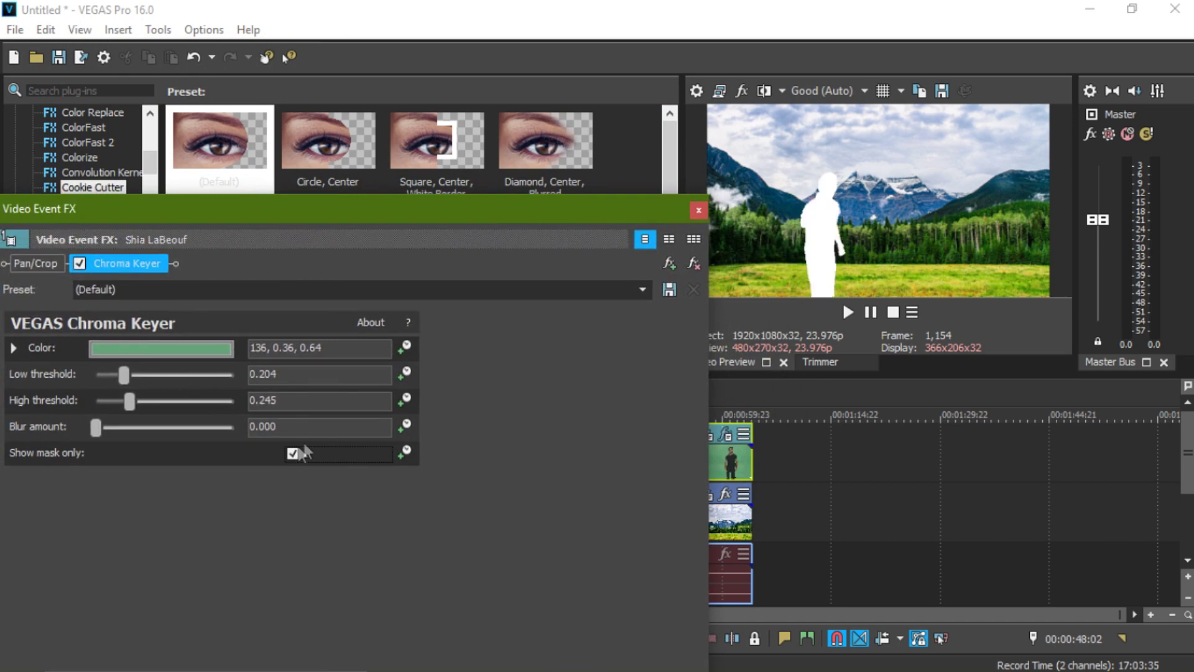
drag(619, 213, 601, 143)
drag(431, 109, 436, 98)
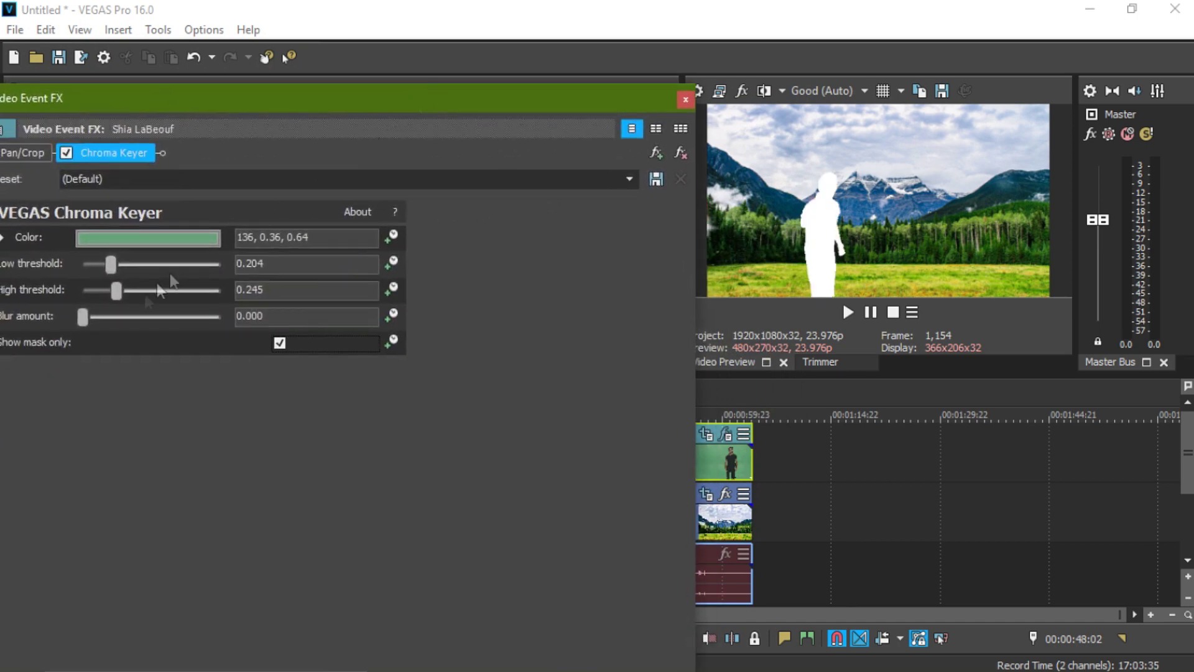
mouse_move(85, 315)
mouse_down()
mouse_move(95, 317)
mouse_move(85, 315)
mouse_up()
drag(84, 318, 91, 314)
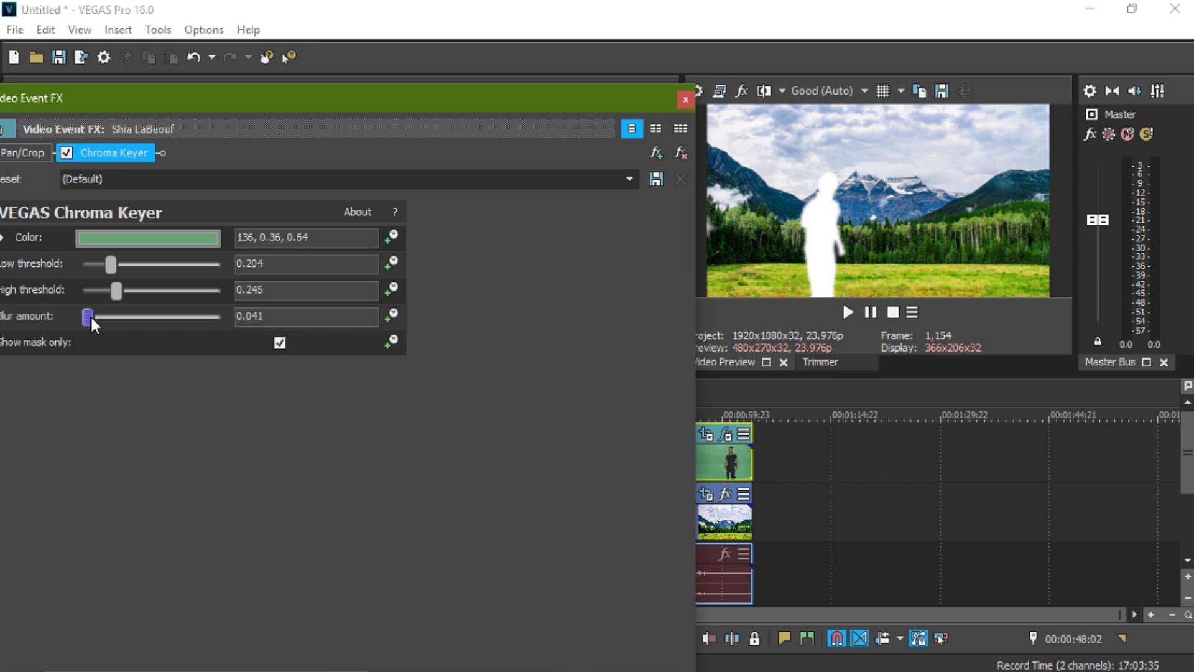
click(279, 343)
drag(91, 321, 73, 338)
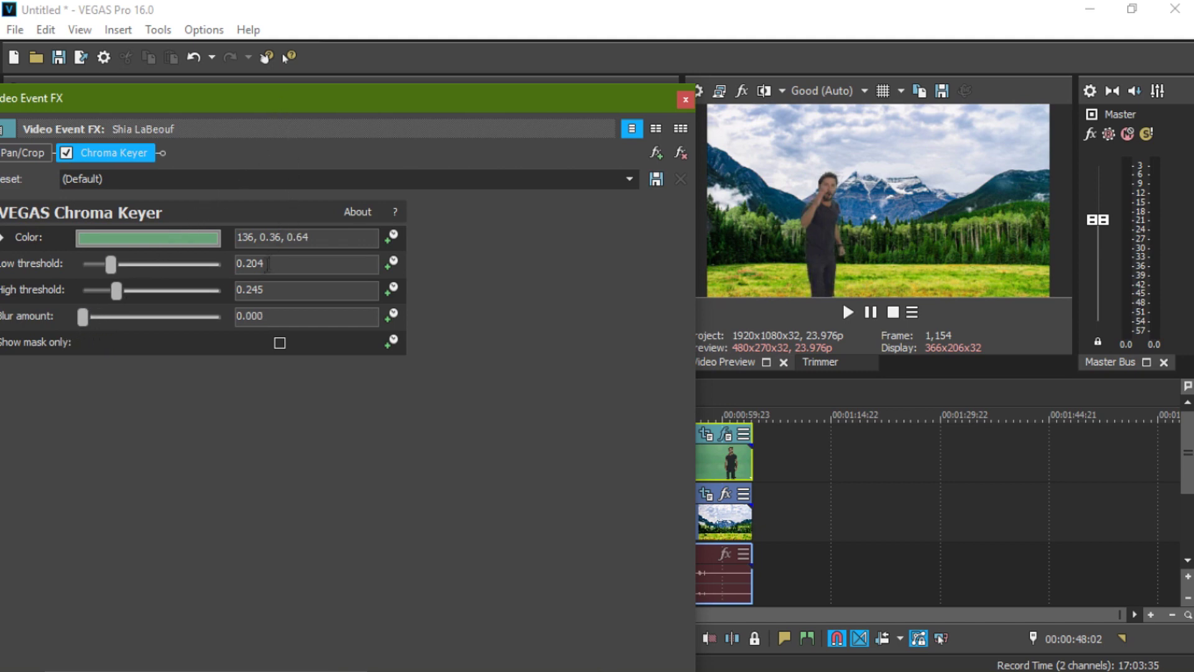
Step: Raise the Chroma Keyer's low threshold to 0.245, checking the edges in the mask-only view, and close the effect settings
drag(259, 101, 290, 83)
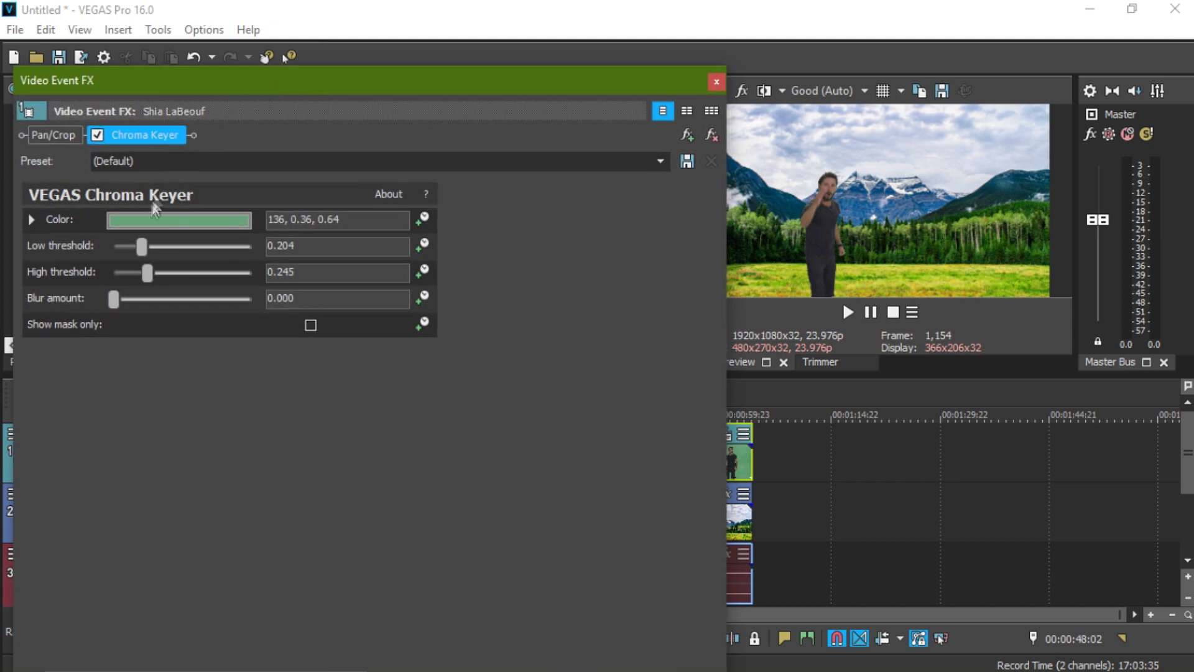
drag(144, 245, 146, 245)
drag(427, 84, 402, 81)
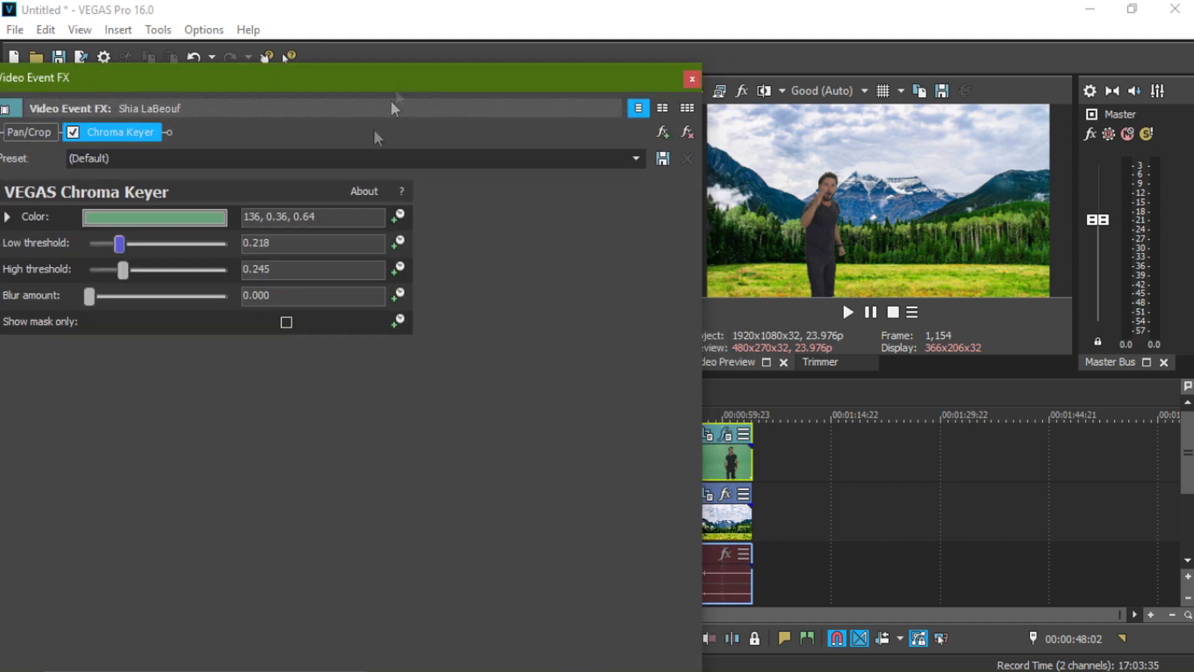
click(286, 322)
drag(118, 243, 119, 241)
drag(118, 242, 124, 244)
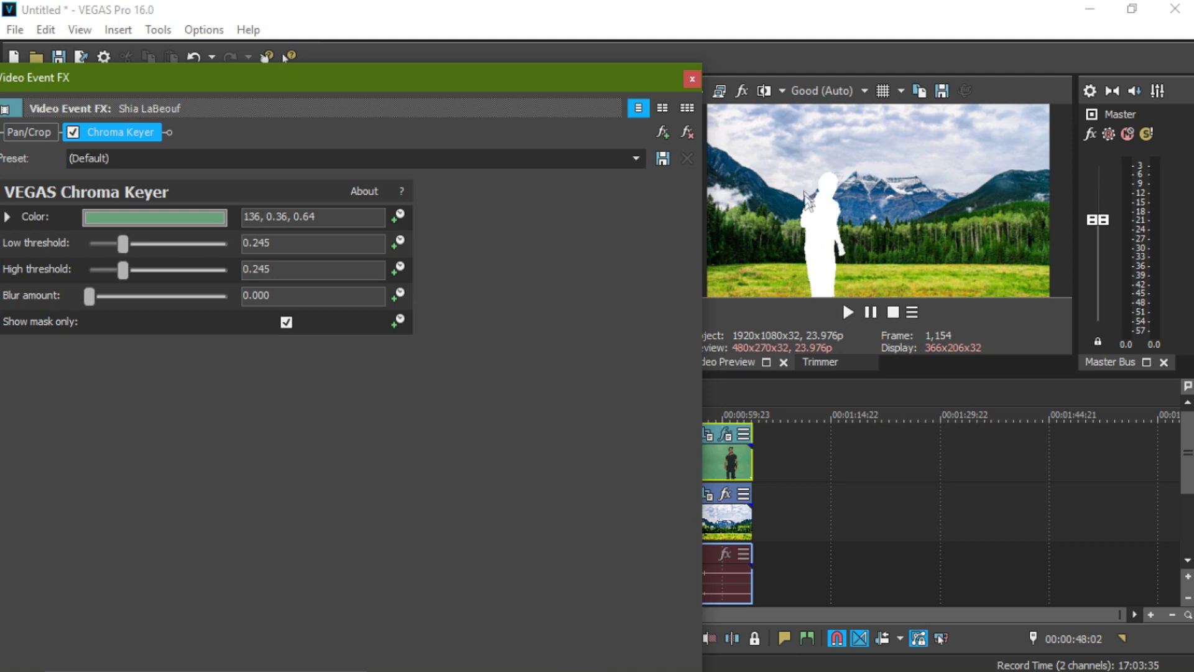
click(286, 321)
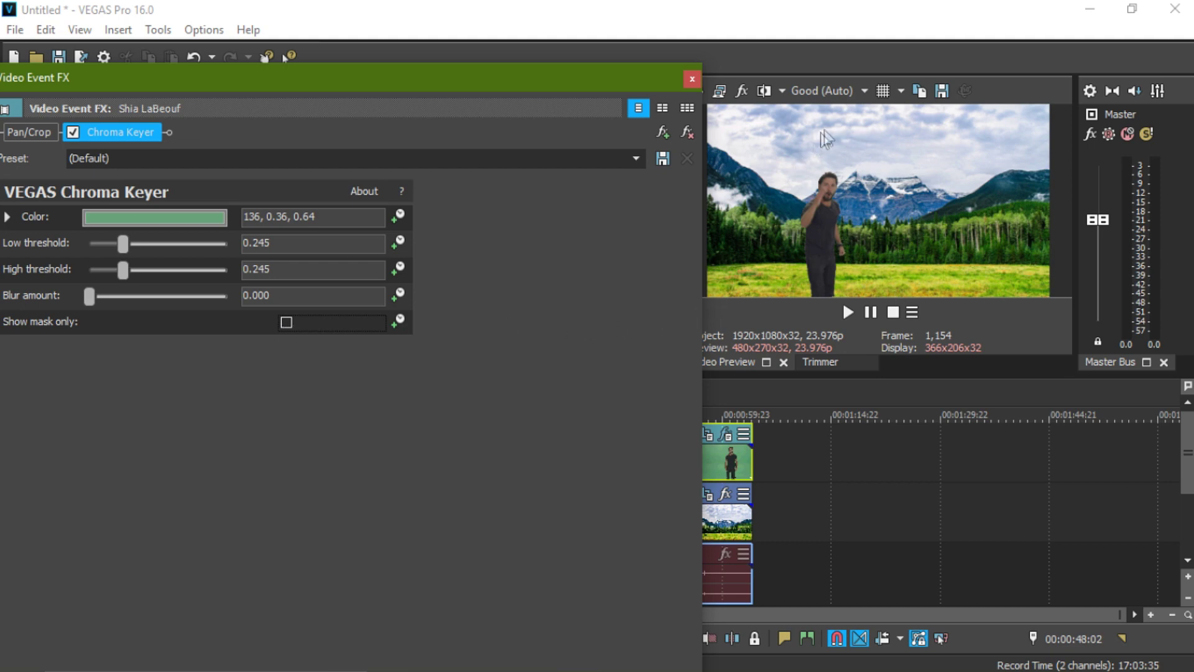
click(692, 79)
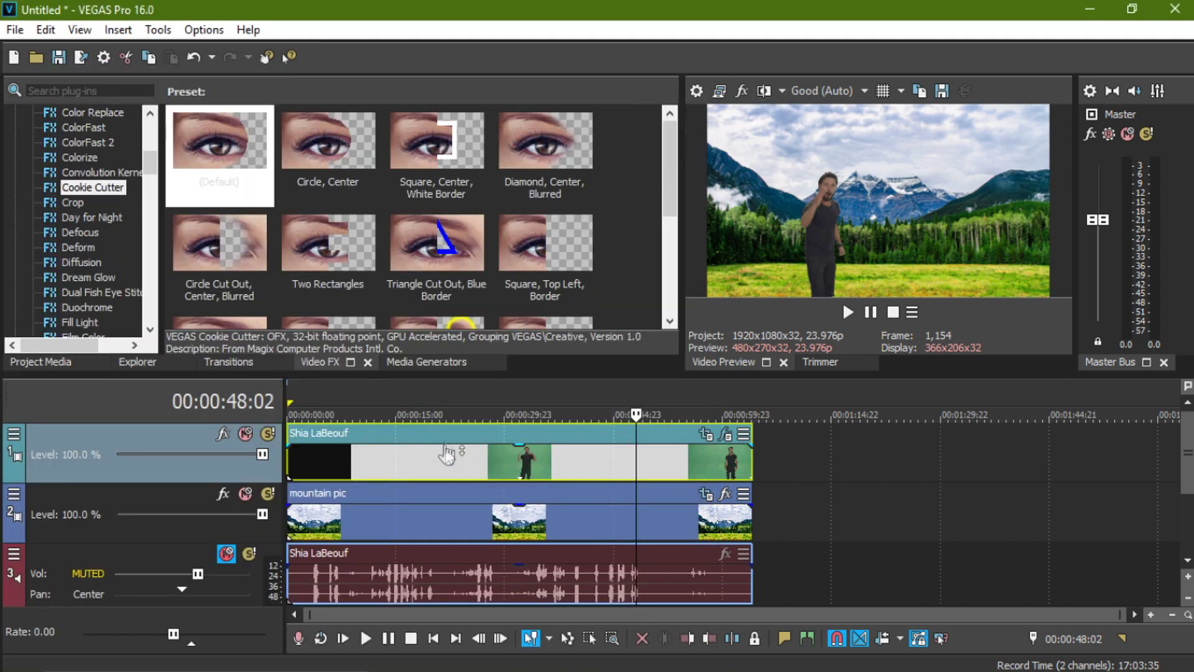
Step: Play back the composite from about the 25-second mark and pause it at 00:00:40:08
click(473, 398)
click(851, 313)
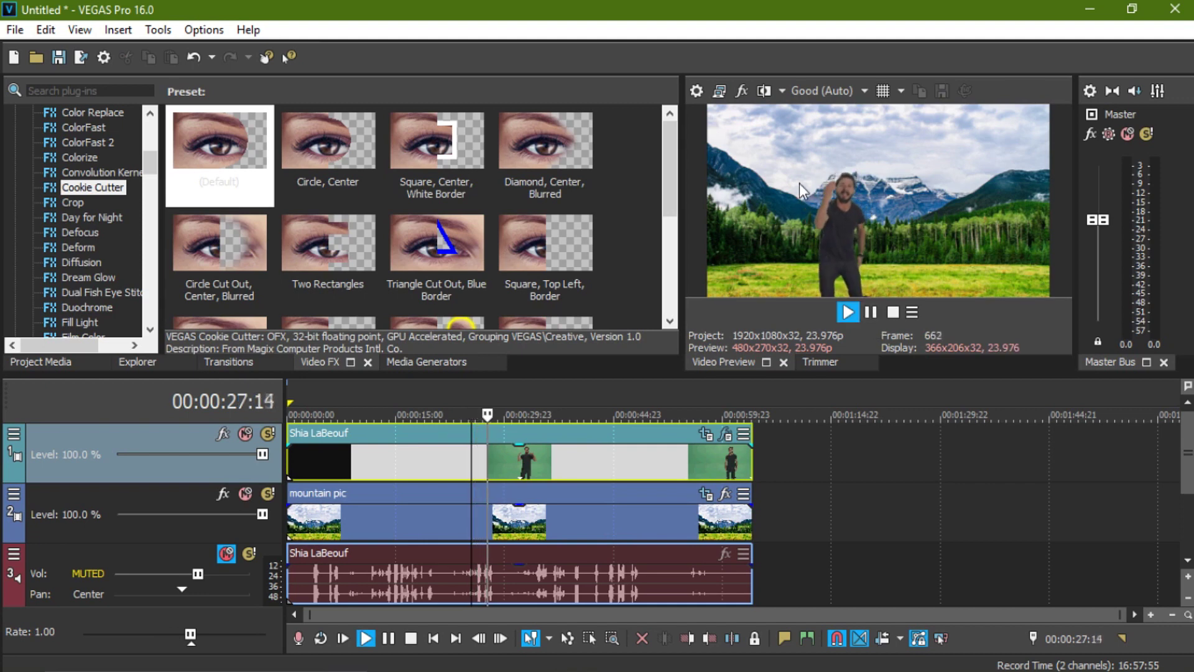
click(869, 313)
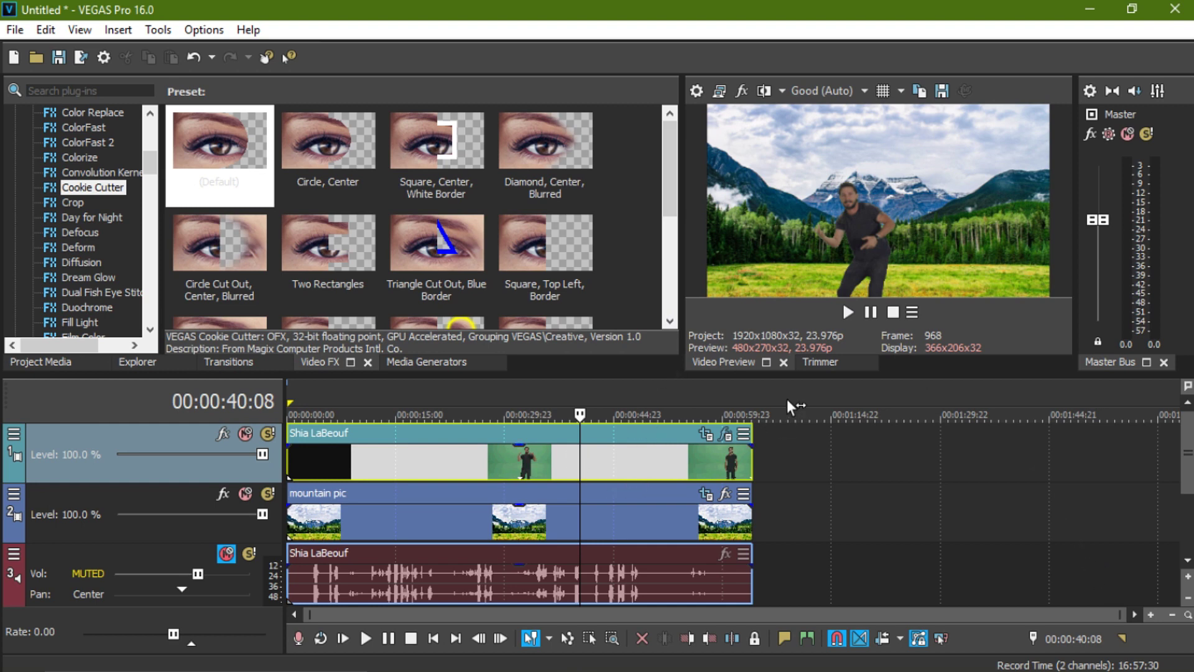
Step: Turn off the Chroma Keyer on the Shia LaBeouf clip and close its effect settings
mouse_move(703, 663)
scroll(155, 163, down, 2)
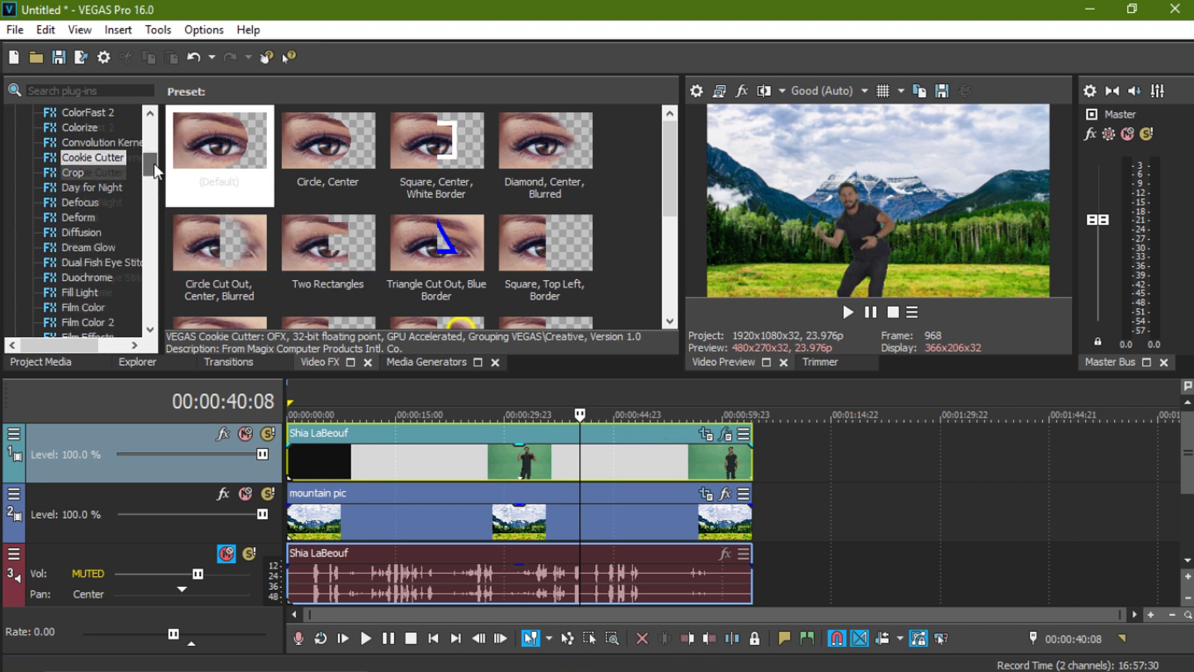
click(724, 434)
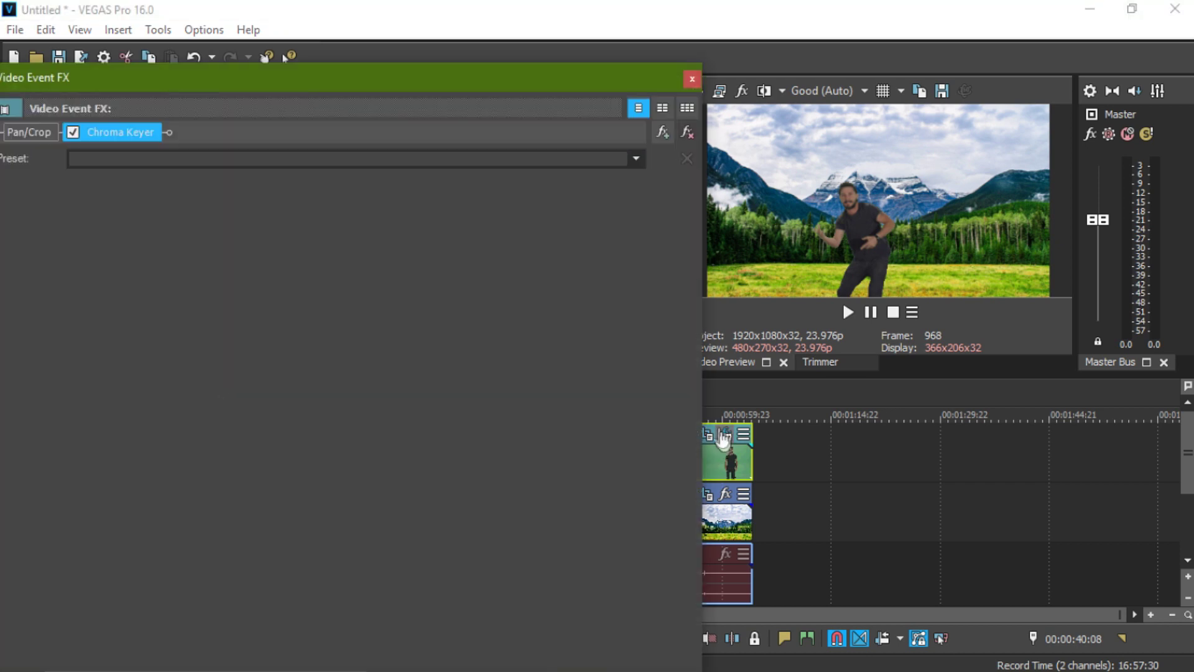
click(72, 132)
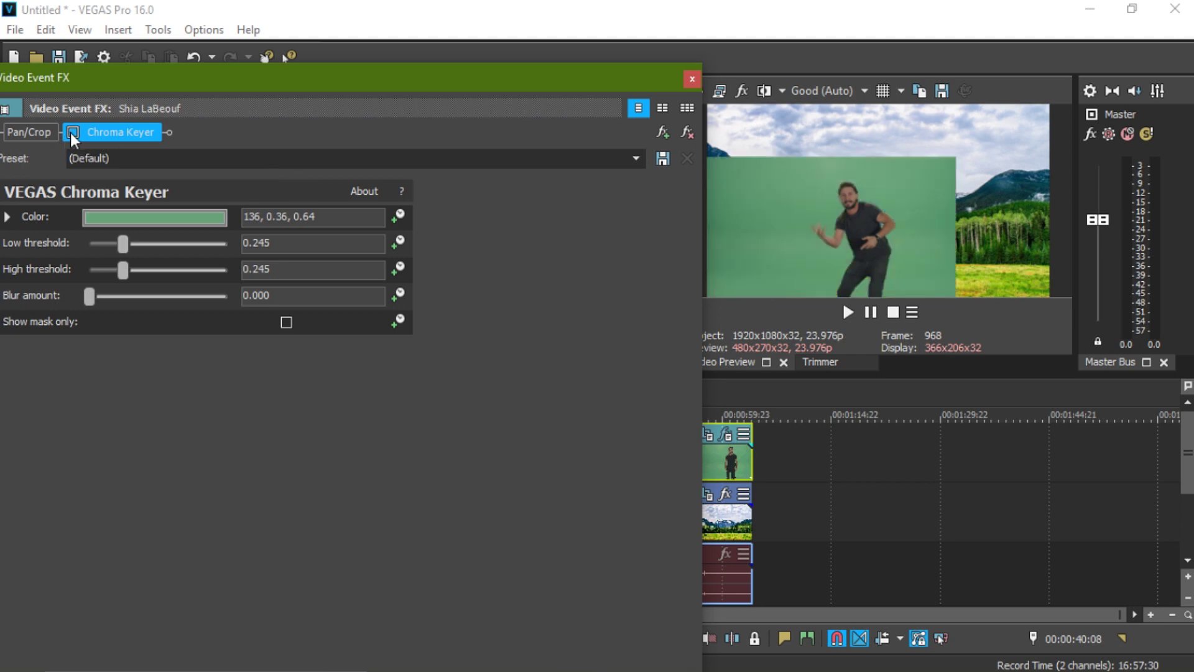
click(72, 133)
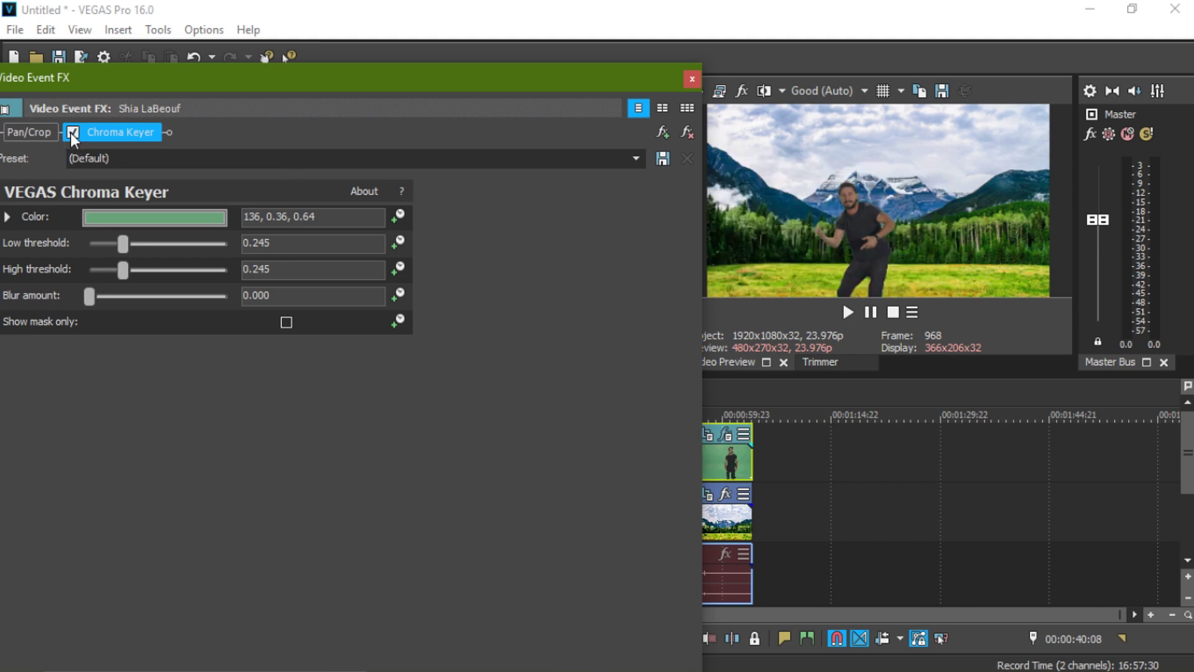
click(71, 133)
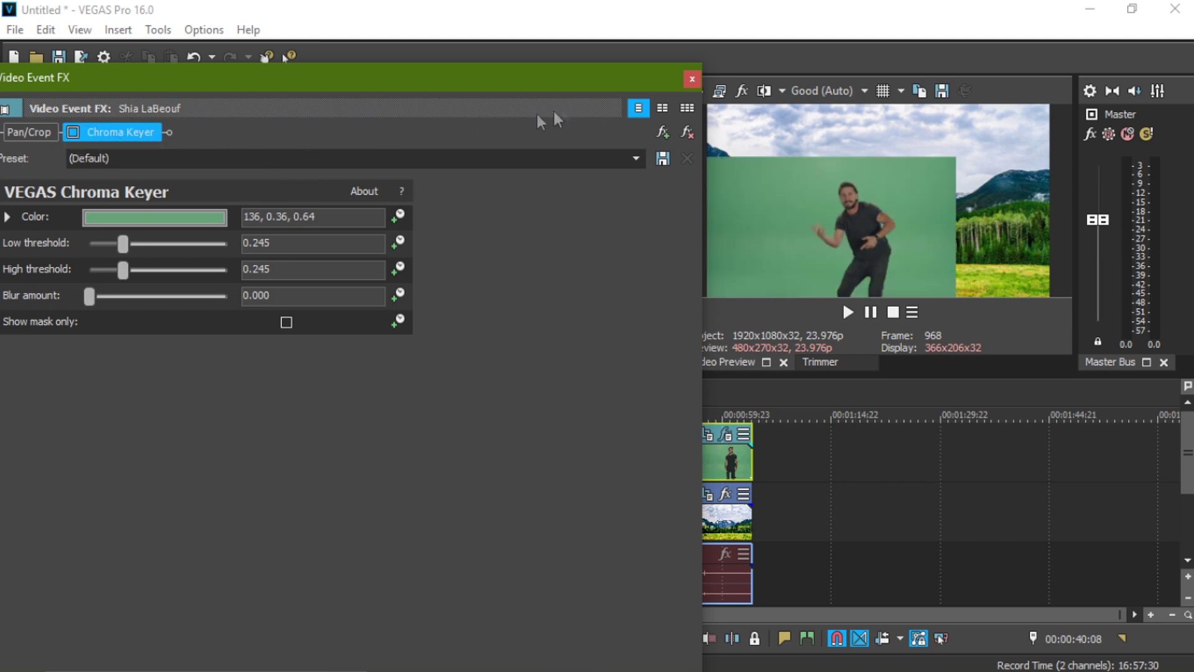
click(692, 79)
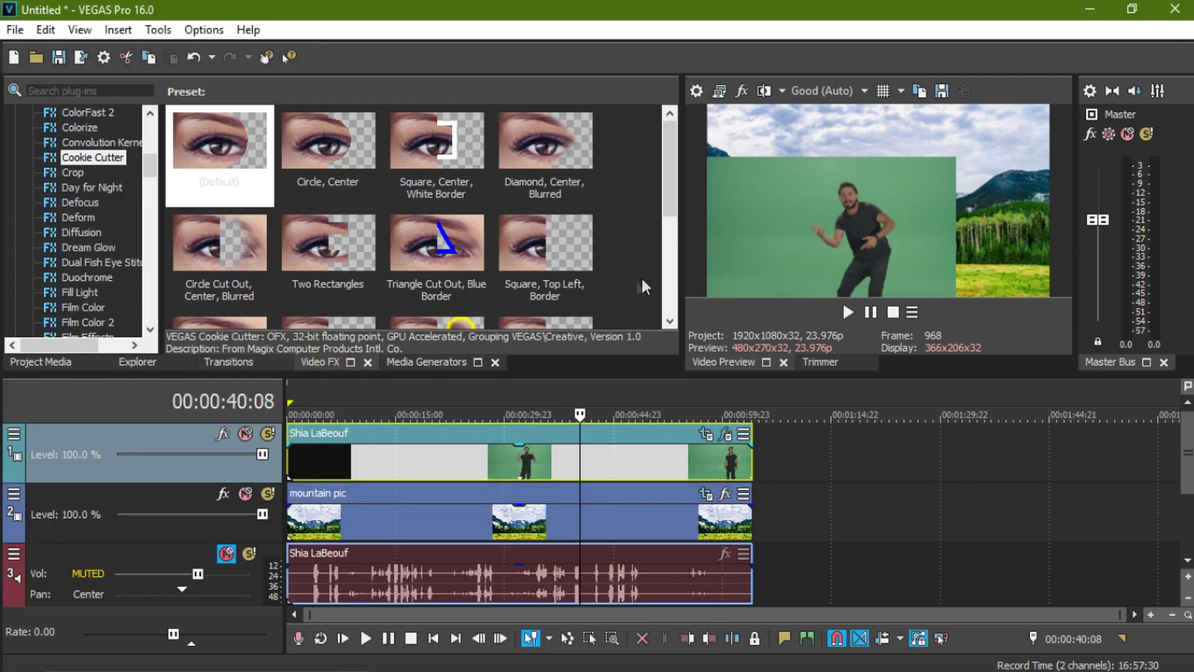
Step: Add the default Levels effect to the Shia LaBeouf clip and set its input start to 0.054
drag(150, 163, 150, 244)
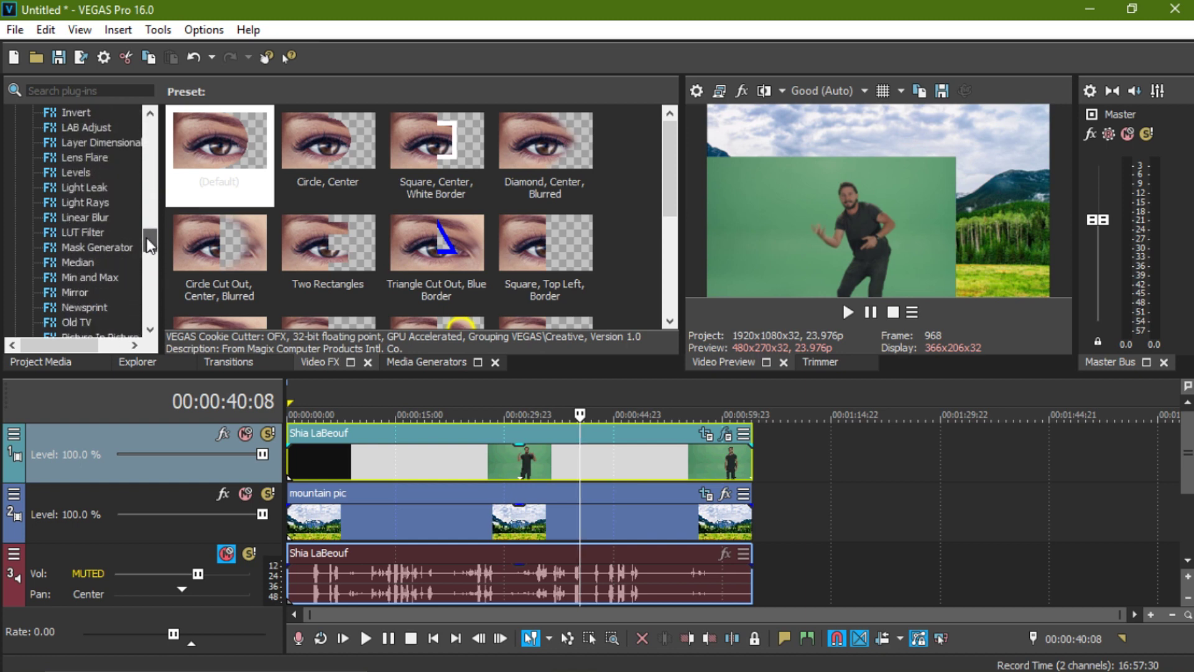
click(76, 173)
drag(240, 144, 671, 463)
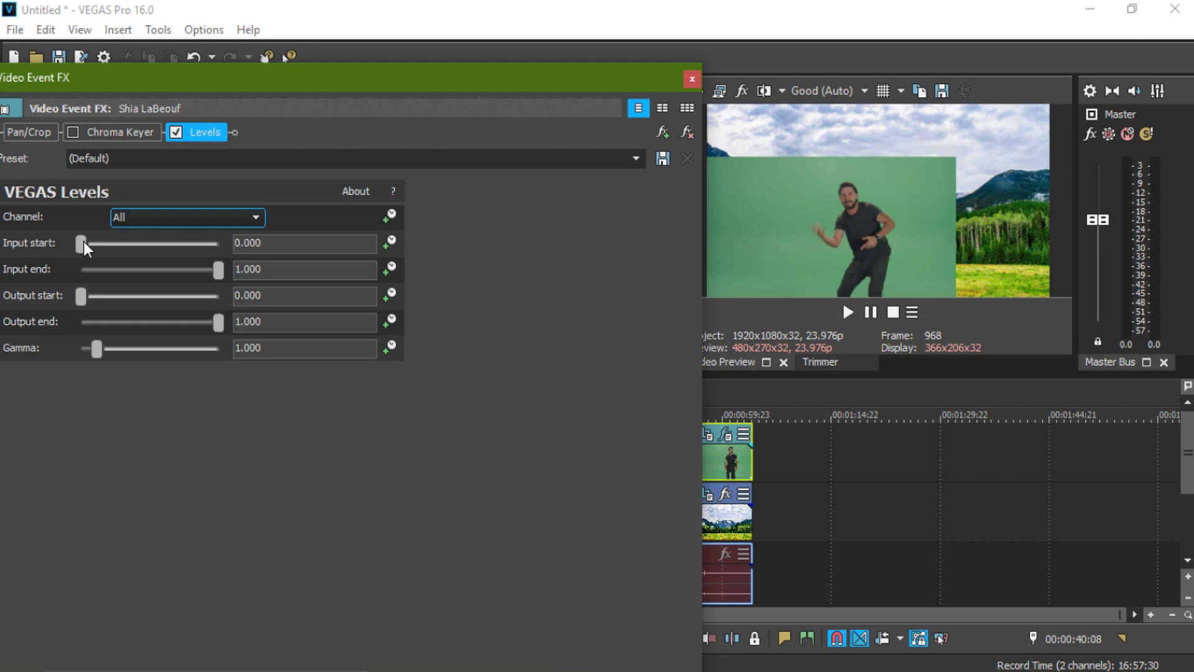
drag(84, 242, 91, 242)
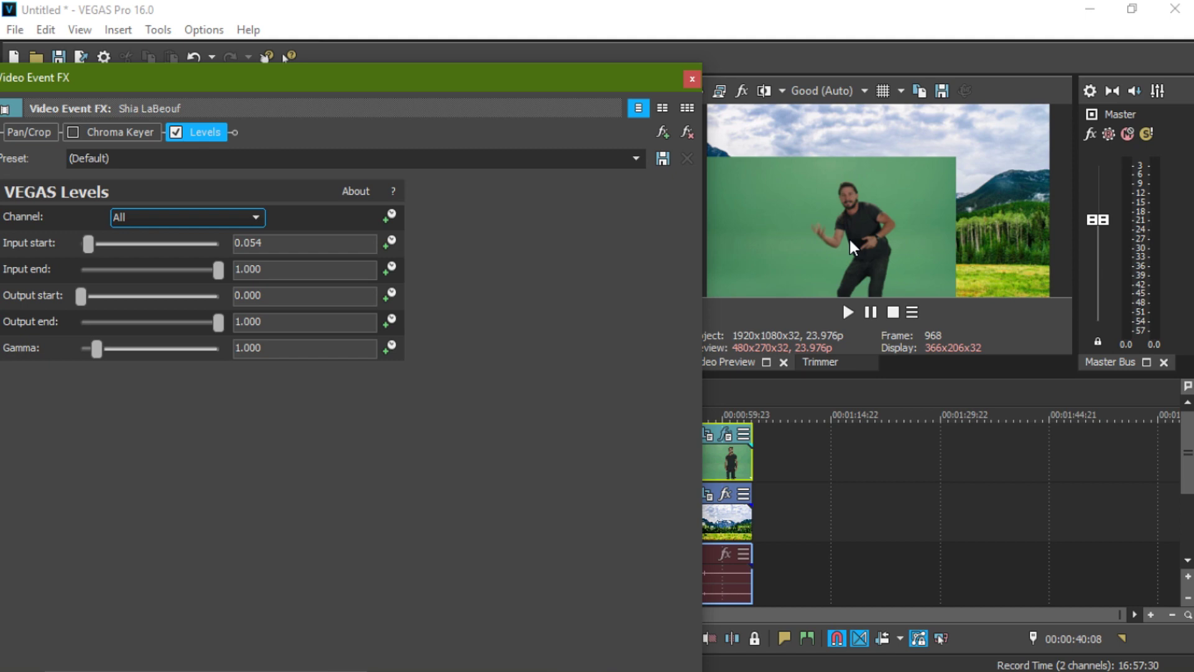
double_click(87, 249)
drag(81, 249, 87, 251)
Step: Brighten the clip by lowering the Levels input end to 0.612
drag(218, 268, 195, 269)
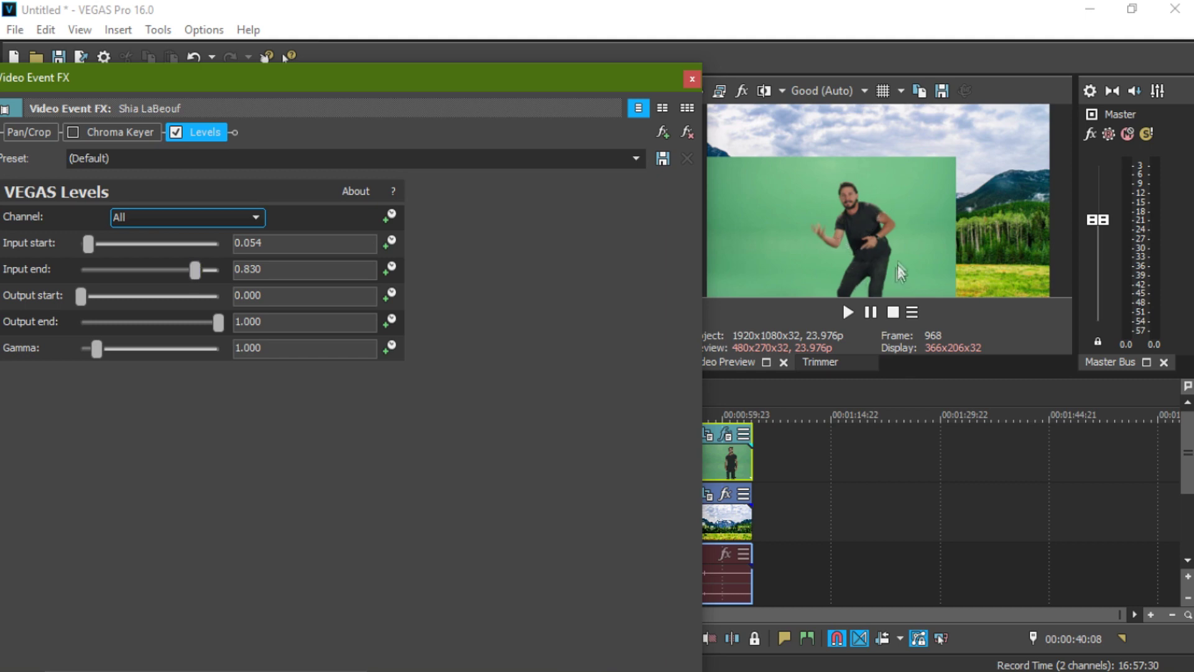
mouse_move(196, 273)
mouse_down()
mouse_move(175, 271)
mouse_move(210, 268)
mouse_move(178, 276)
mouse_up()
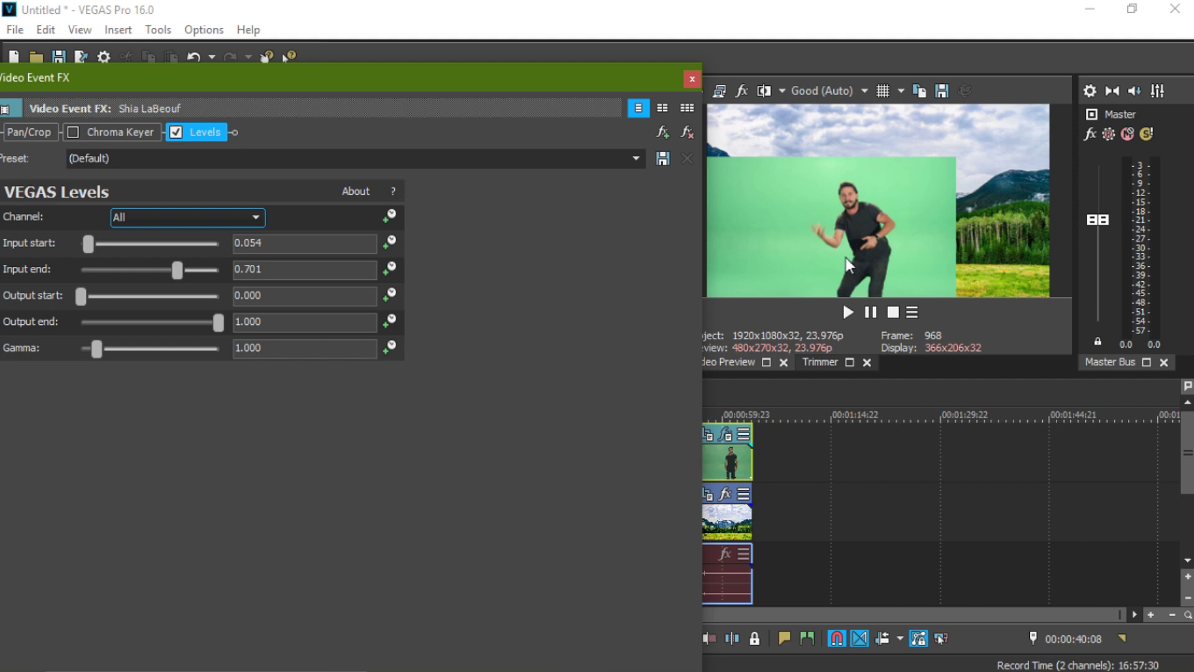
drag(282, 79, 292, 79)
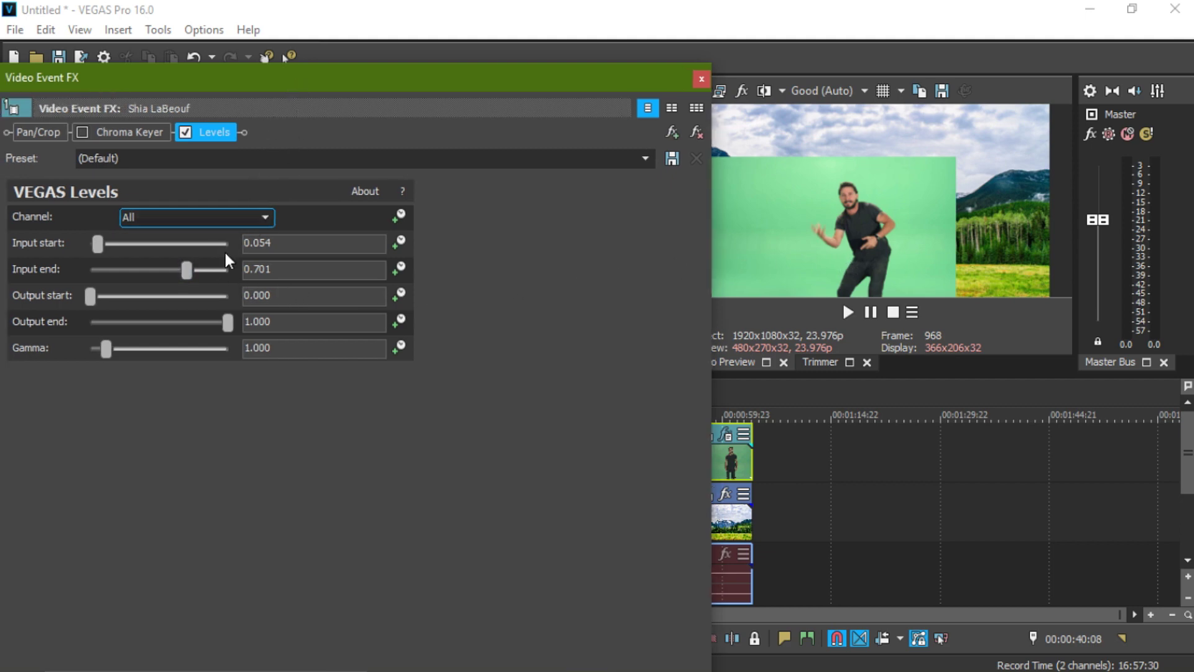
drag(188, 269, 181, 270)
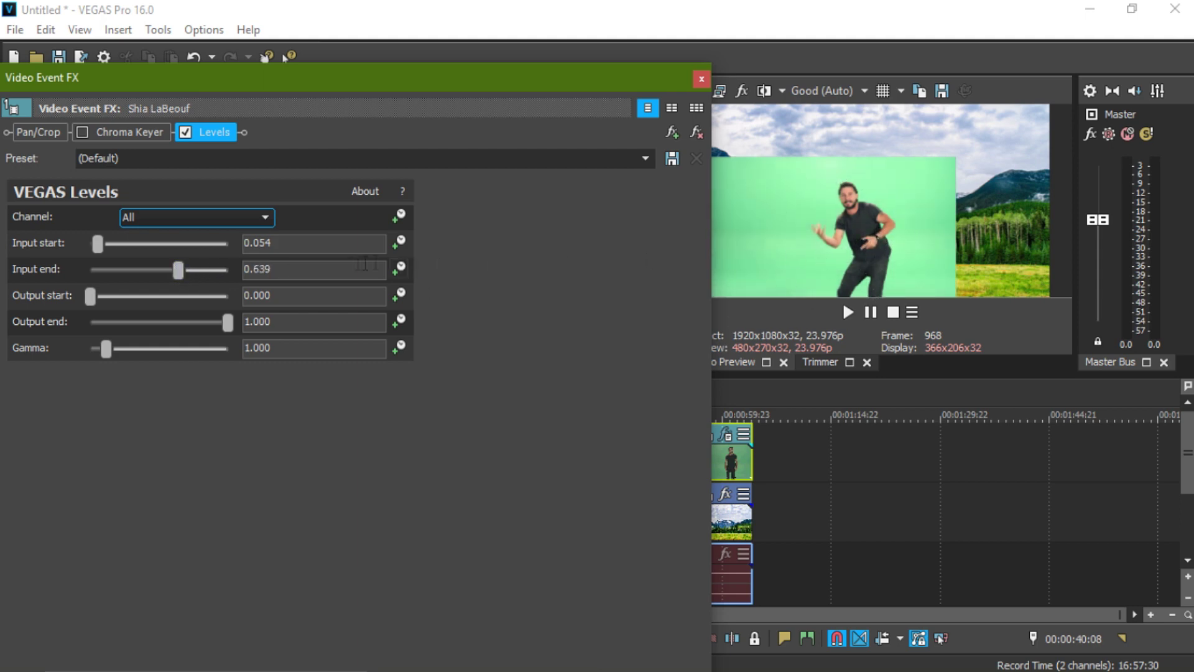
drag(181, 273, 177, 275)
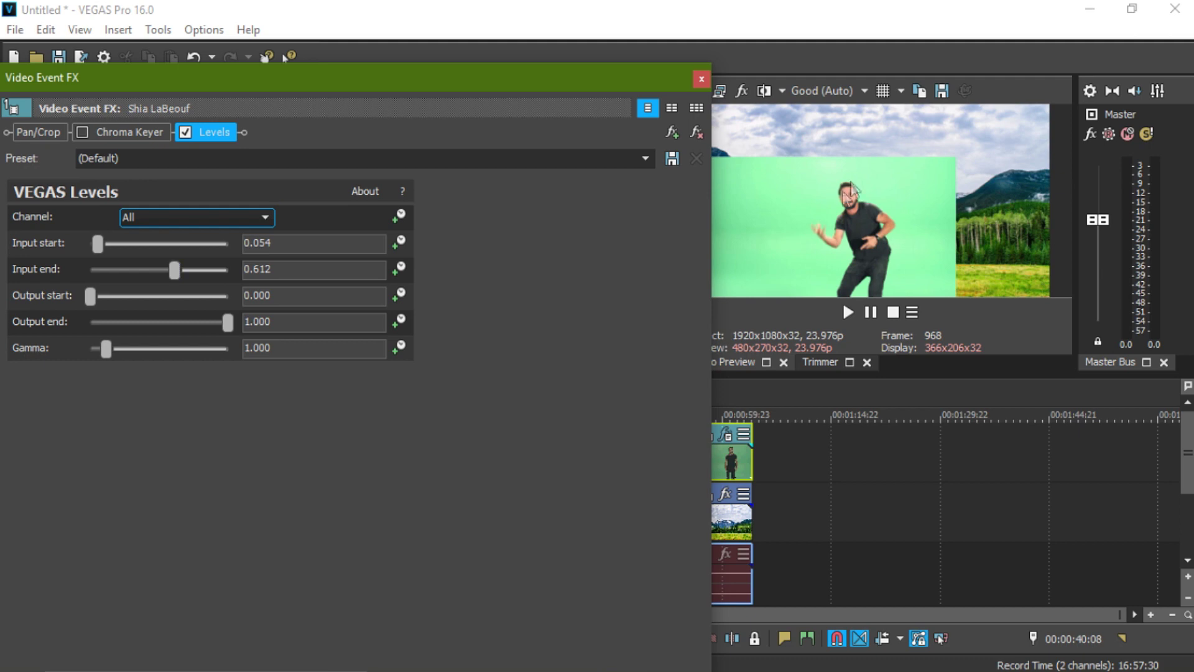
Step: Compare the clip with Levels off and on and with the Chroma Keyer briefly on, leaving only Levels active, and close the effect settings
click(184, 133)
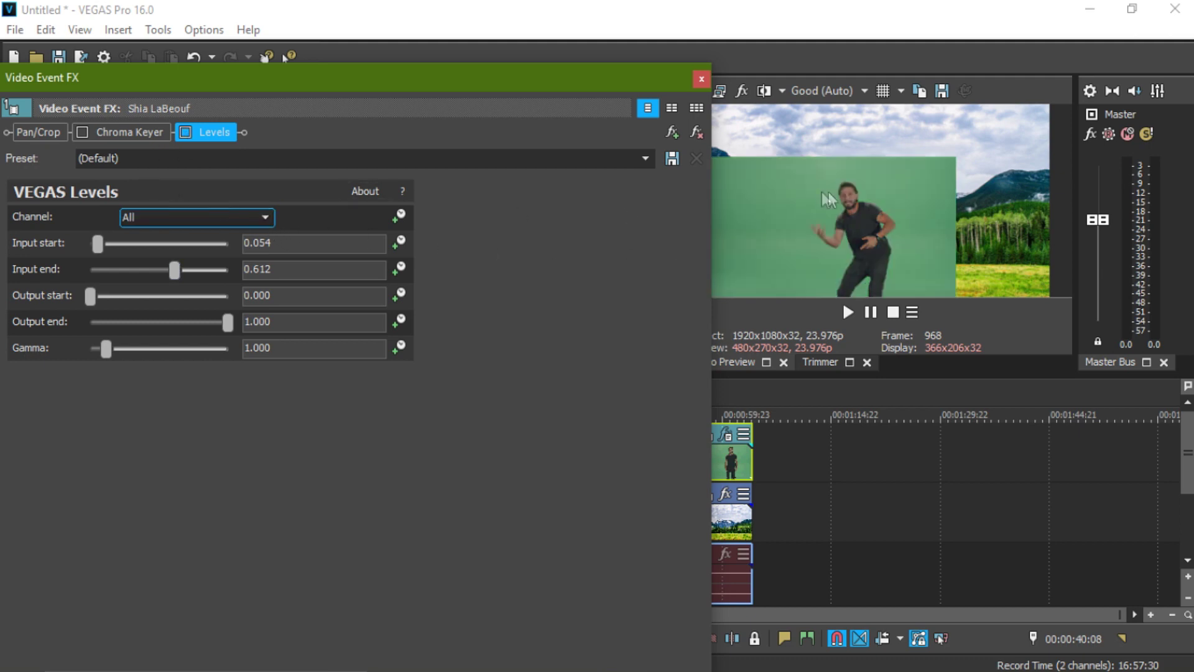
click(185, 132)
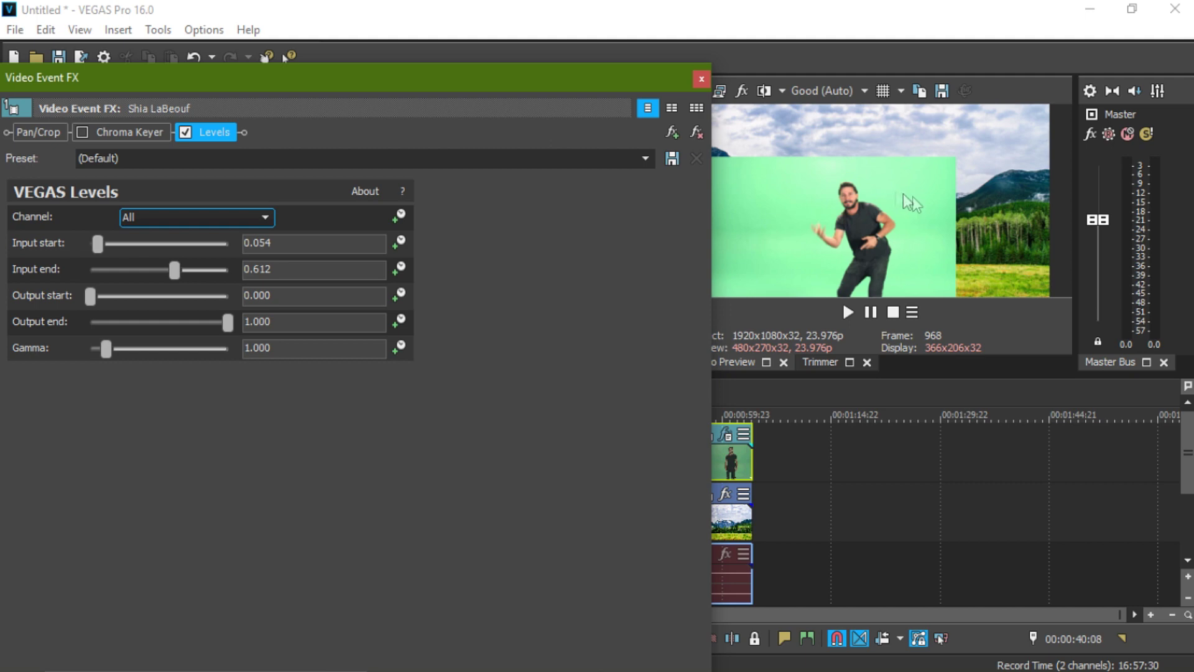
click(82, 132)
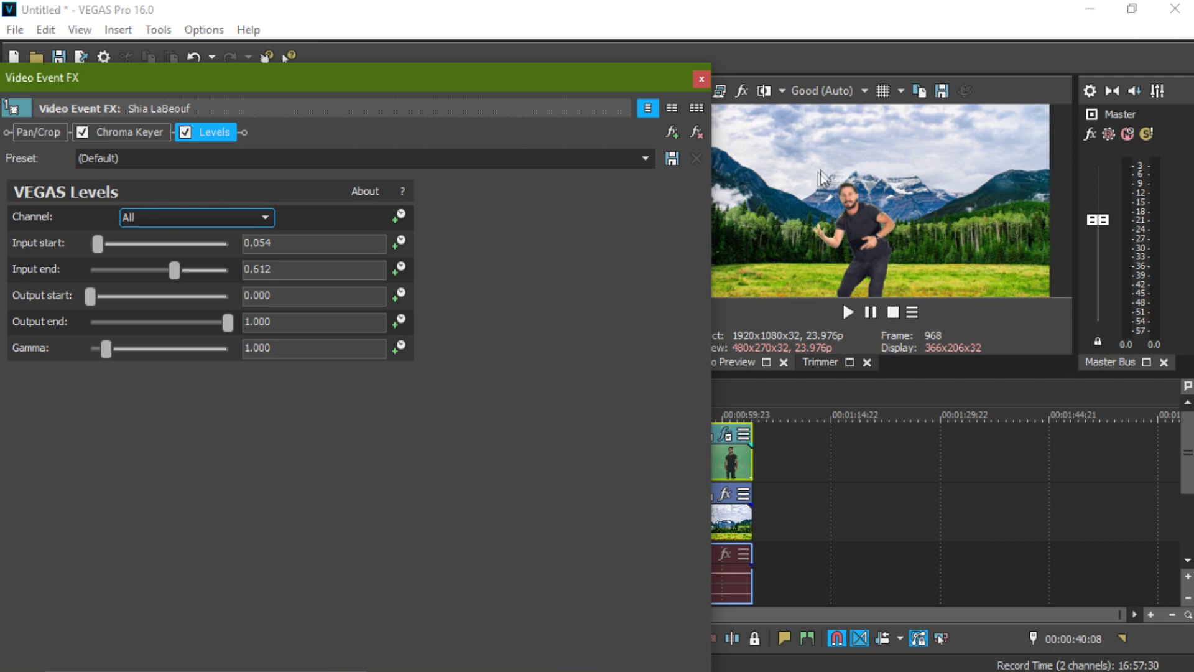
click(82, 132)
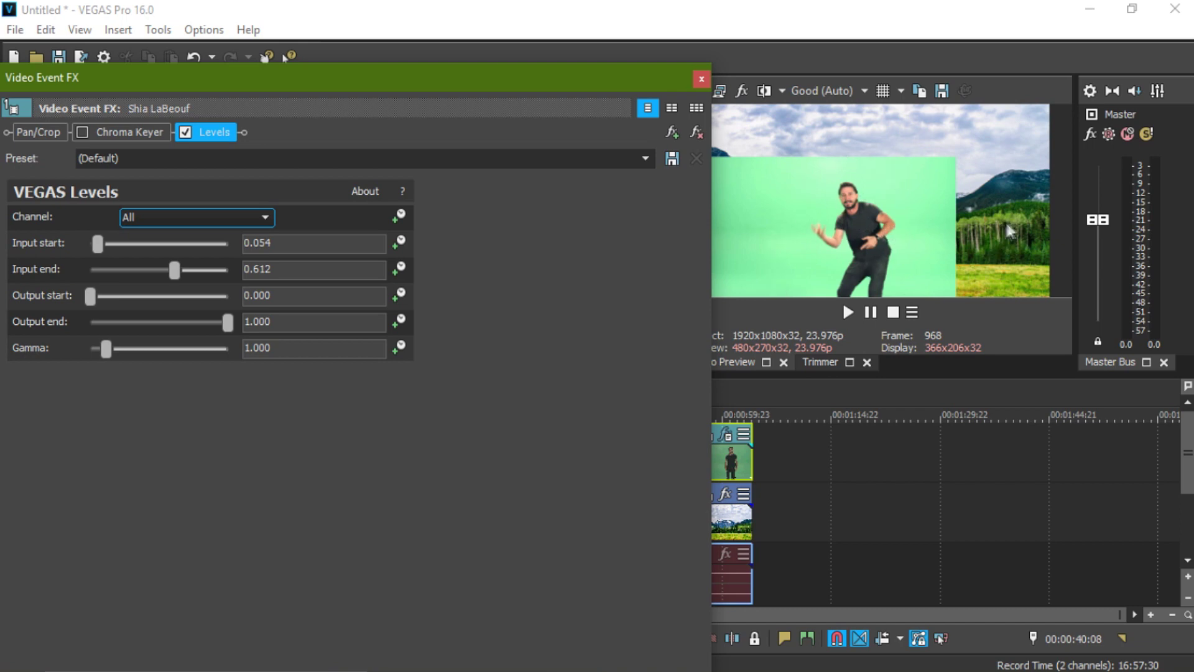
click(186, 132)
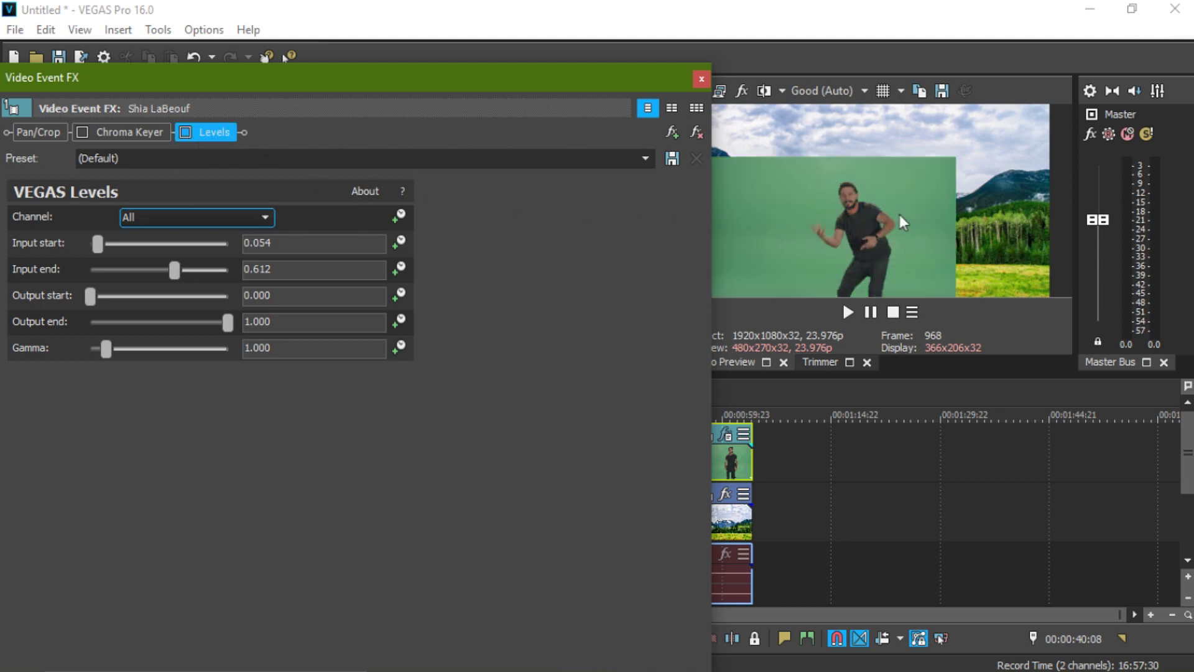
click(186, 132)
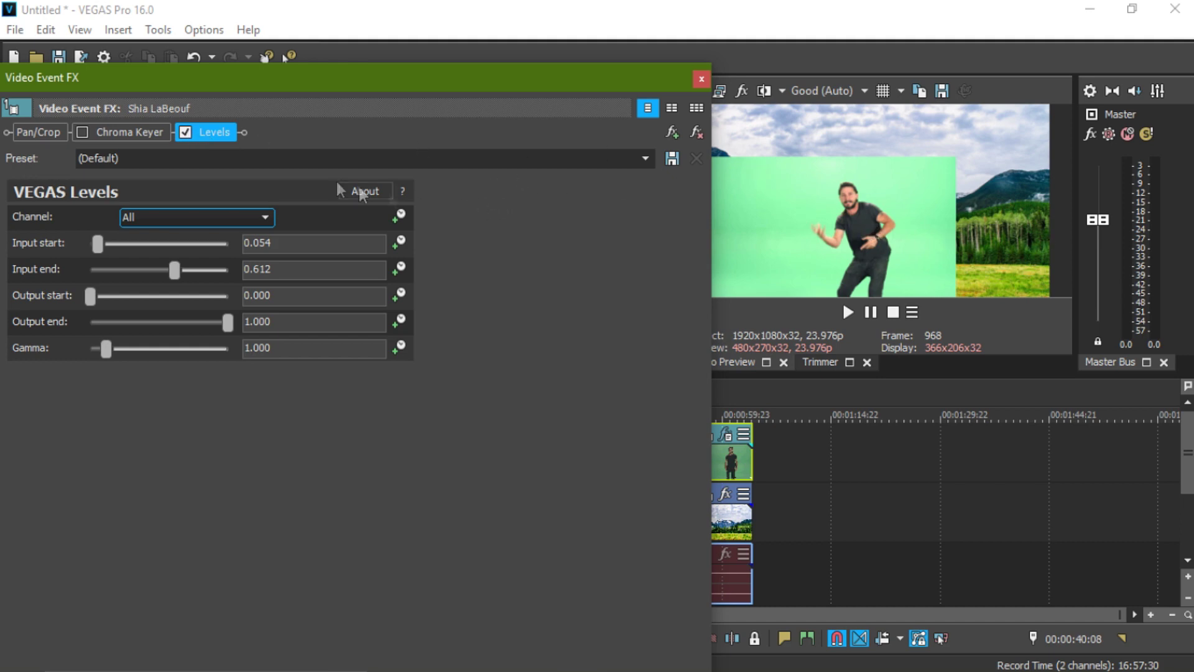
click(184, 132)
click(185, 132)
click(187, 133)
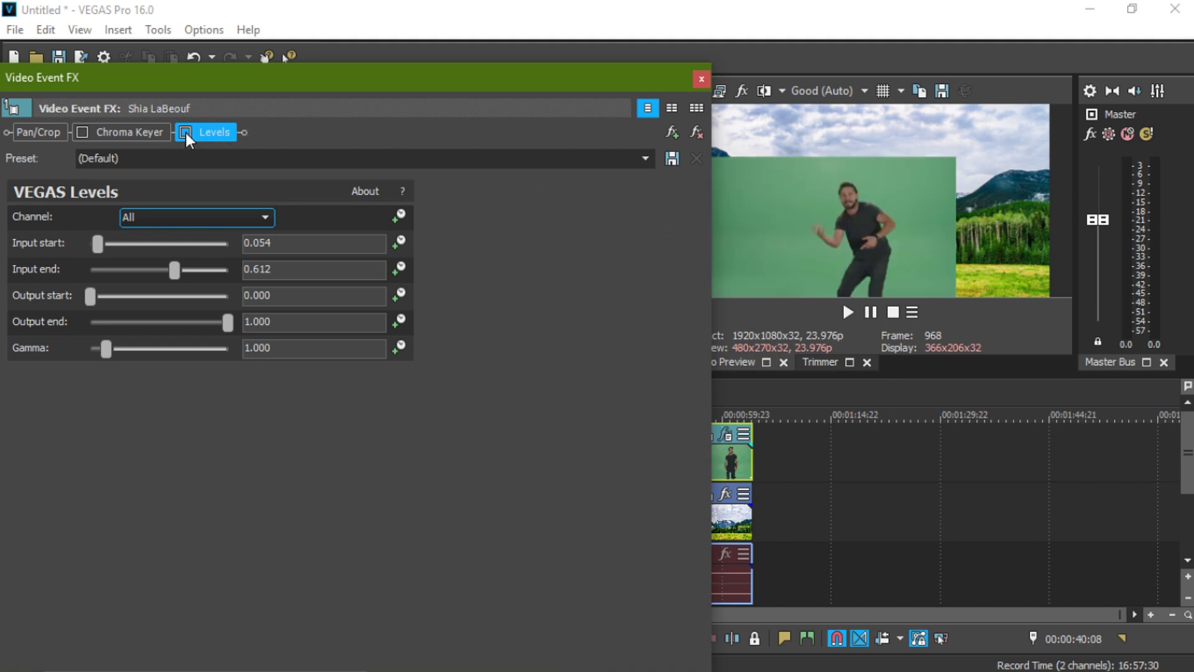
click(186, 133)
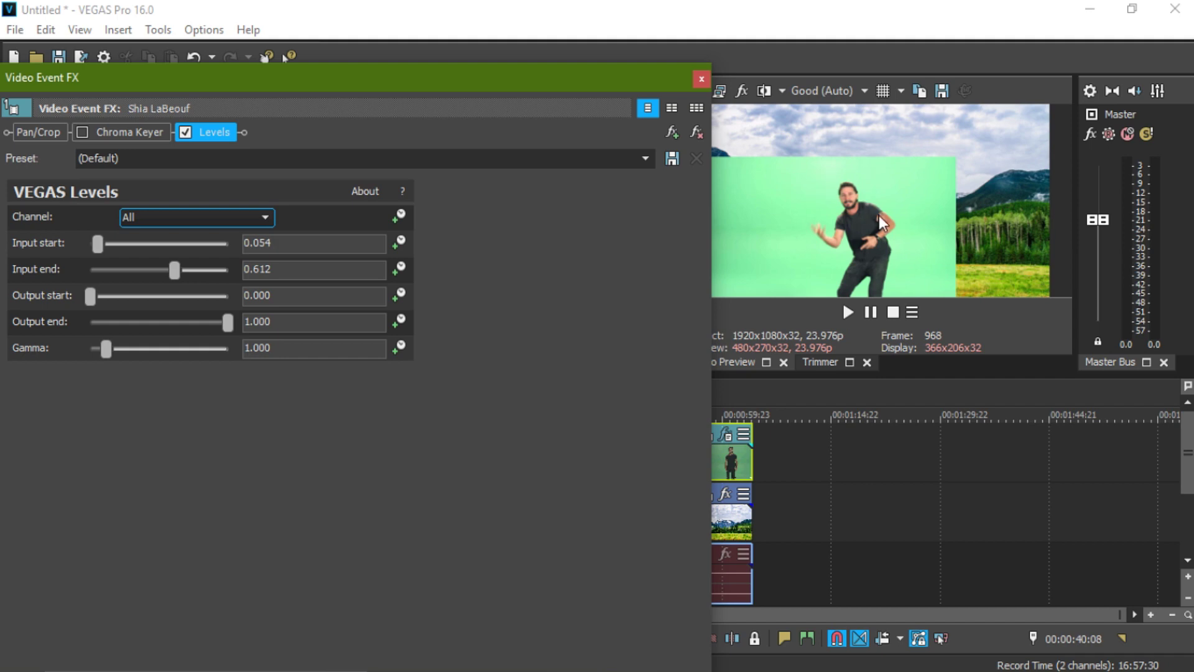
click(701, 79)
Step: Add the default Color Corrector effect to the Shia LaBeouf clip
drag(149, 241, 160, 150)
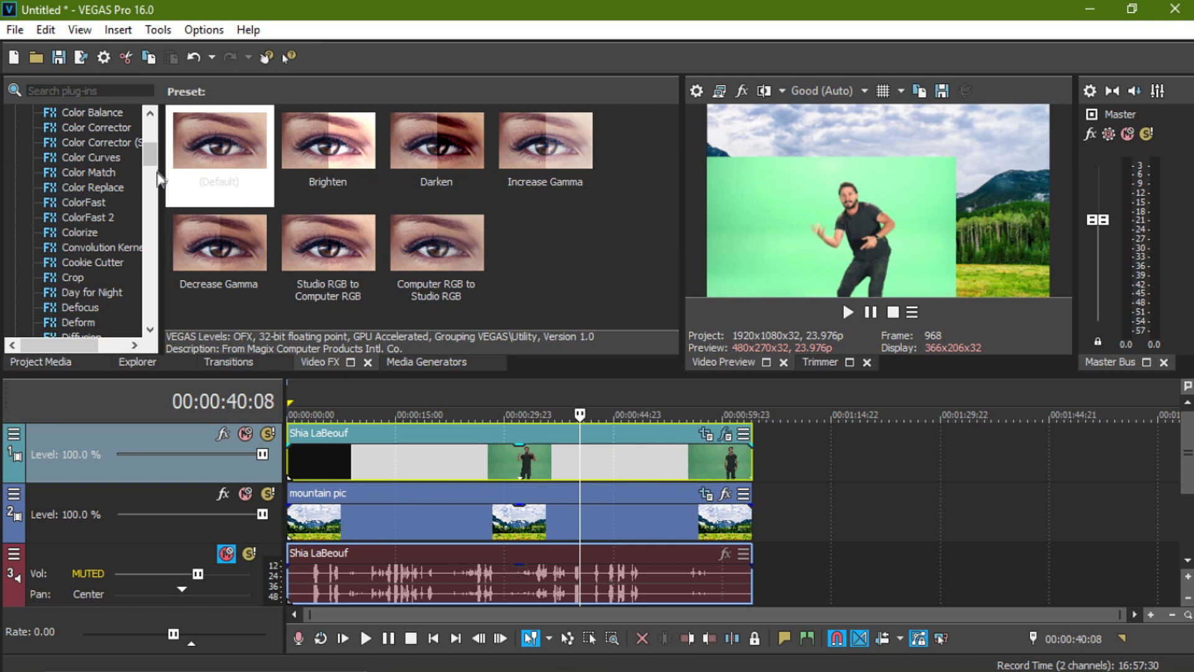
click(112, 128)
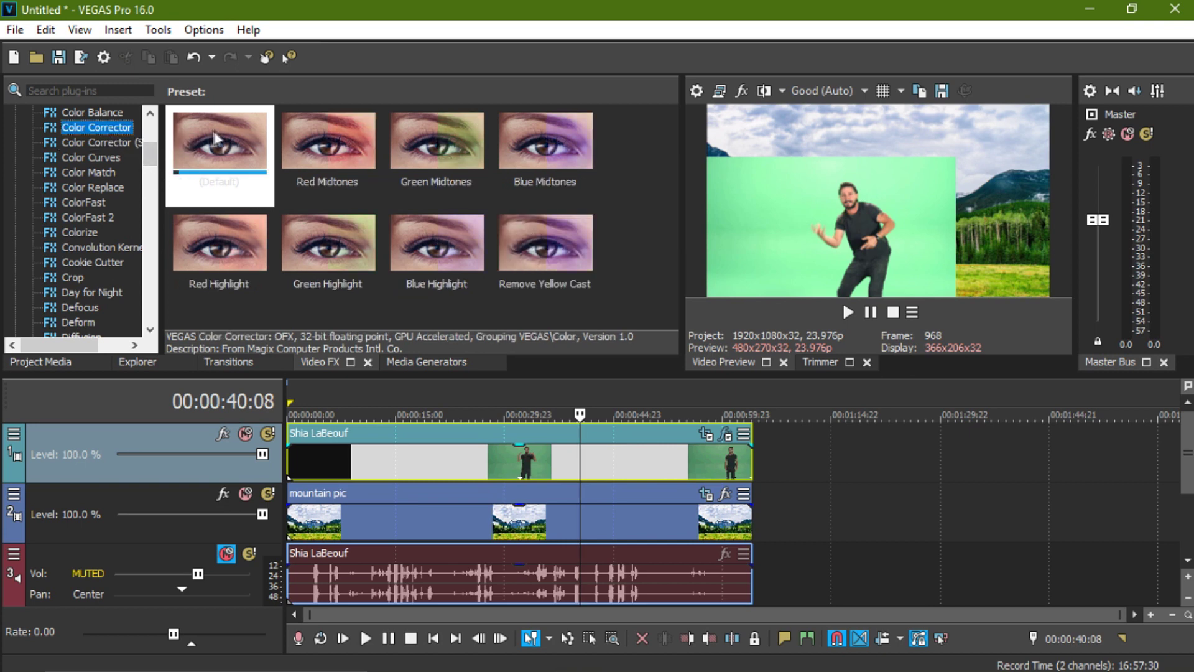
drag(215, 129, 458, 446)
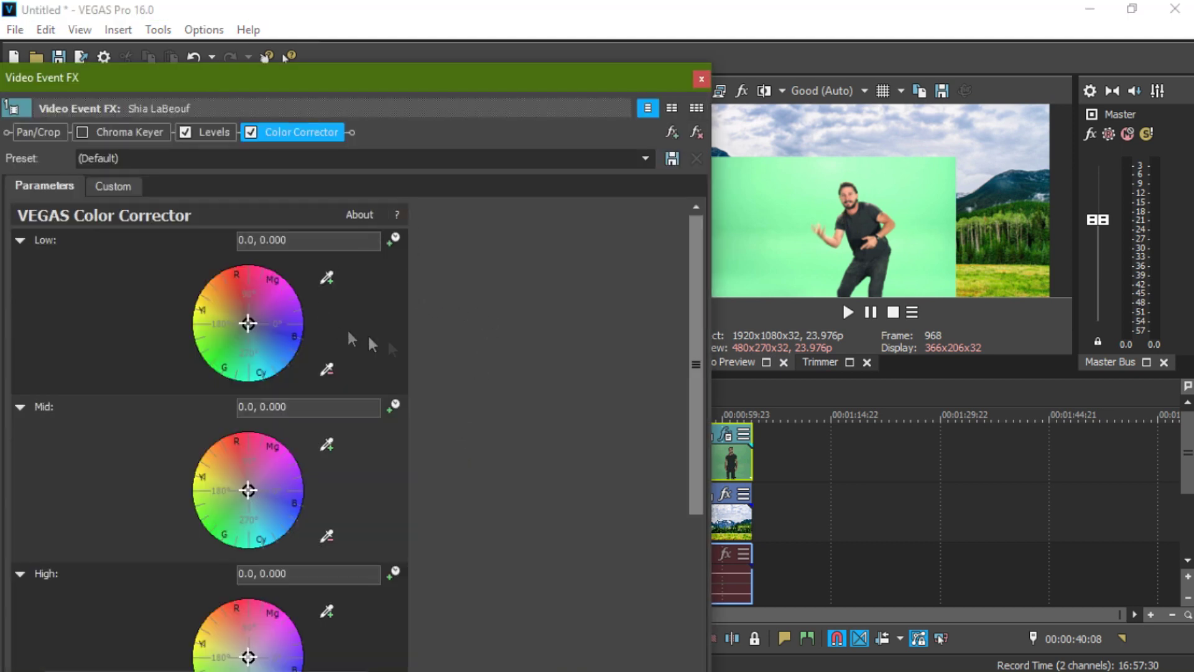
Step: Shift the Color Corrector's low, mid and high wheels slightly toward blue, with Mid at 339.15, 0.1784 and High at 337.06, 0.1629
drag(696, 249, 682, 362)
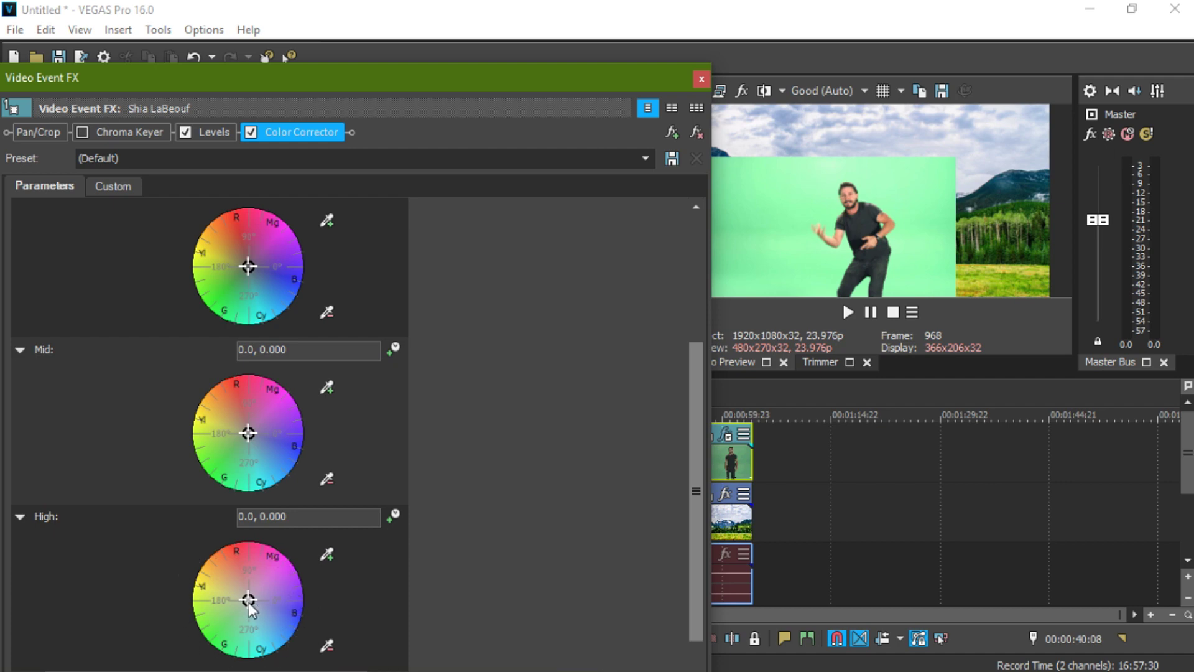
drag(248, 601, 251, 600)
drag(253, 432, 256, 436)
drag(248, 263, 252, 265)
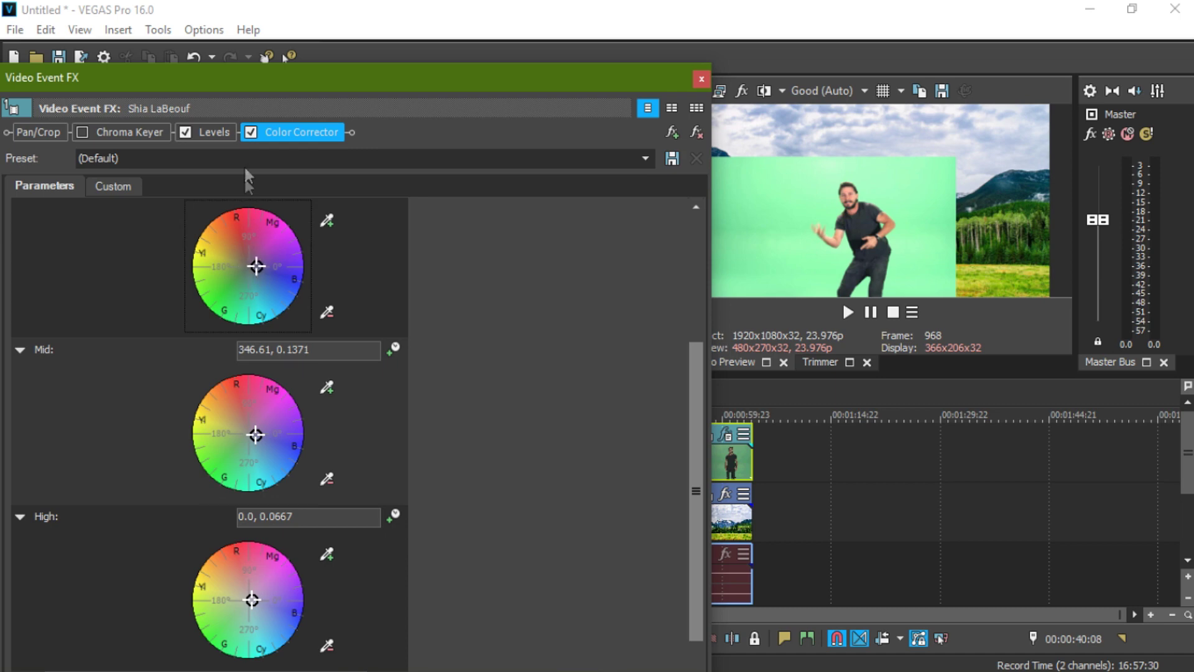
click(251, 132)
drag(253, 601, 256, 604)
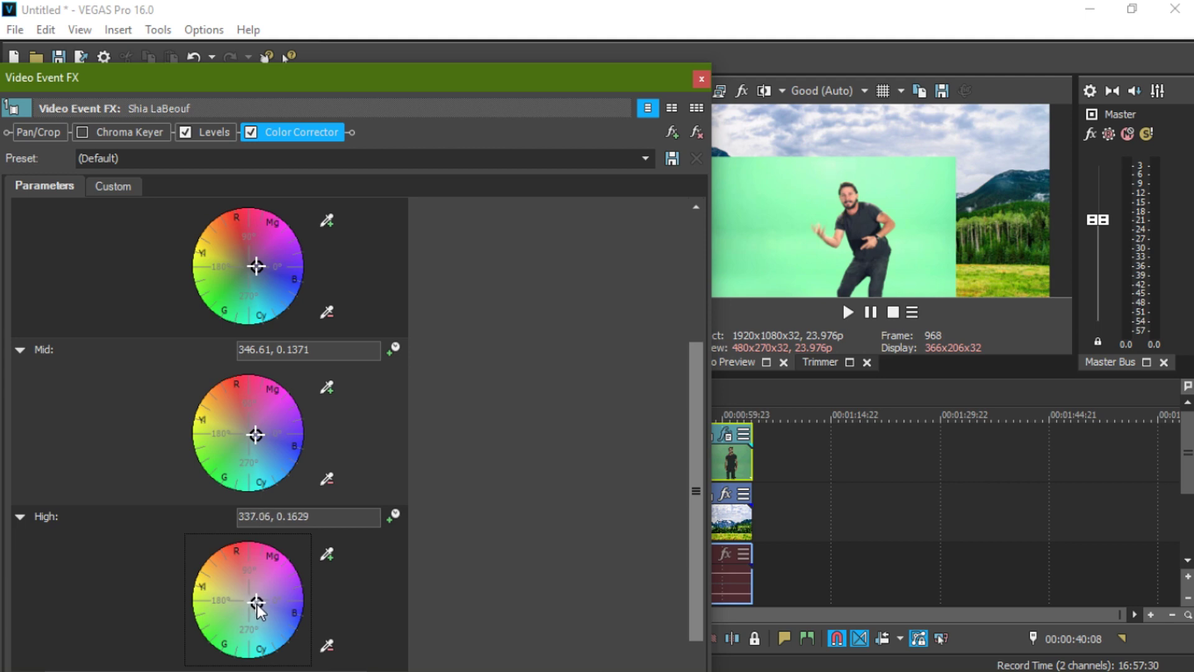
drag(251, 433, 258, 436)
click(255, 267)
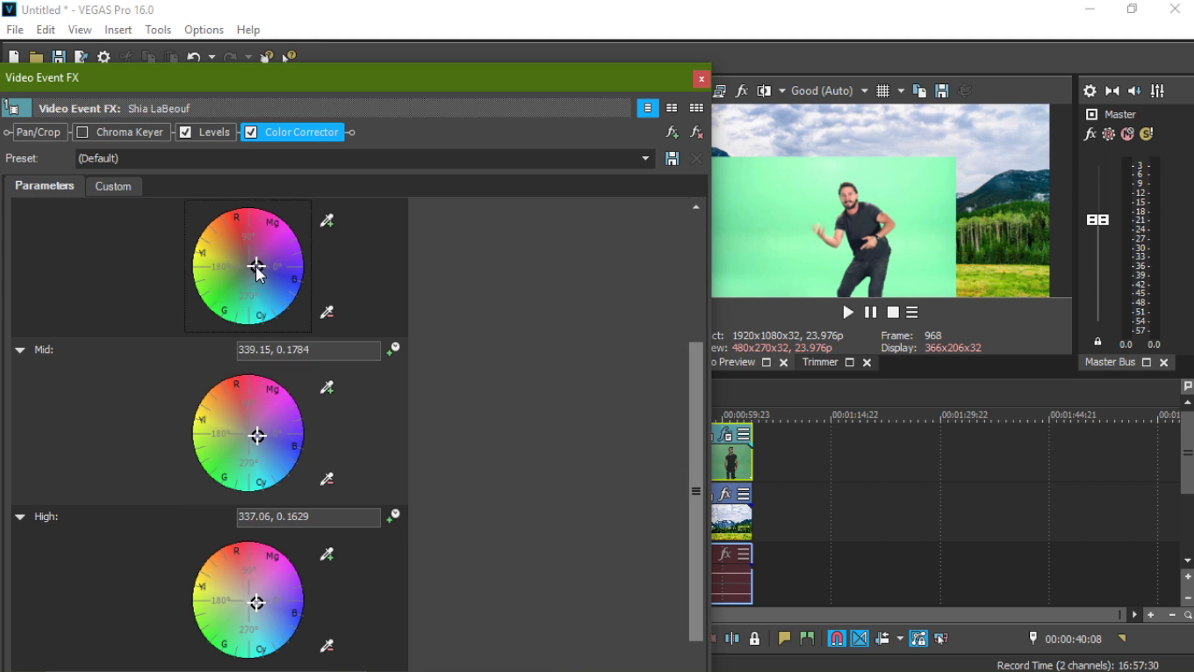
click(250, 131)
Step: Turn the Chroma Keyer effect back on for the Shia LaBeouf clip
click(138, 135)
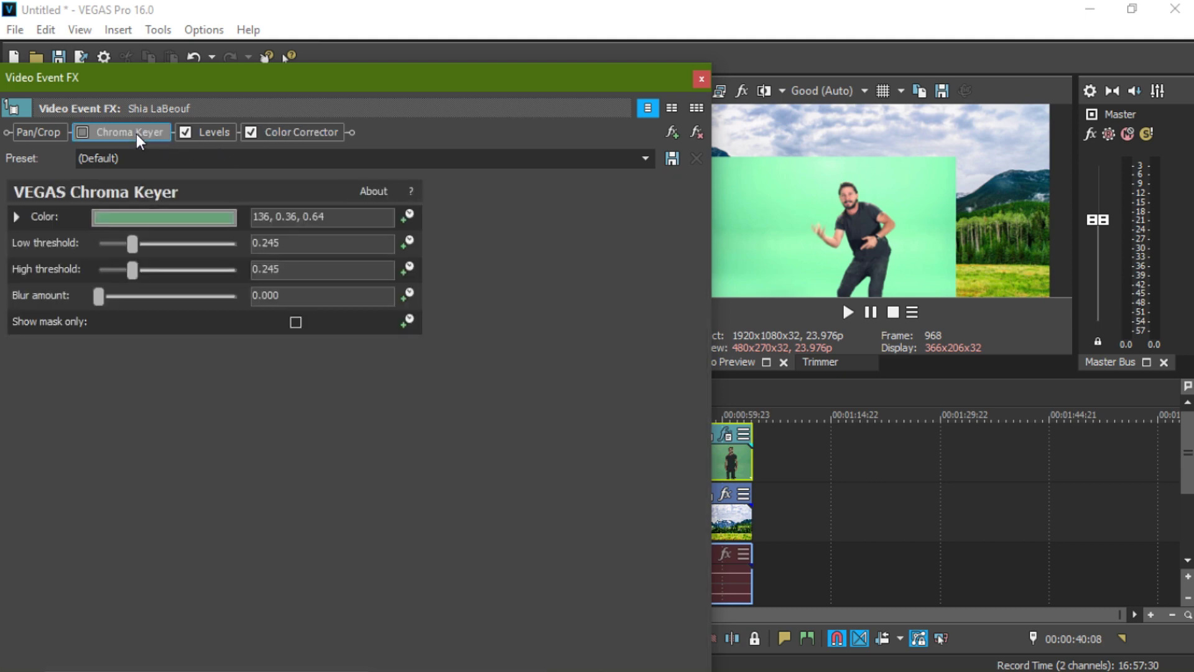
click(82, 132)
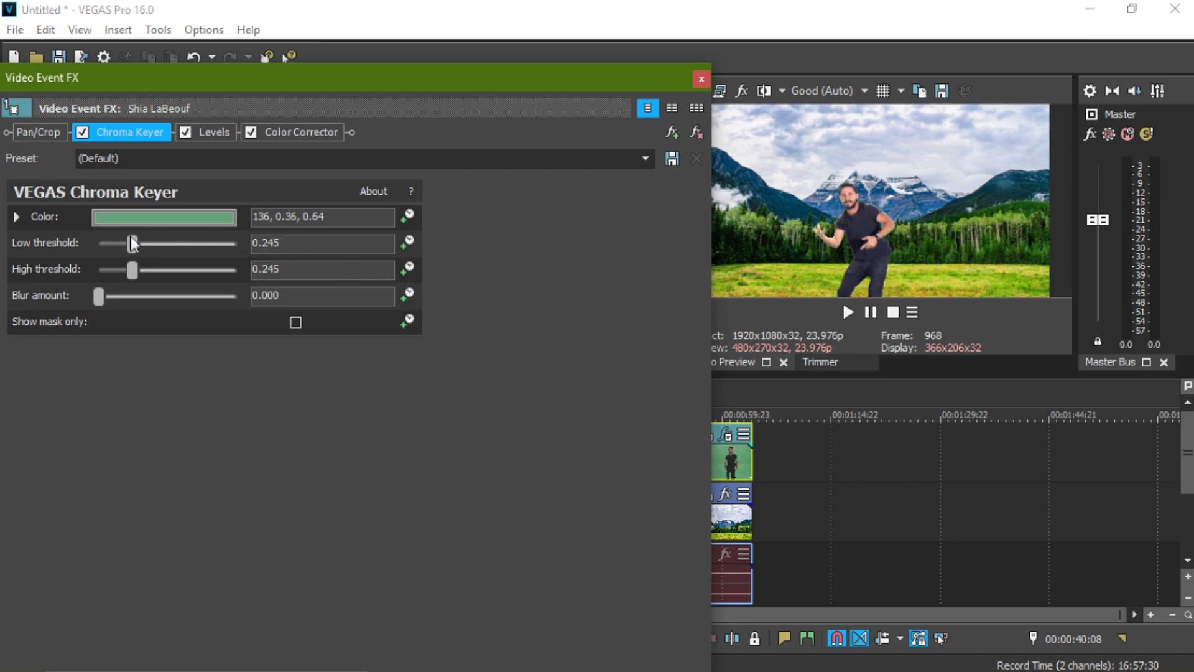
click(133, 214)
click(151, 242)
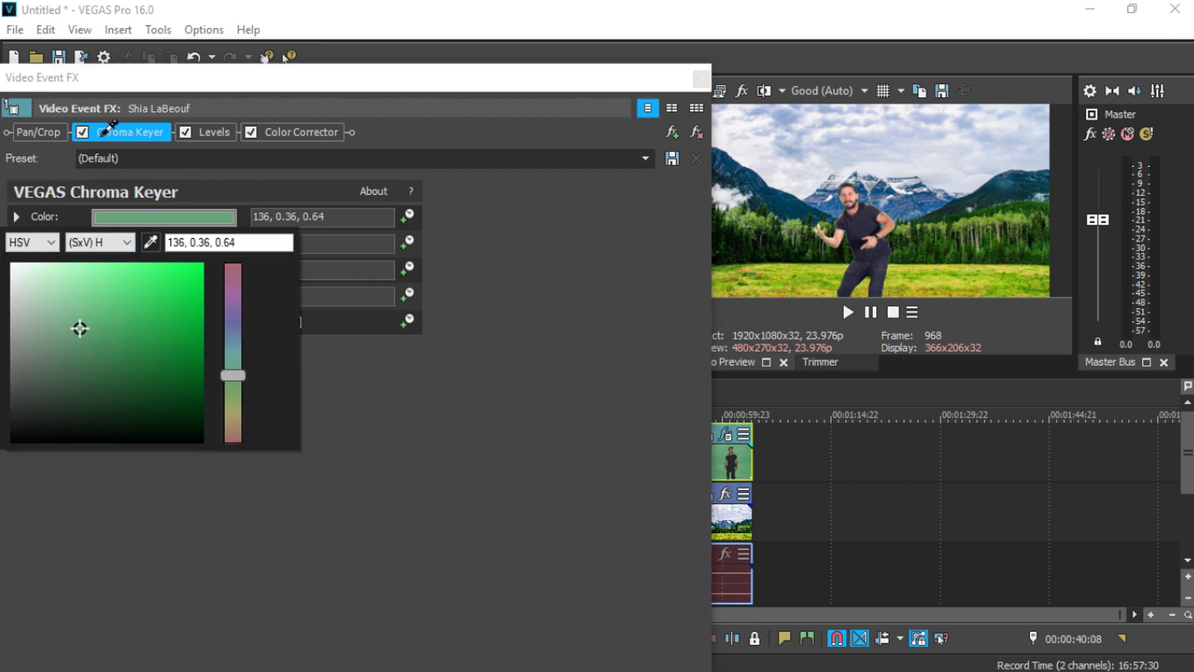
click(80, 131)
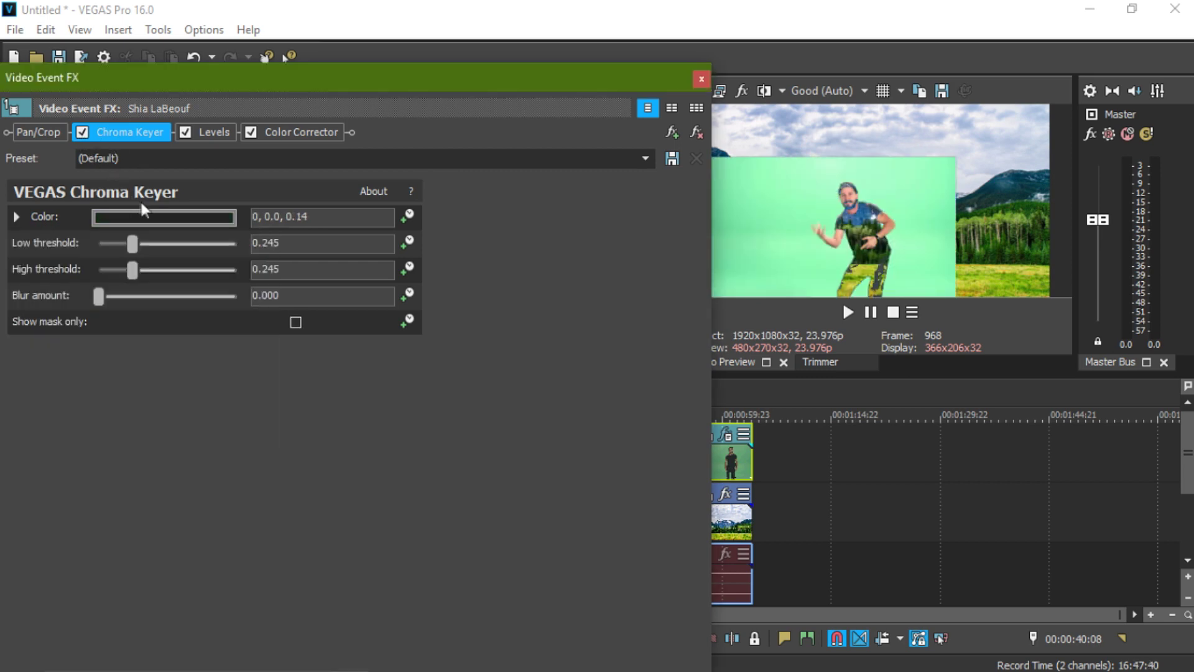
Step: Sample the bright green backdrop in the preview as the Chroma Keyer color, at 141, 0.43, 1.0
click(149, 214)
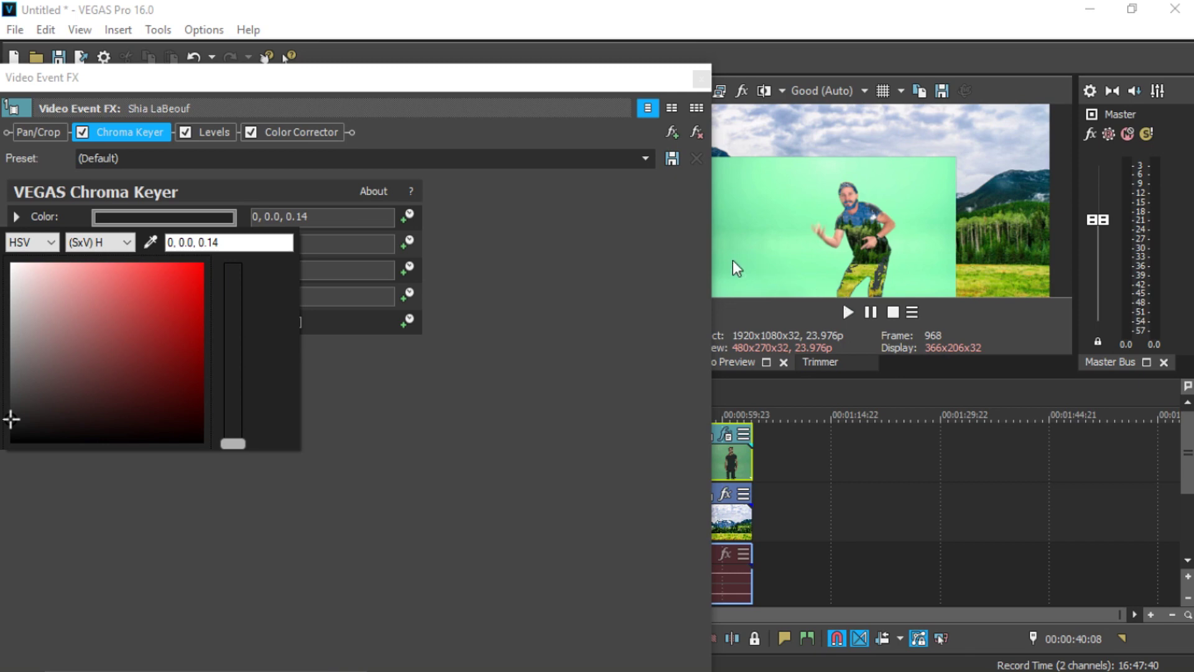
click(169, 242)
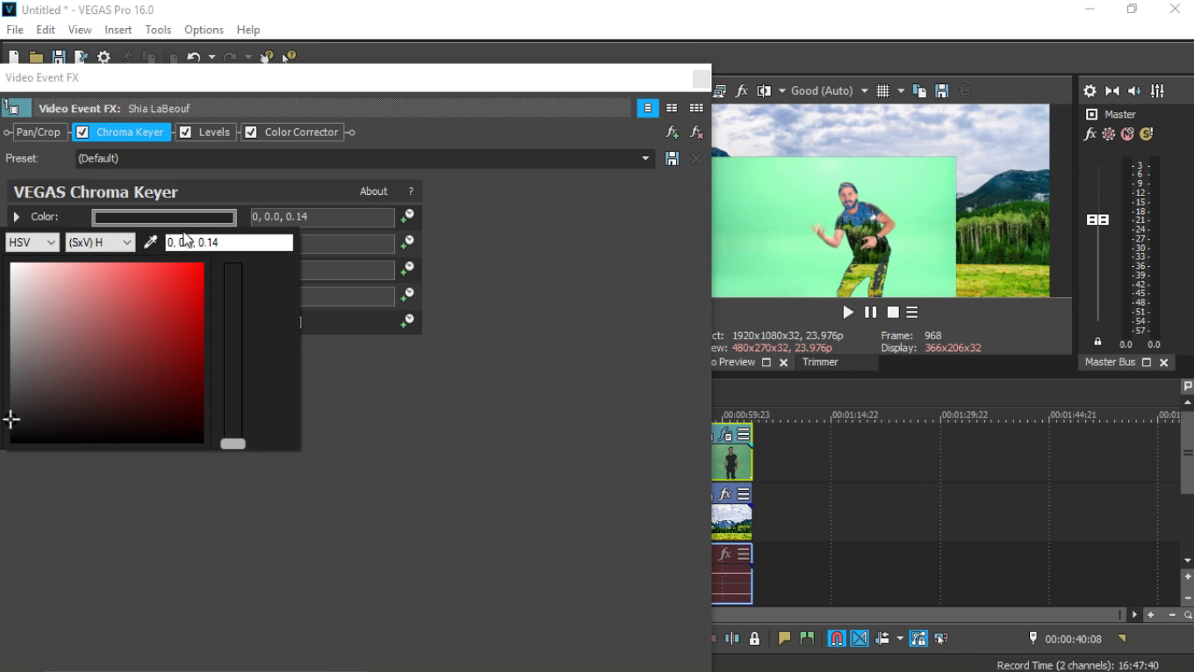
click(151, 241)
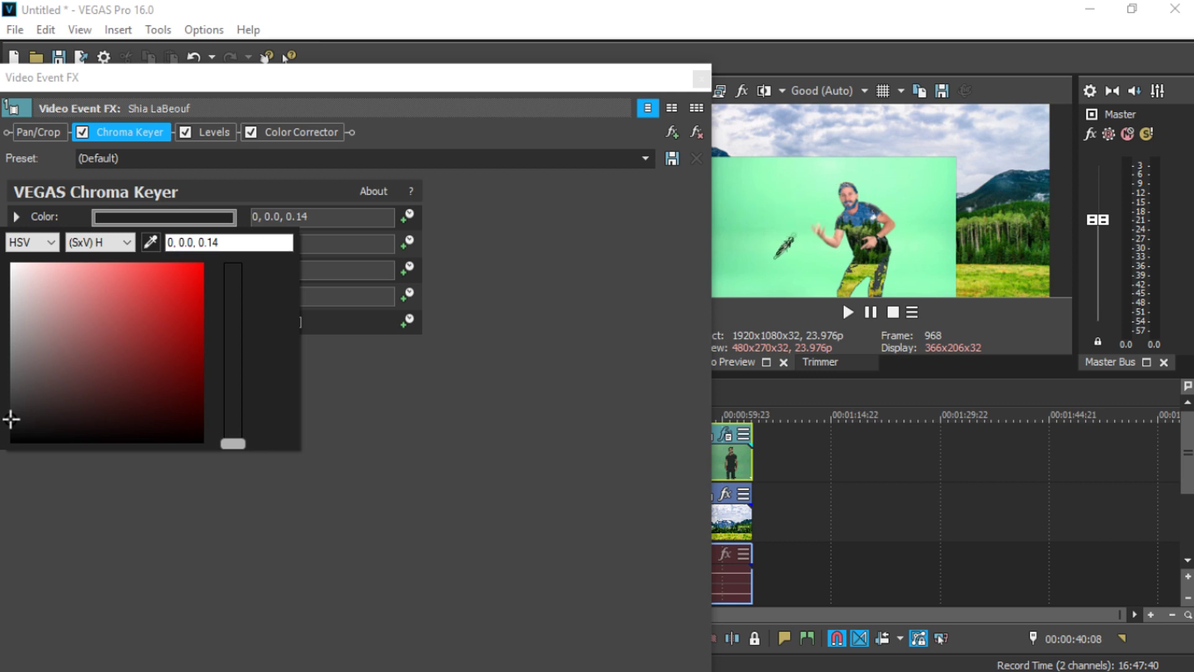
click(794, 203)
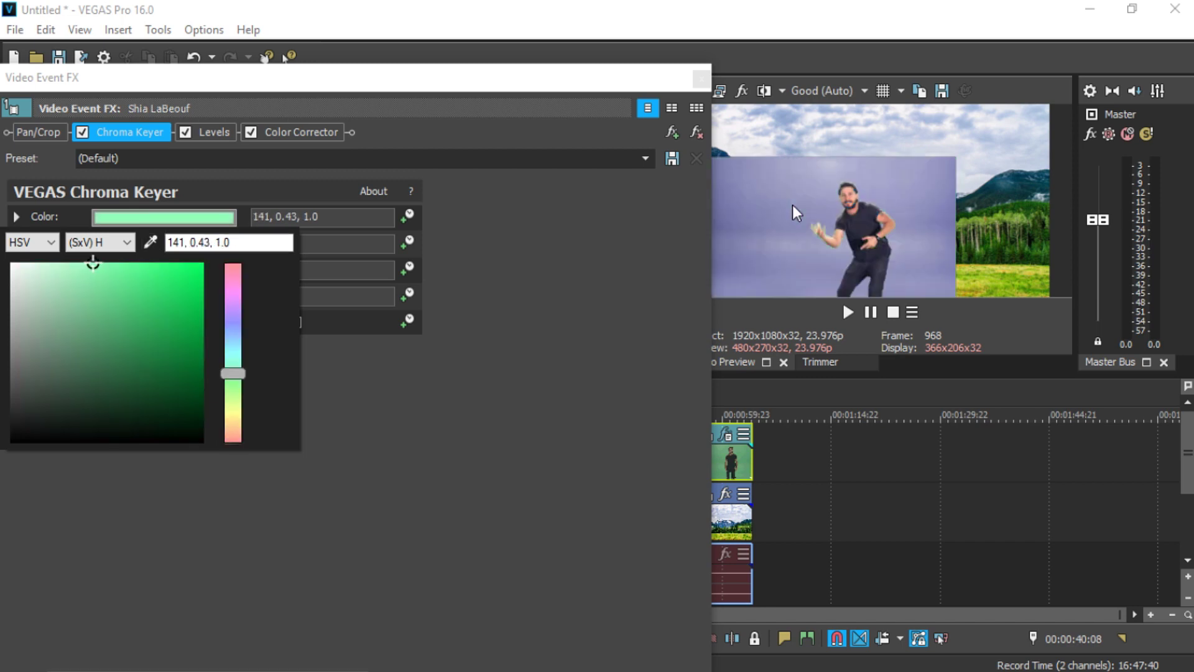
click(326, 338)
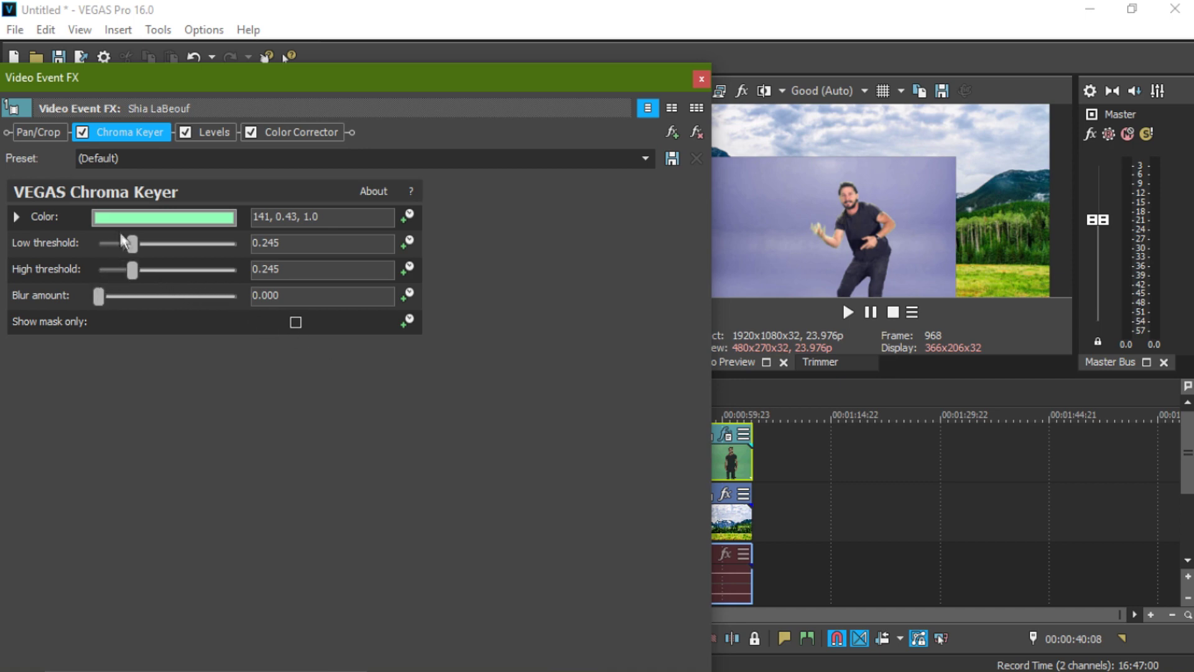
Step: Set the Chroma Keyer's high threshold to 1.000 and low threshold to 0.000, checking the mask view before and after
click(296, 322)
click(295, 322)
drag(132, 269, 236, 270)
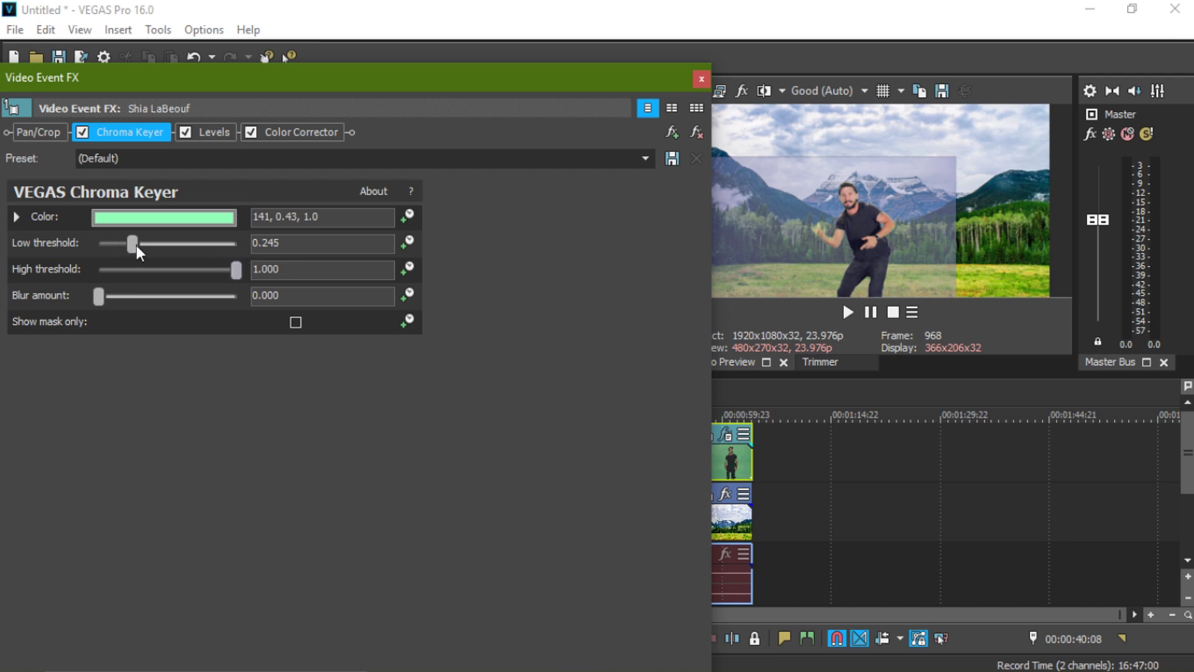
drag(133, 245, 5, 249)
click(296, 322)
click(297, 321)
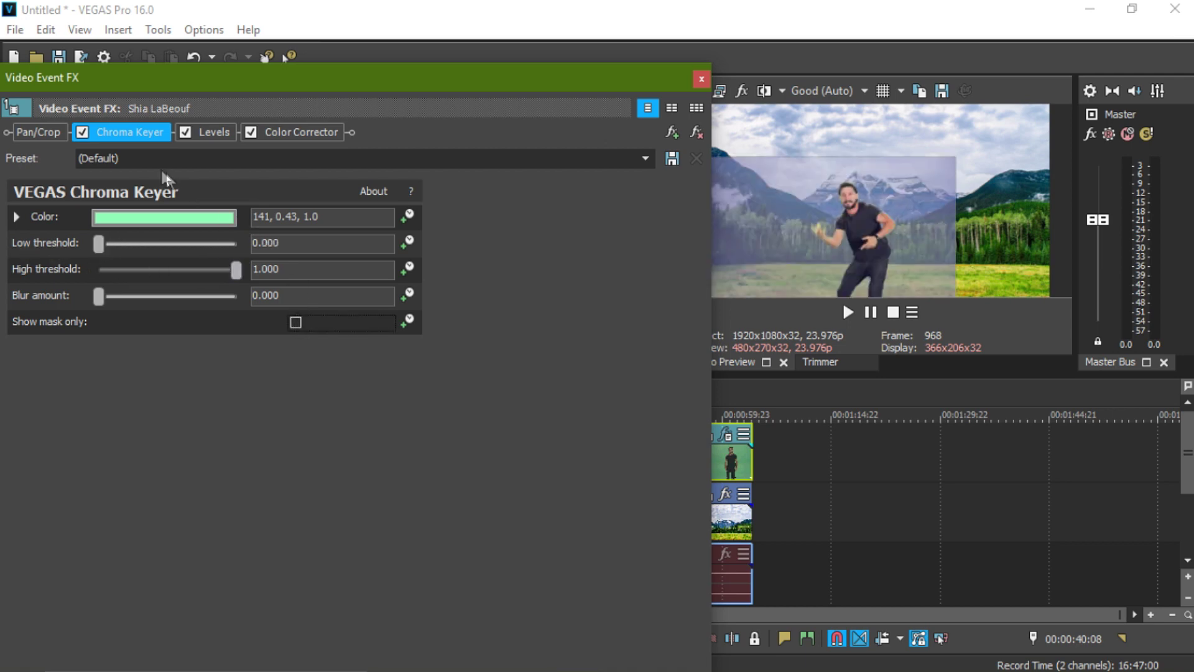
Step: Resample the key color from several backdrop spots with the Chroma Keyer off, ending at 142, 0.4, 1.0, and re-enable the effect
click(81, 132)
click(143, 218)
click(150, 242)
click(810, 207)
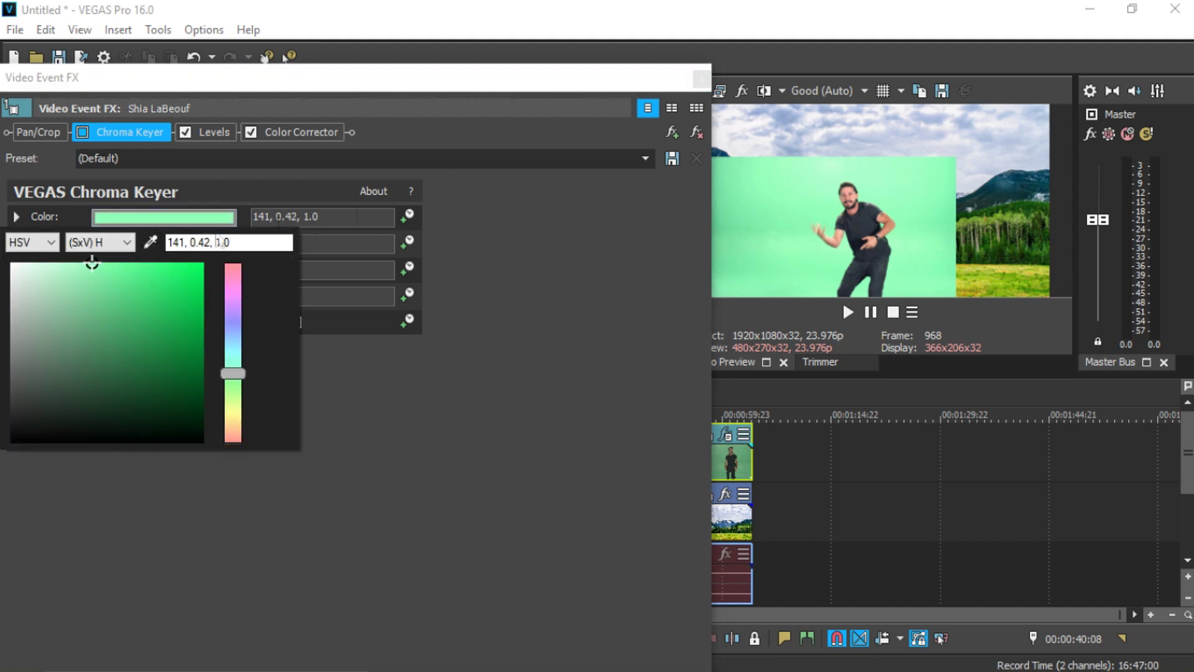
click(150, 242)
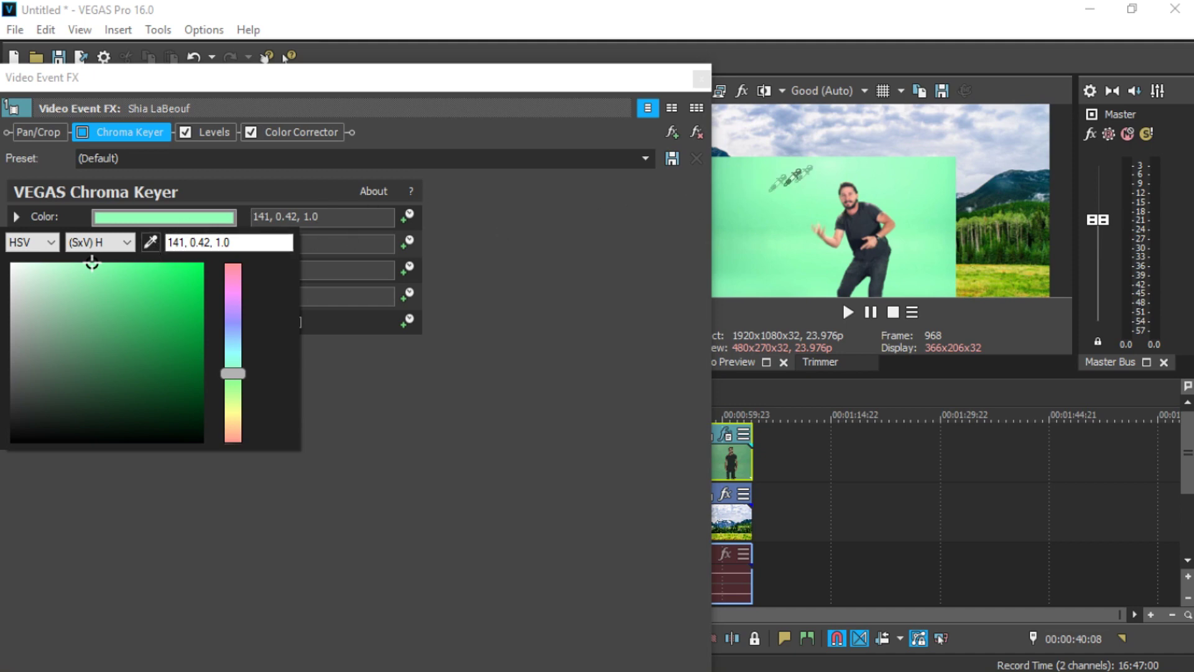
click(792, 177)
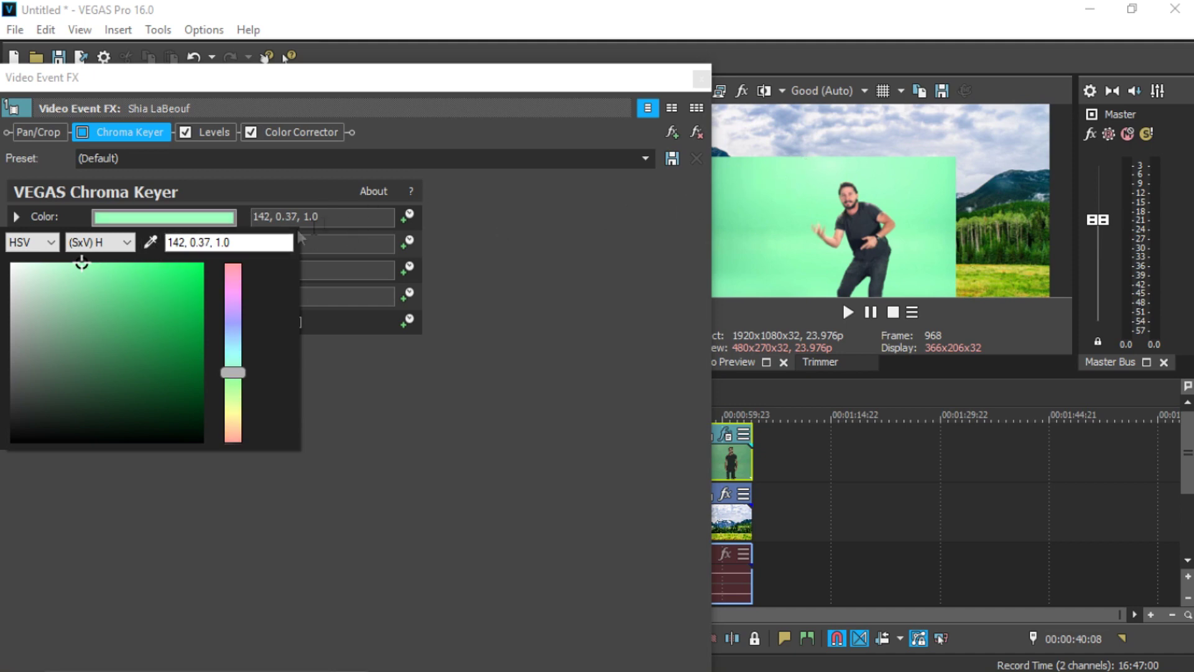
click(150, 242)
click(795, 258)
click(150, 242)
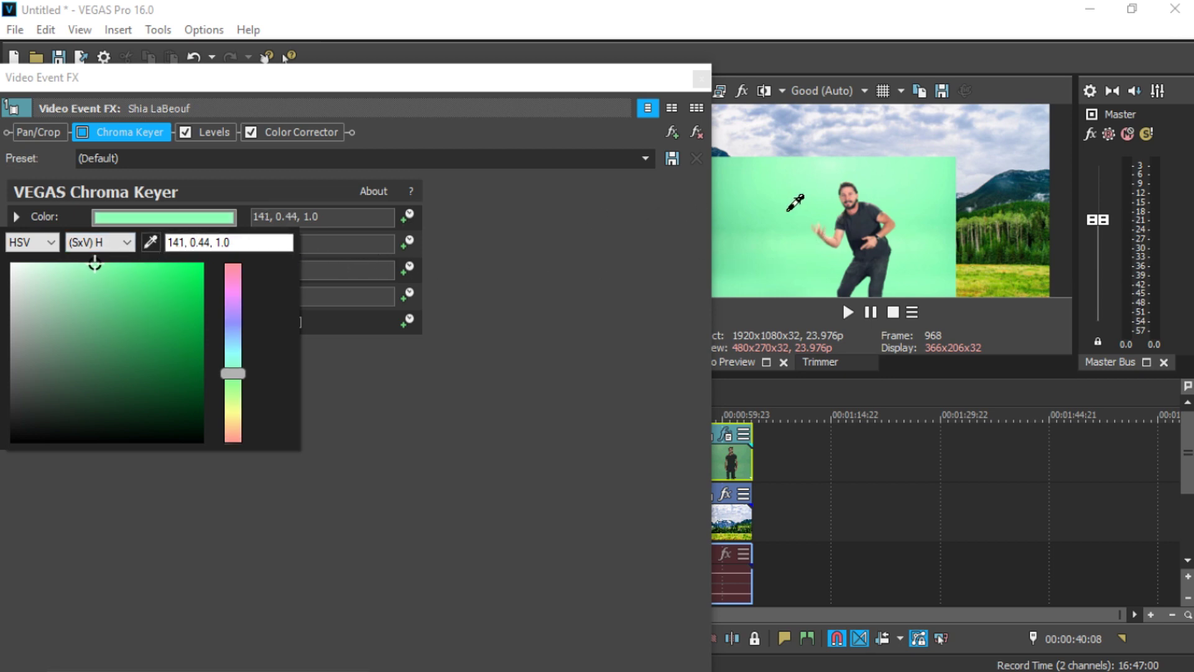
click(785, 215)
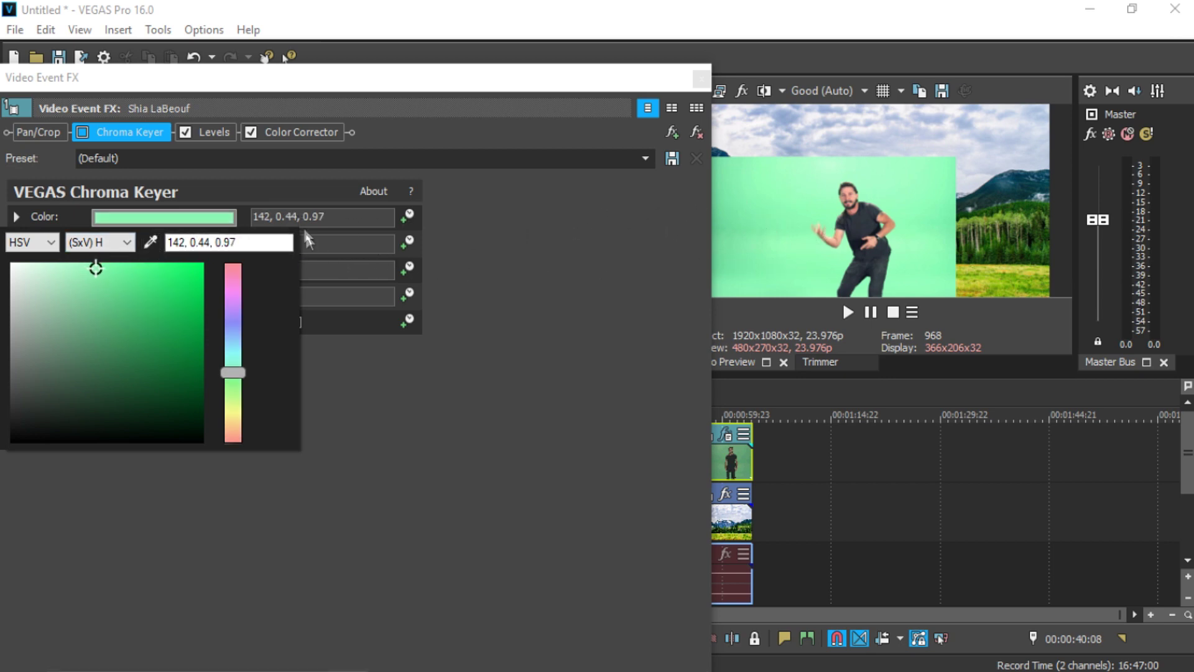
click(151, 242)
click(811, 199)
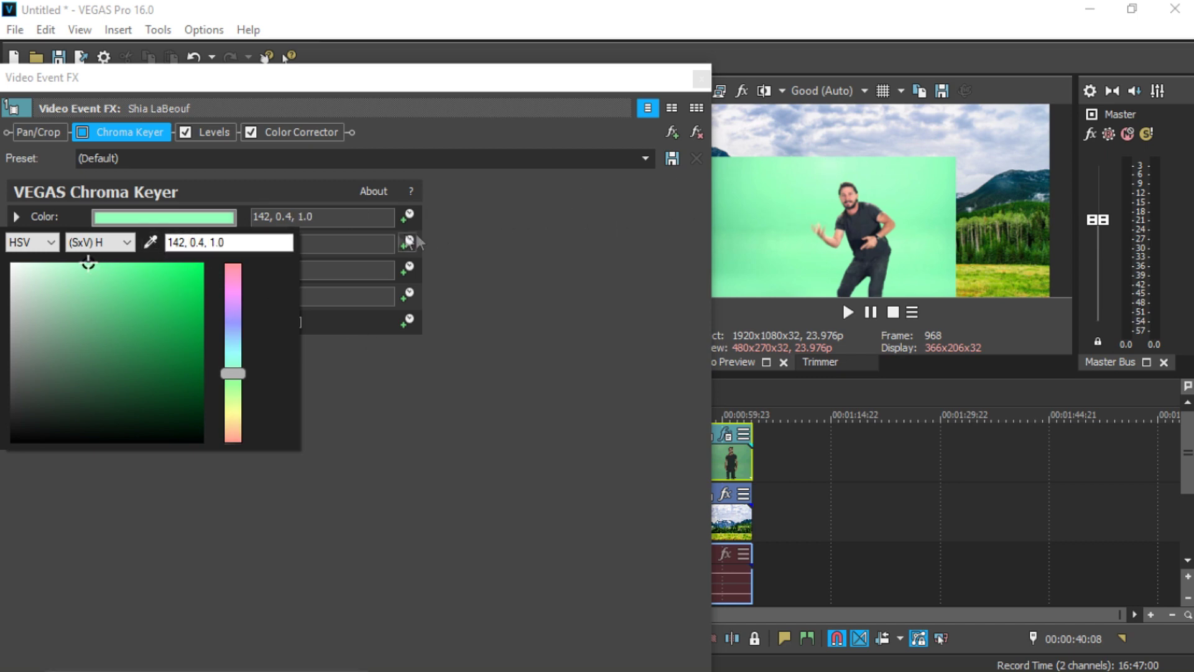
click(671, 263)
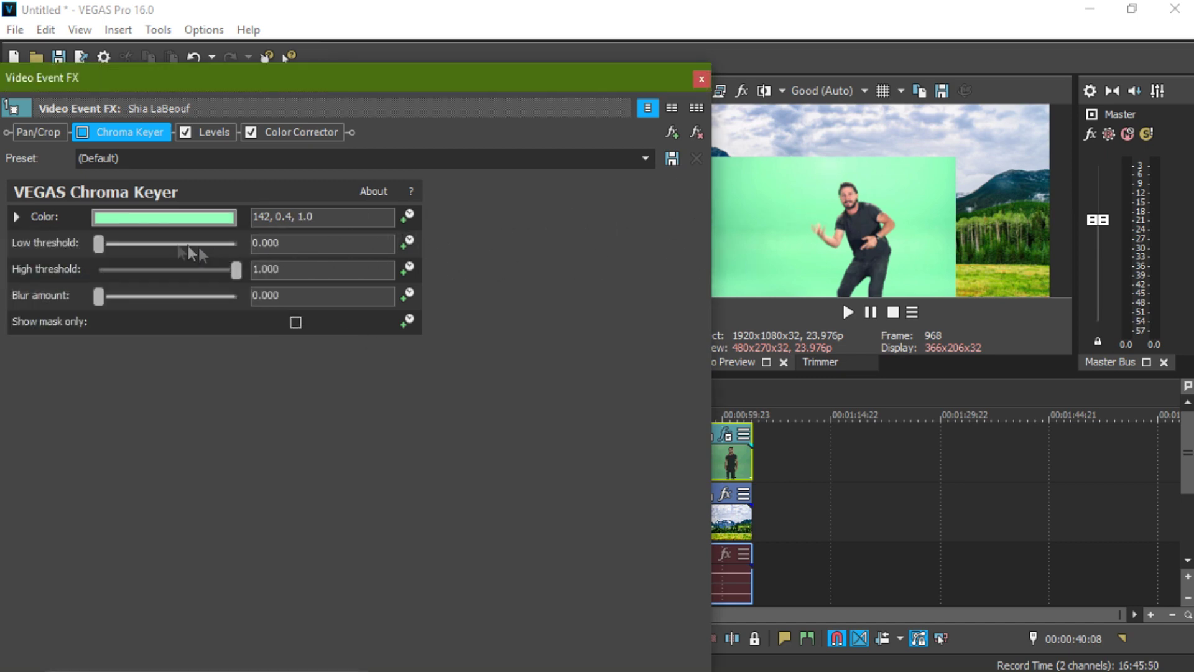
mouse_move(98, 241)
mouse_down()
mouse_move(125, 245)
mouse_move(83, 243)
mouse_up()
click(82, 132)
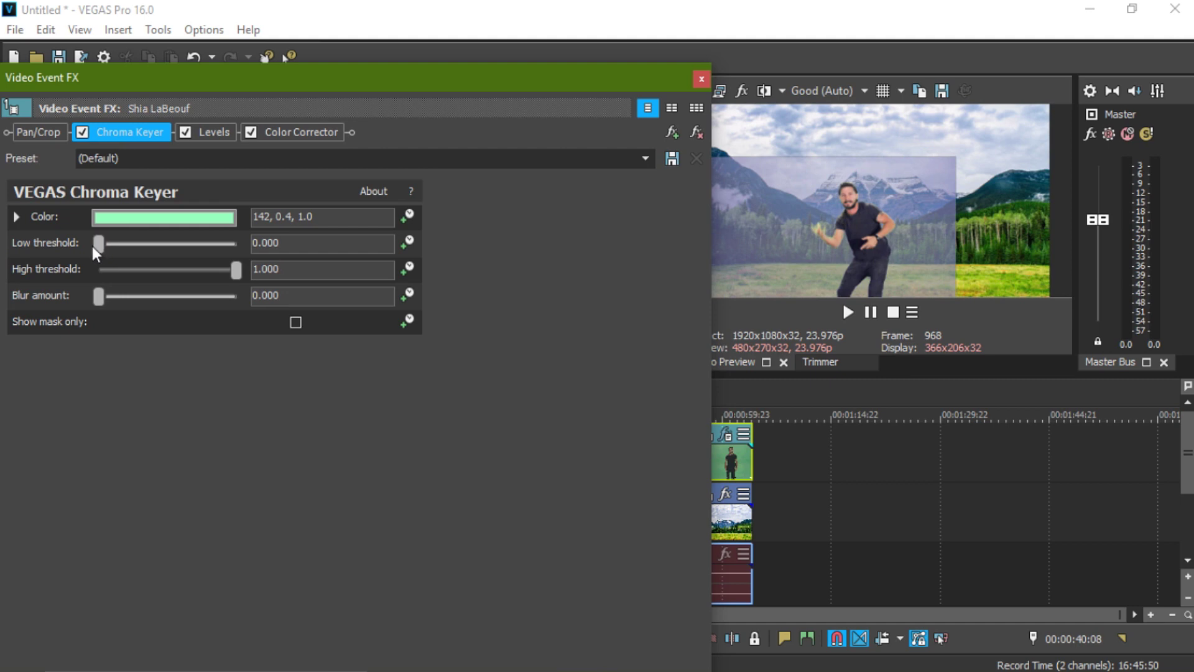
mouse_move(95, 244)
mouse_down()
mouse_move(137, 244)
mouse_move(76, 237)
mouse_up()
Step: Show only the mask and raise the low threshold to 0.701, keeping the high threshold at 1.000
click(296, 322)
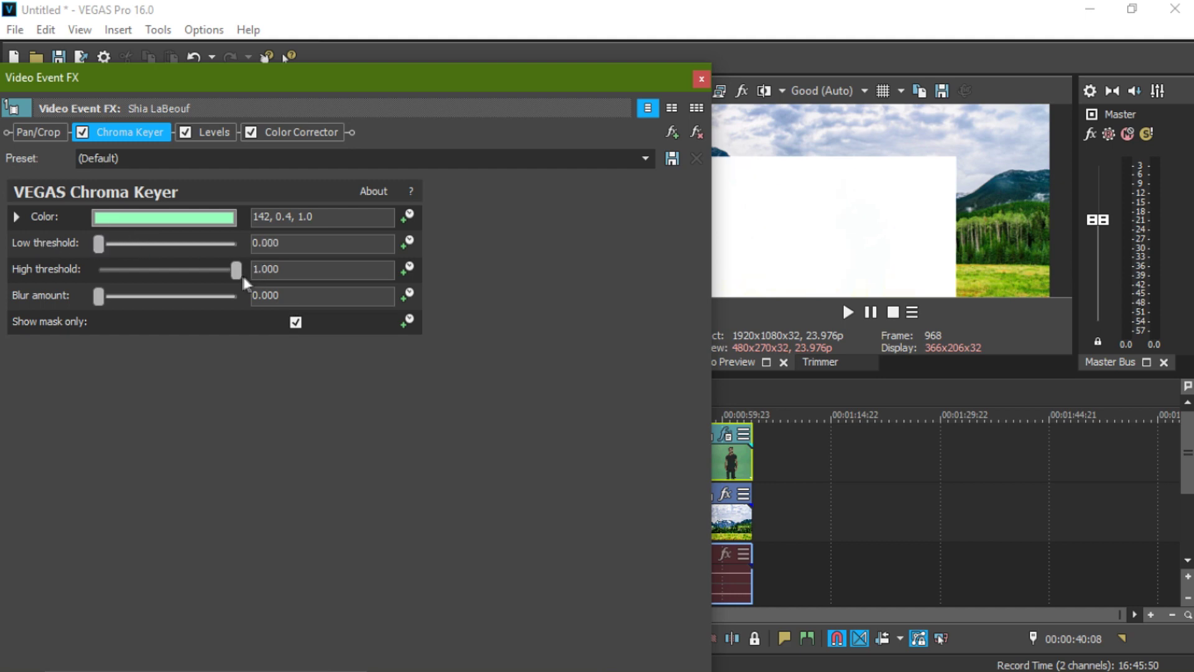
drag(158, 272, 288, 274)
drag(103, 239, 58, 249)
mouse_move(100, 240)
mouse_down()
mouse_move(197, 265)
mouse_move(103, 261)
mouse_up()
drag(96, 244, 193, 280)
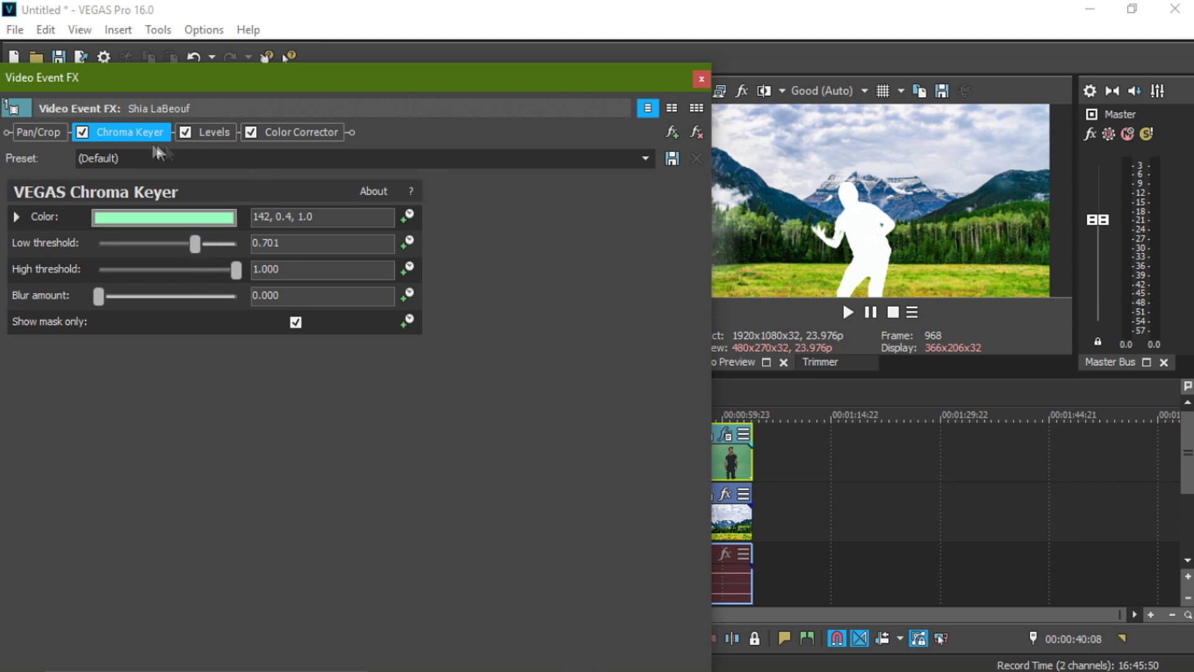
Step: Compare the keyed clip with its mask and fine-tune the low threshold to 0.673, leaving the mask view on
click(295, 322)
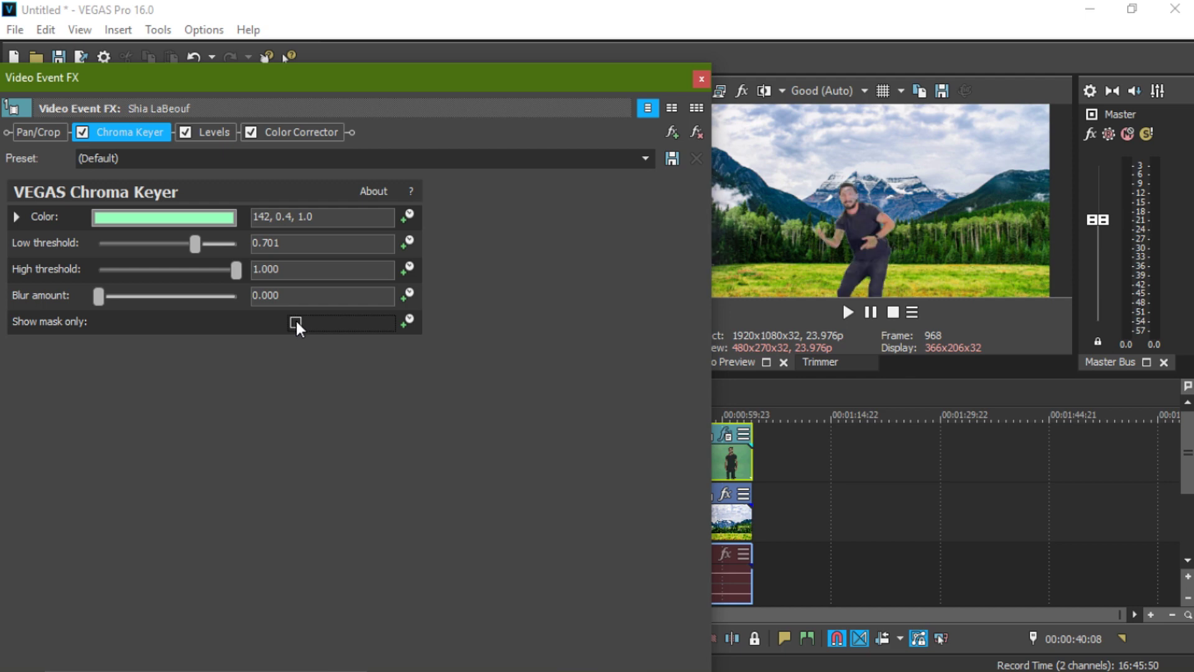
click(295, 322)
click(296, 322)
mouse_move(193, 244)
mouse_down()
mouse_move(176, 249)
mouse_move(221, 256)
mouse_move(189, 263)
mouse_up()
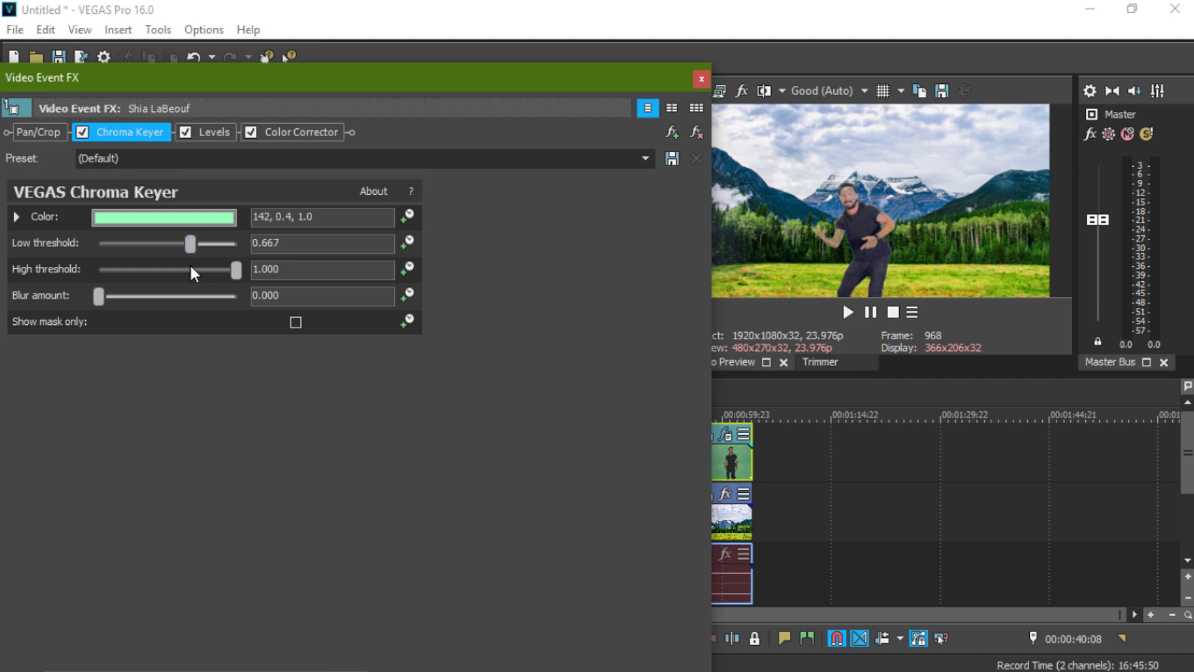
click(295, 323)
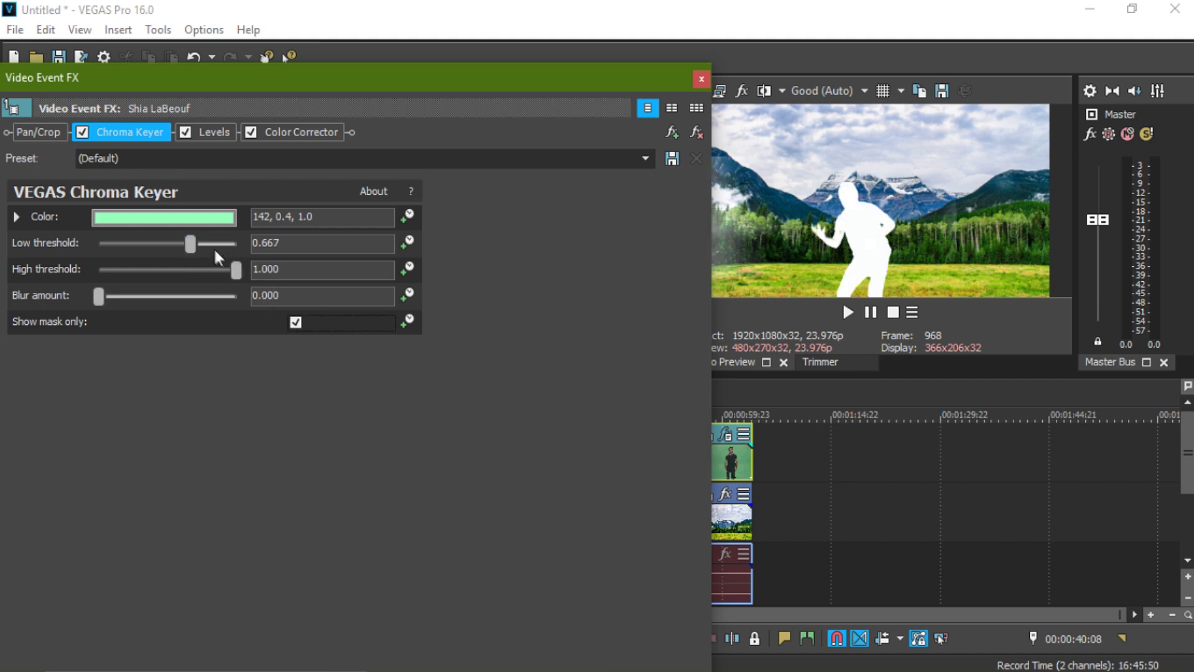
drag(192, 244, 266, 281)
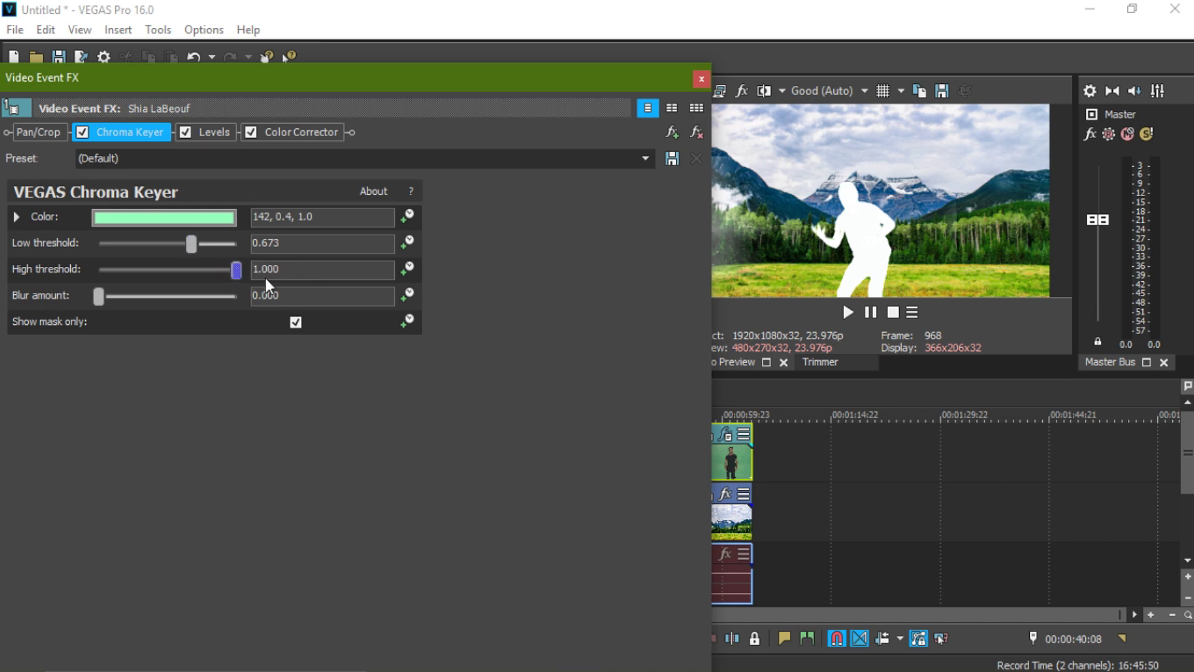
click(189, 221)
click(150, 242)
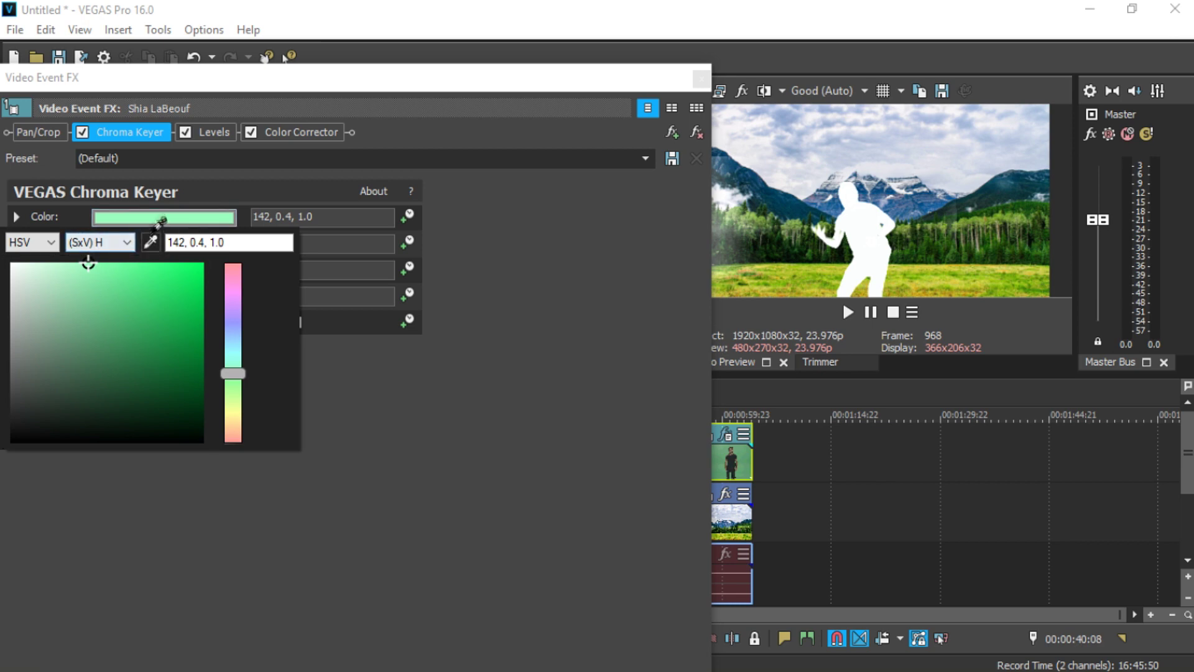
click(79, 139)
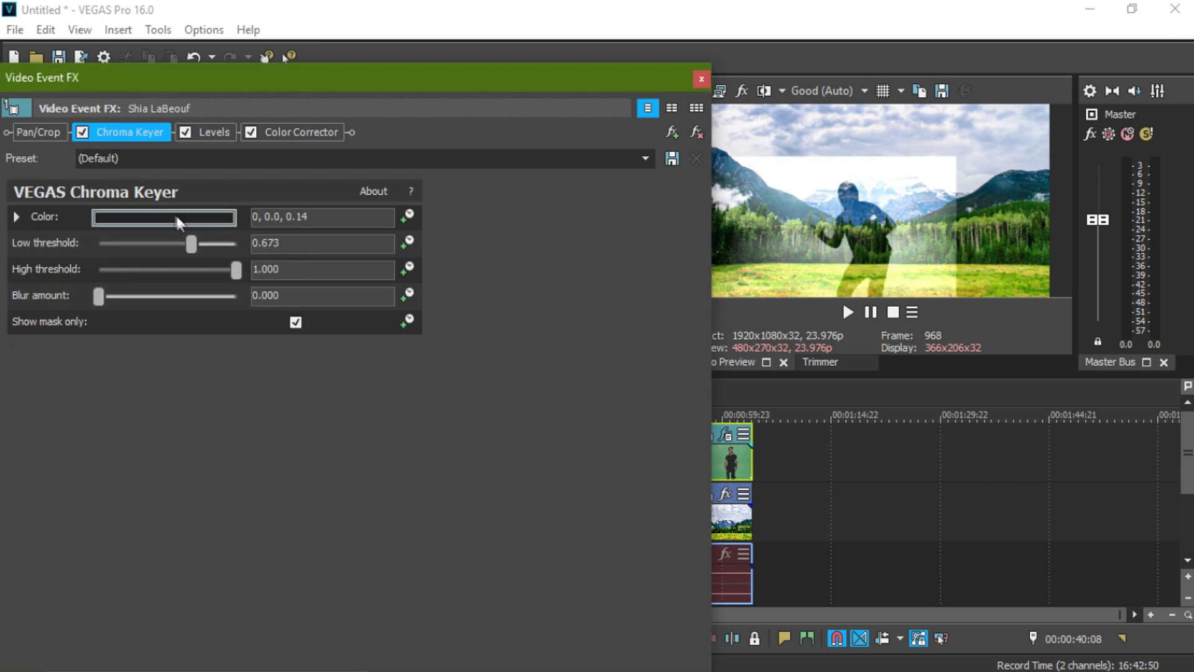
click(177, 219)
click(151, 242)
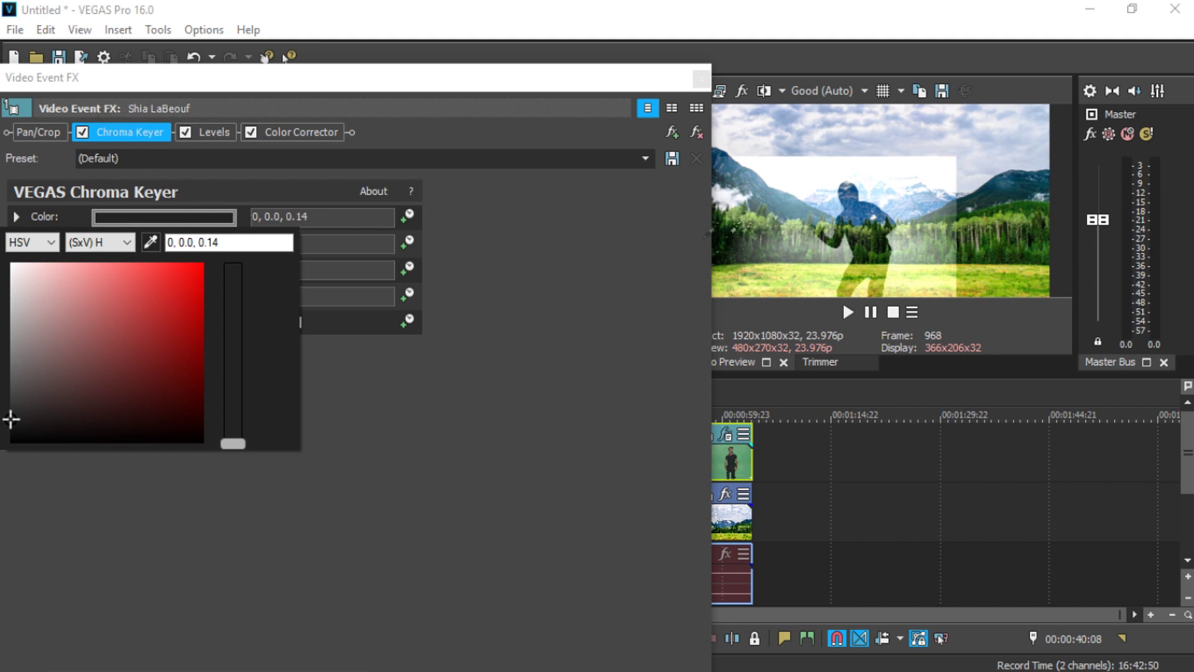
click(147, 222)
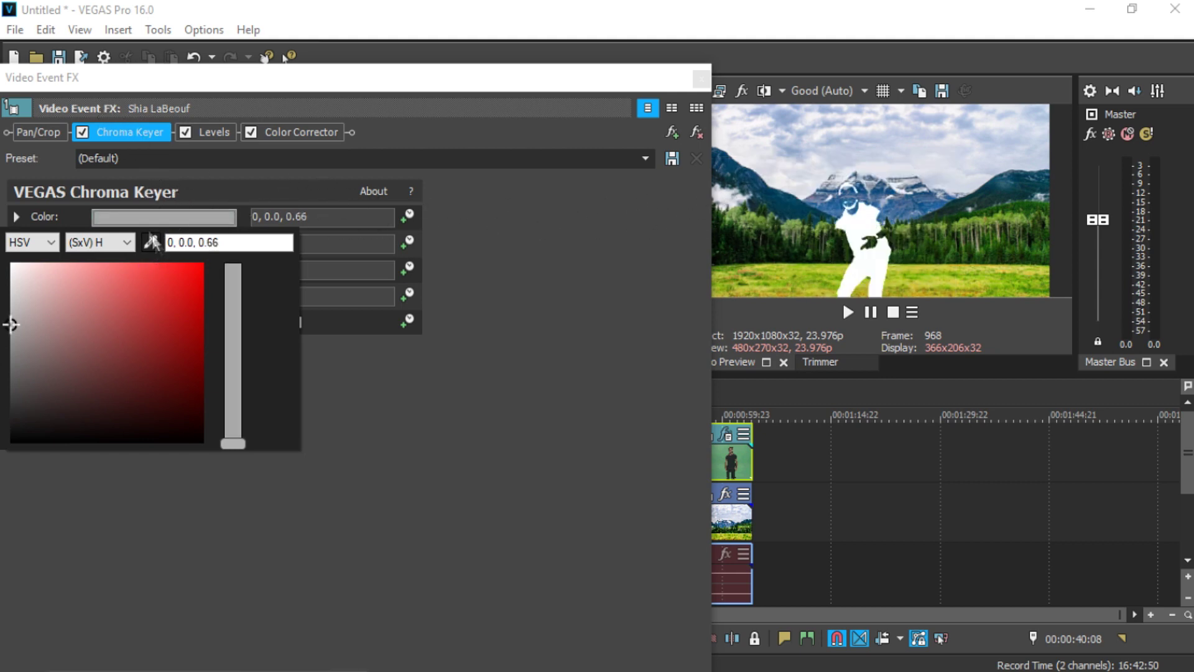
Step: Turn the Chroma Keyer off, sample the green backdrop as key color 141, 0.44, 1.0, and turn the effect back on
click(83, 133)
click(83, 133)
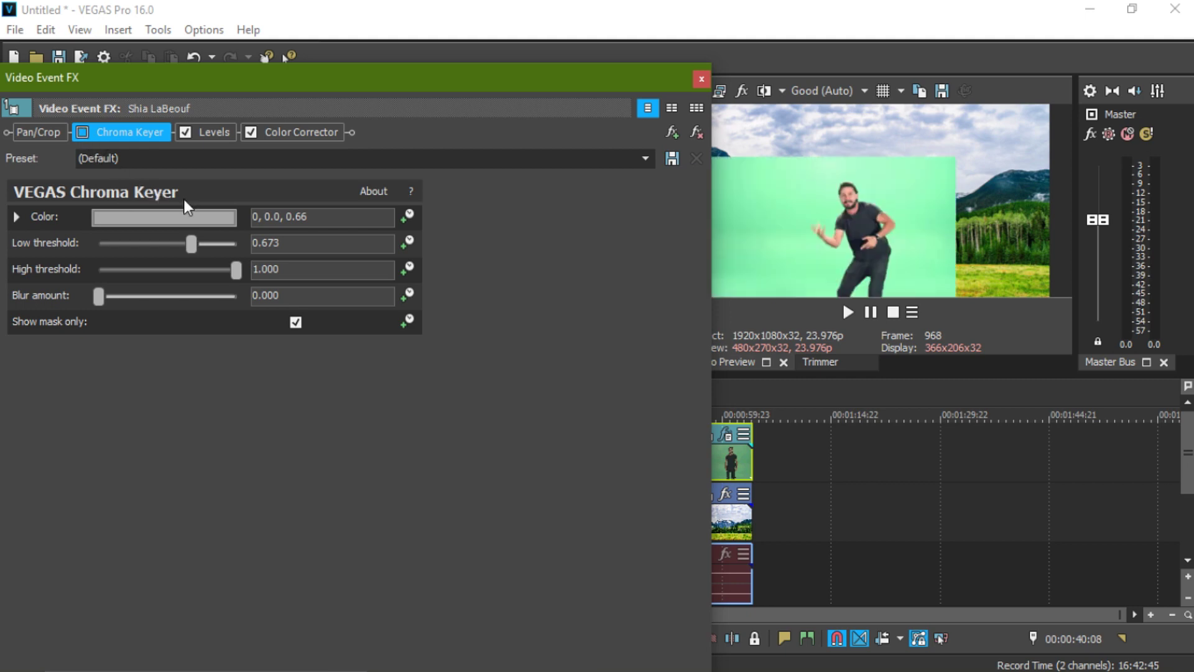
click(157, 218)
click(150, 242)
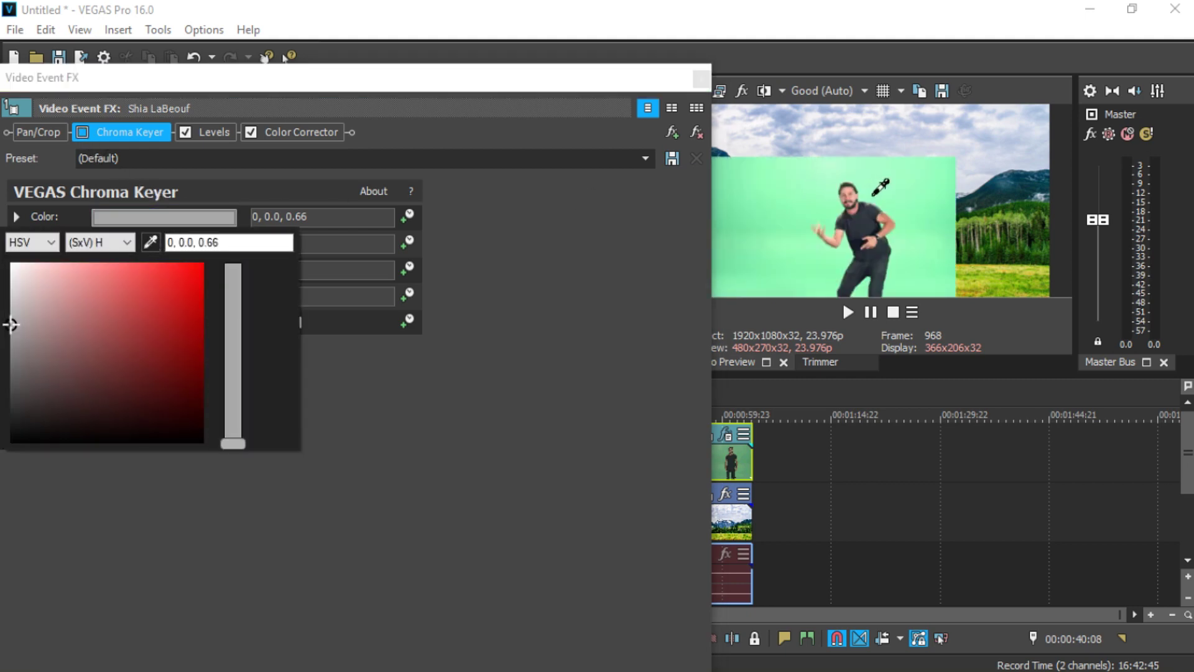
click(821, 209)
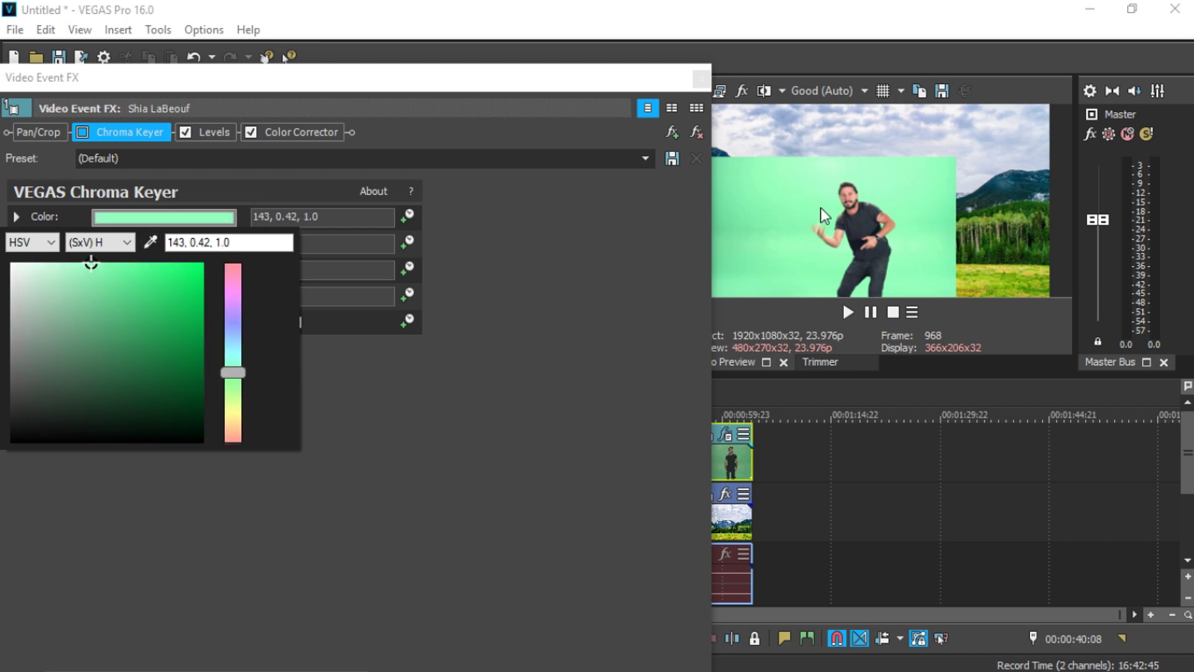
click(151, 242)
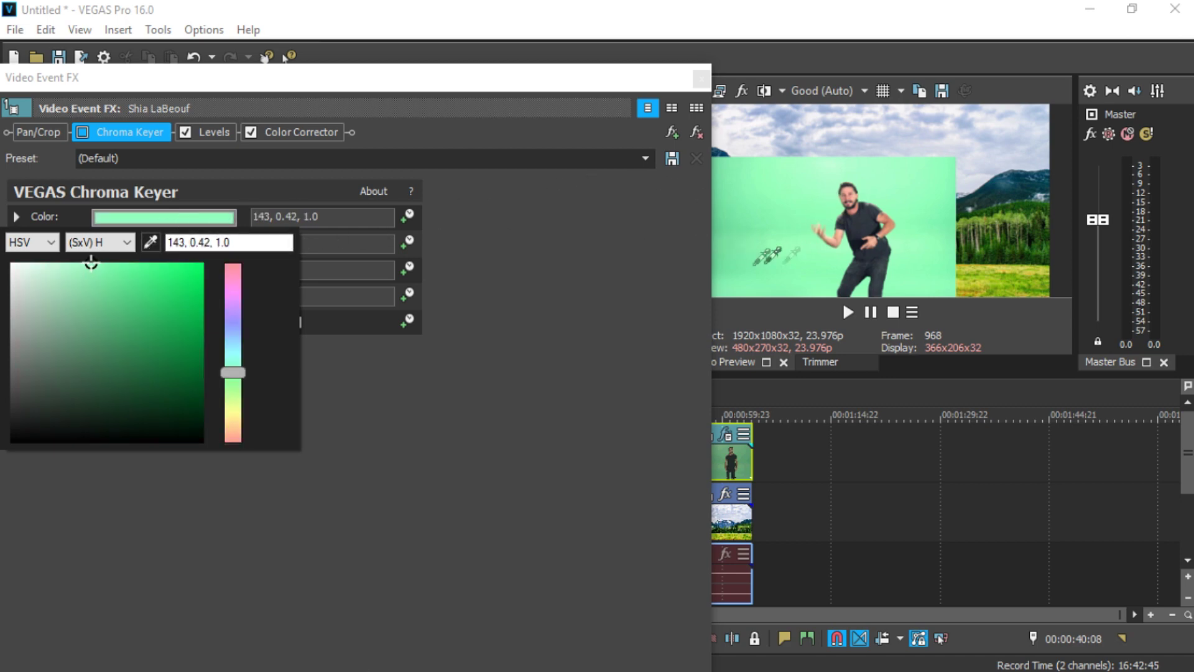
click(819, 263)
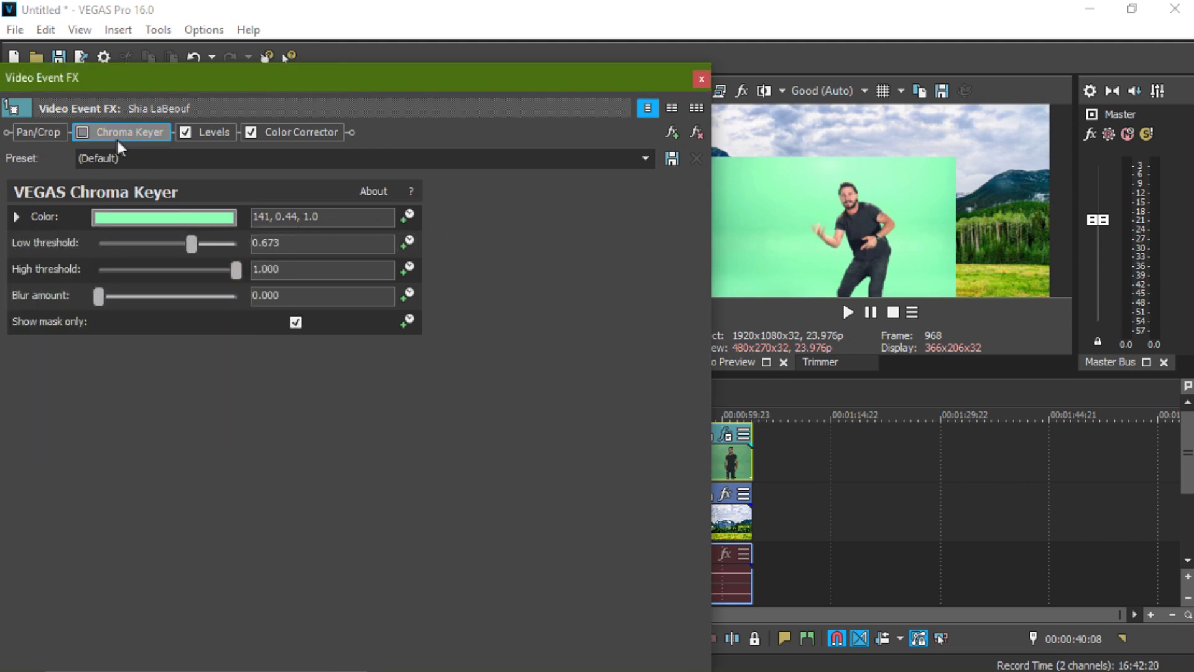
click(81, 133)
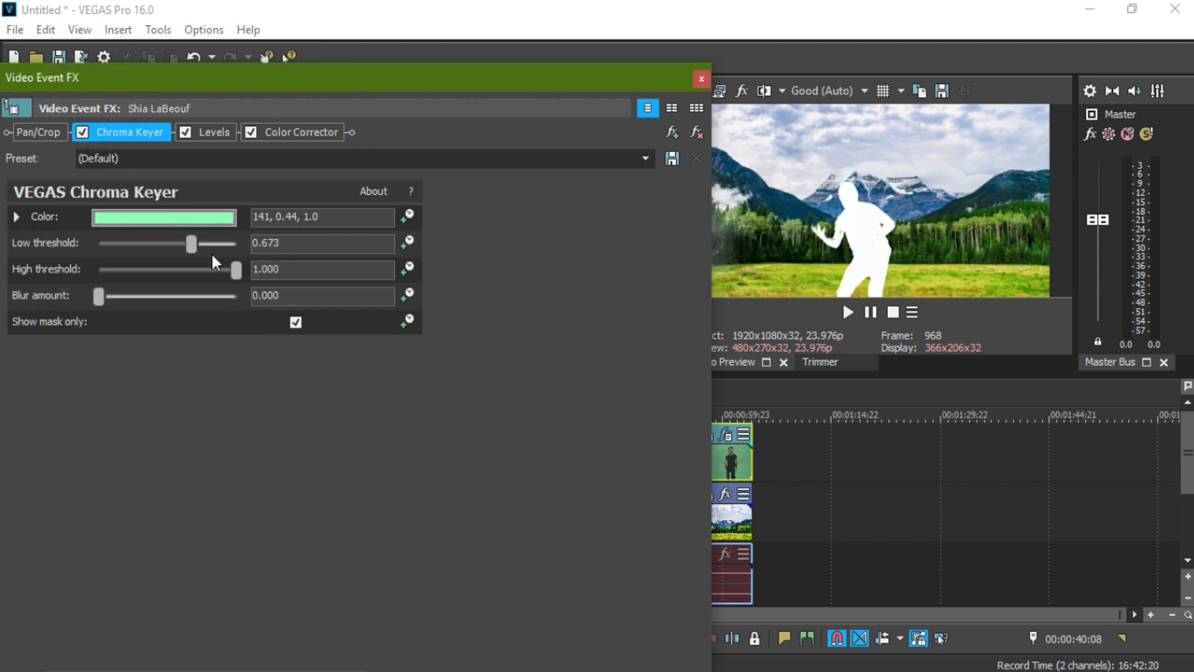
Step: Set the Chroma Keyer's low threshold to 0.755 and high threshold to 0.762 while viewing the mask
drag(194, 244, 230, 270)
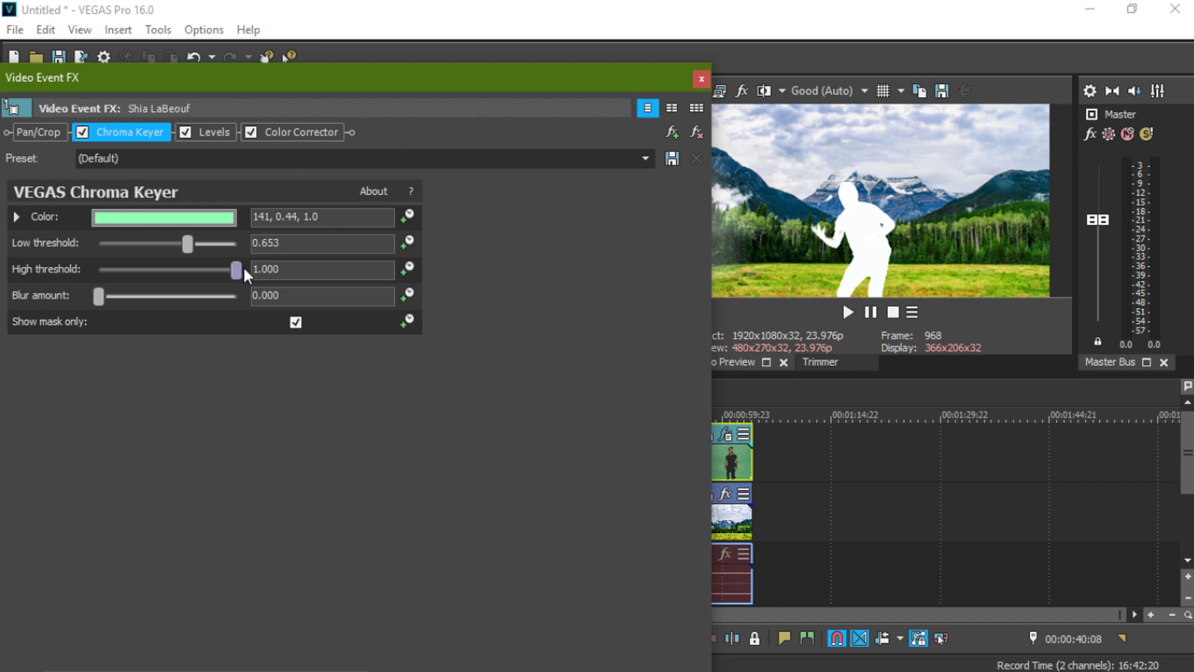
drag(240, 265, 323, 292)
drag(231, 268, 200, 276)
drag(208, 274, 193, 248)
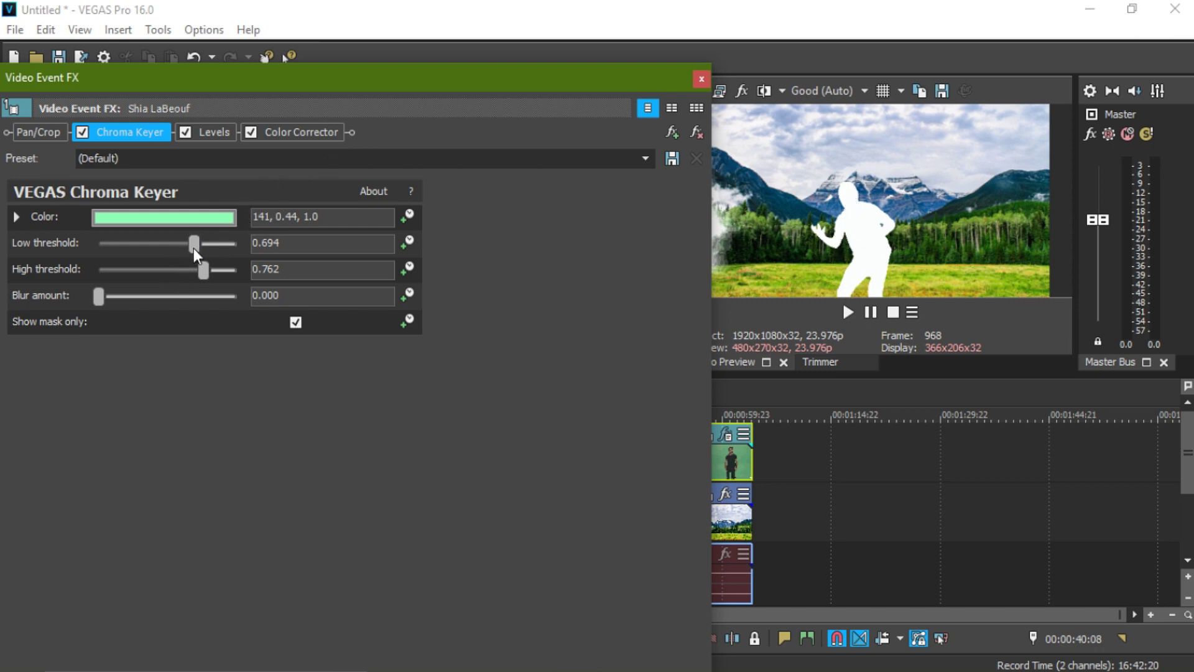
drag(194, 248, 201, 251)
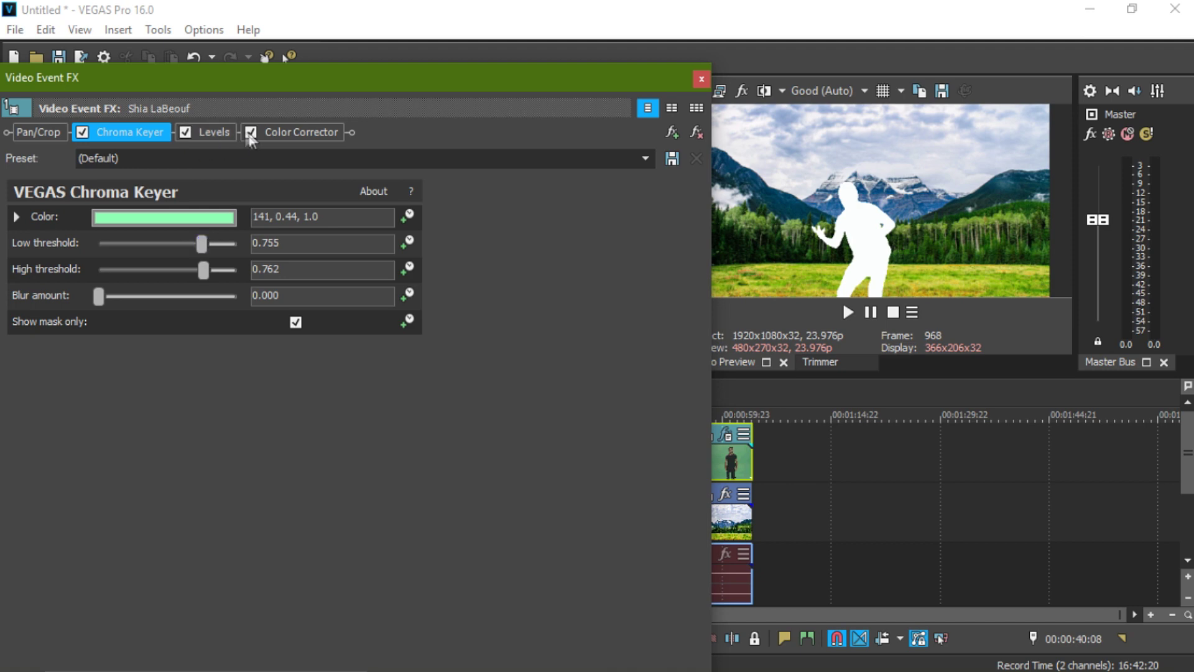
Step: Switch between the mask and the keyed clip to compare them, leaving the mask view off
click(91, 136)
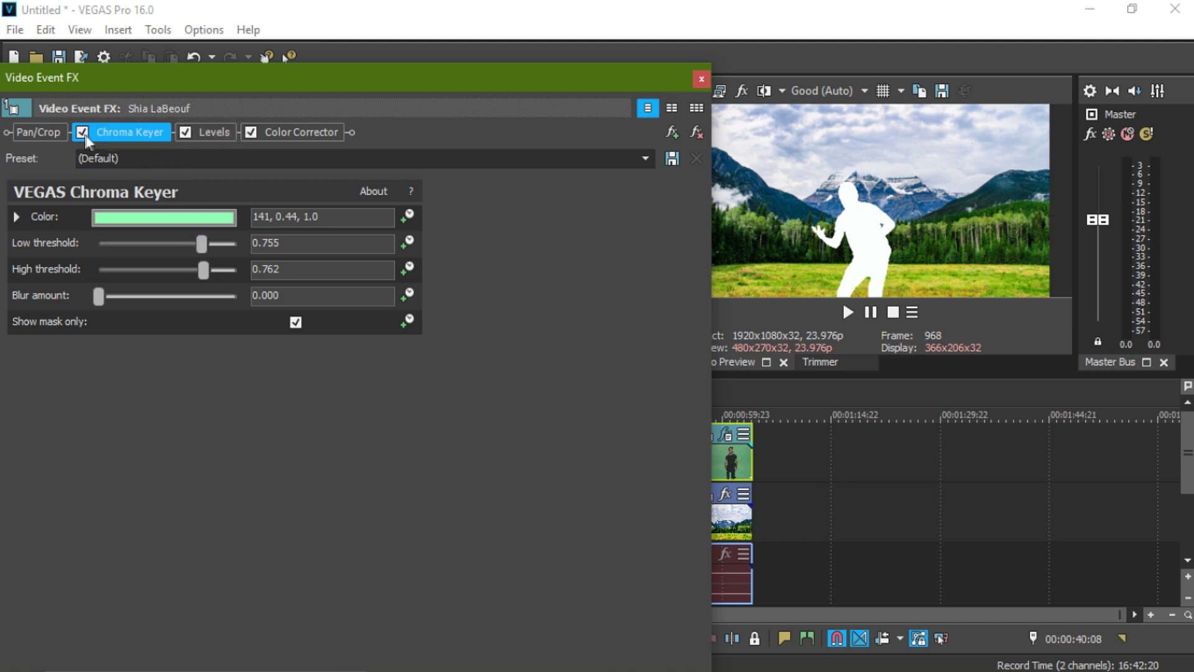
click(296, 322)
click(295, 323)
click(295, 322)
click(295, 322)
click(295, 322)
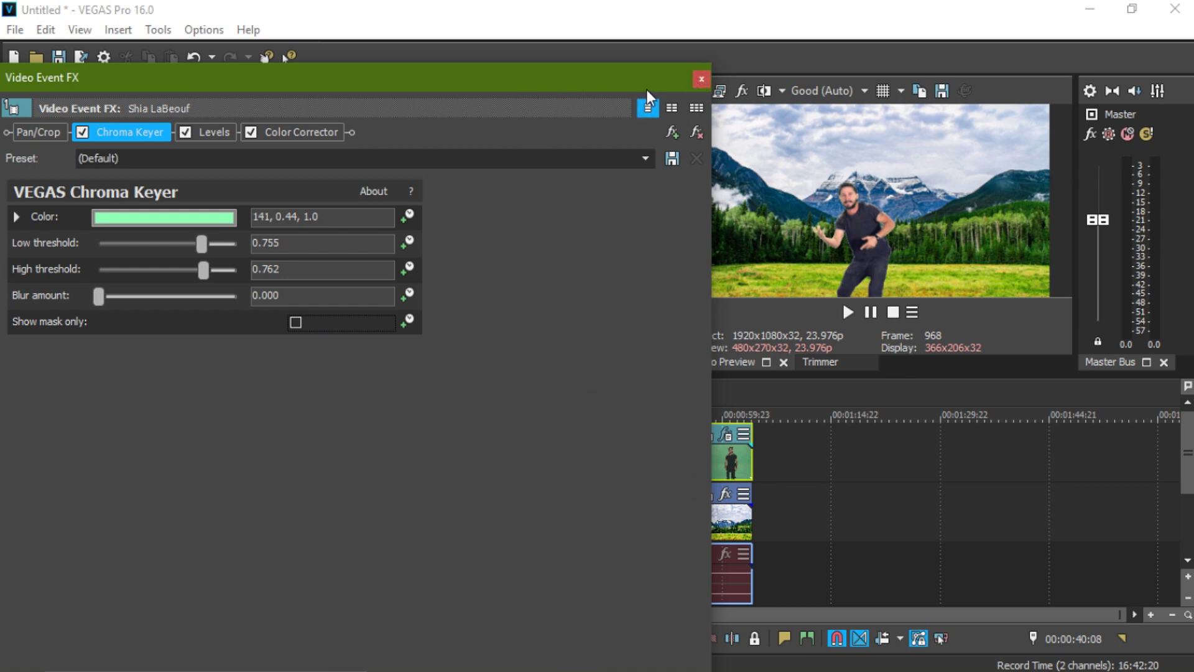
Step: Close the effect settings and play the keyed clip from 00:00:25:03 to about 32 seconds to check the key
click(701, 80)
click(469, 414)
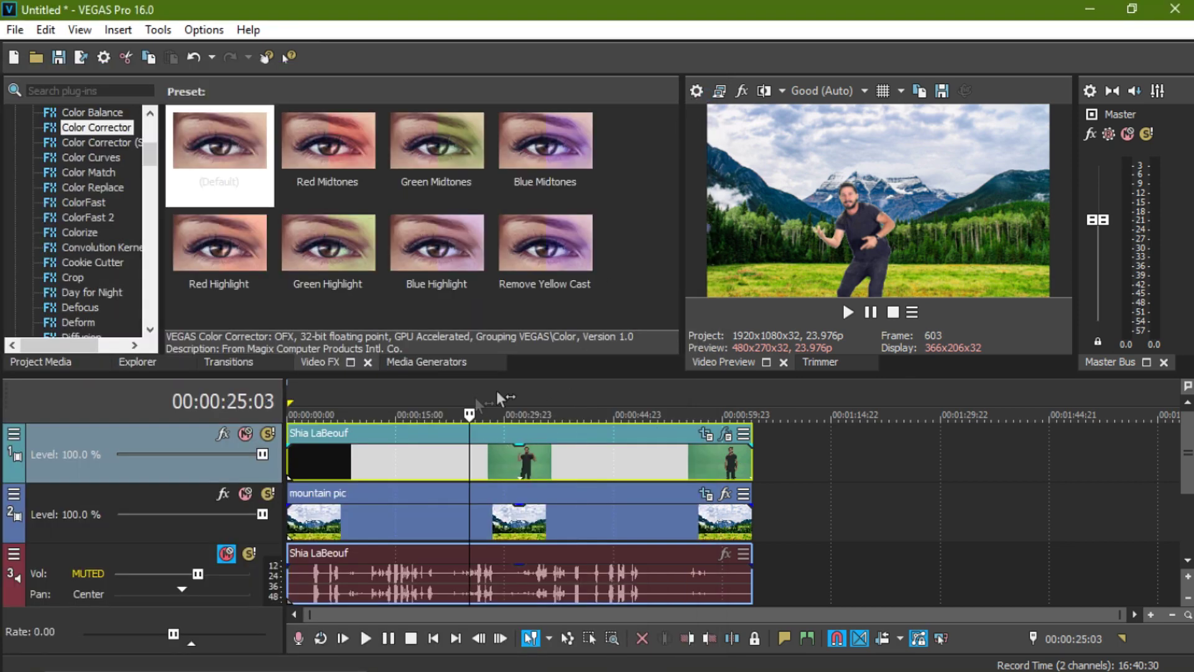
click(852, 311)
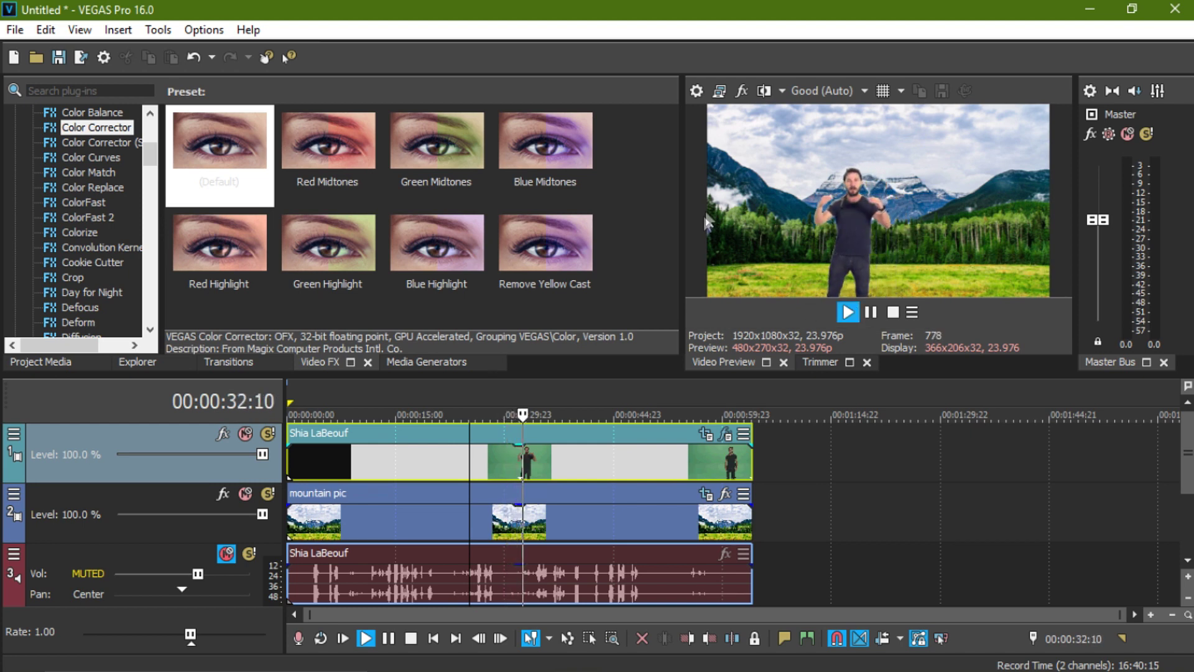
click(870, 311)
click(522, 467)
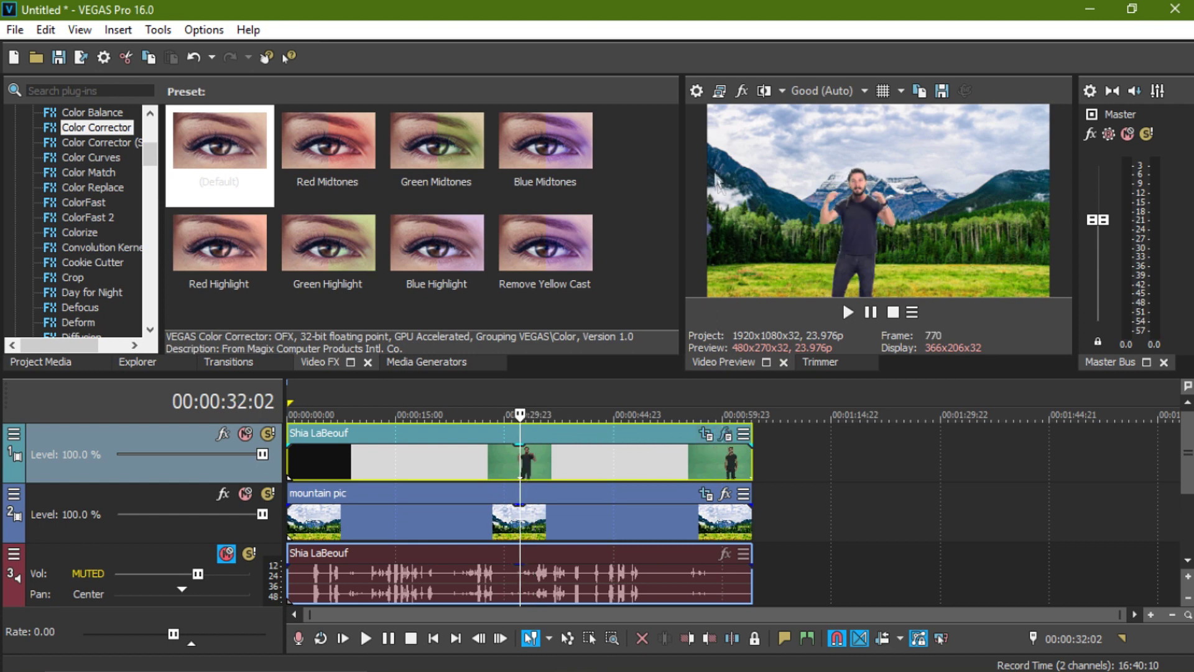
Step: Reopen the Shia LaBeouf clip's effects and move the Chroma Keyer to the end of the chain, after Levels and Color Corrector
click(706, 433)
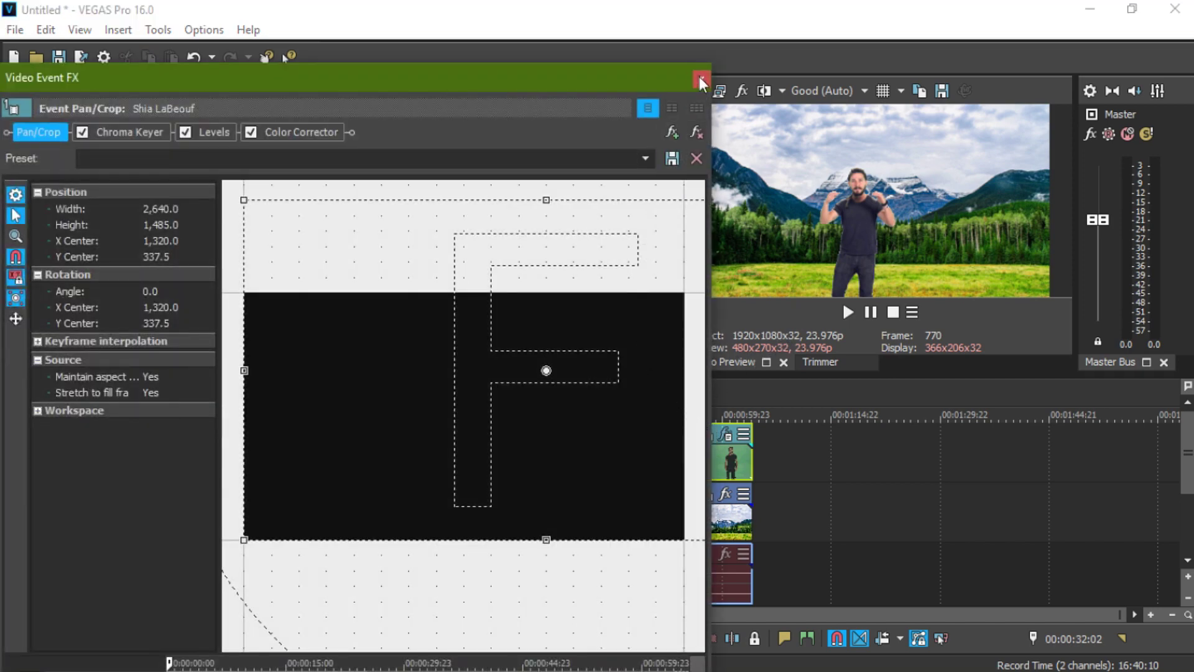
click(701, 77)
click(726, 433)
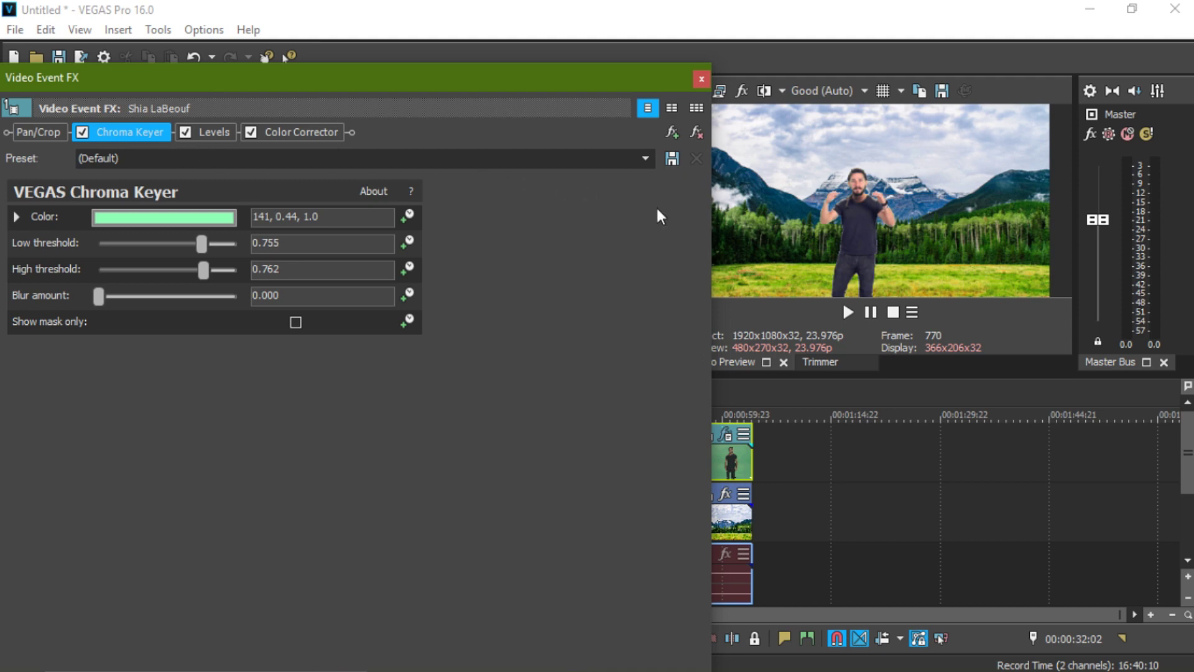
click(202, 135)
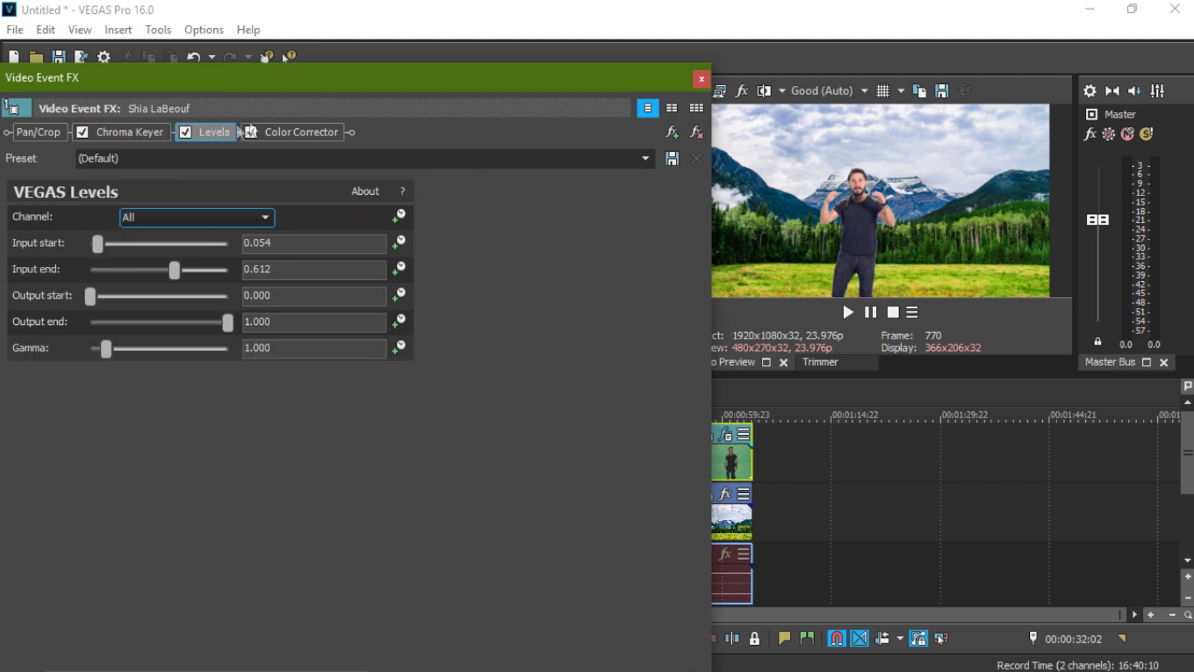
click(282, 128)
click(204, 128)
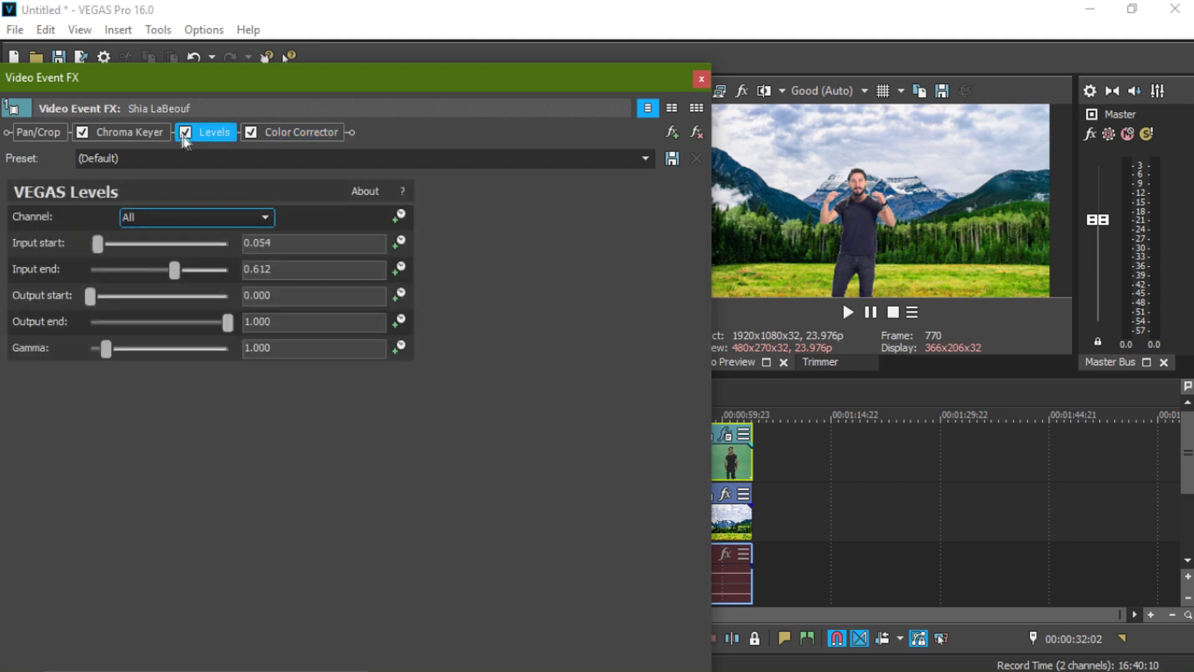
click(146, 136)
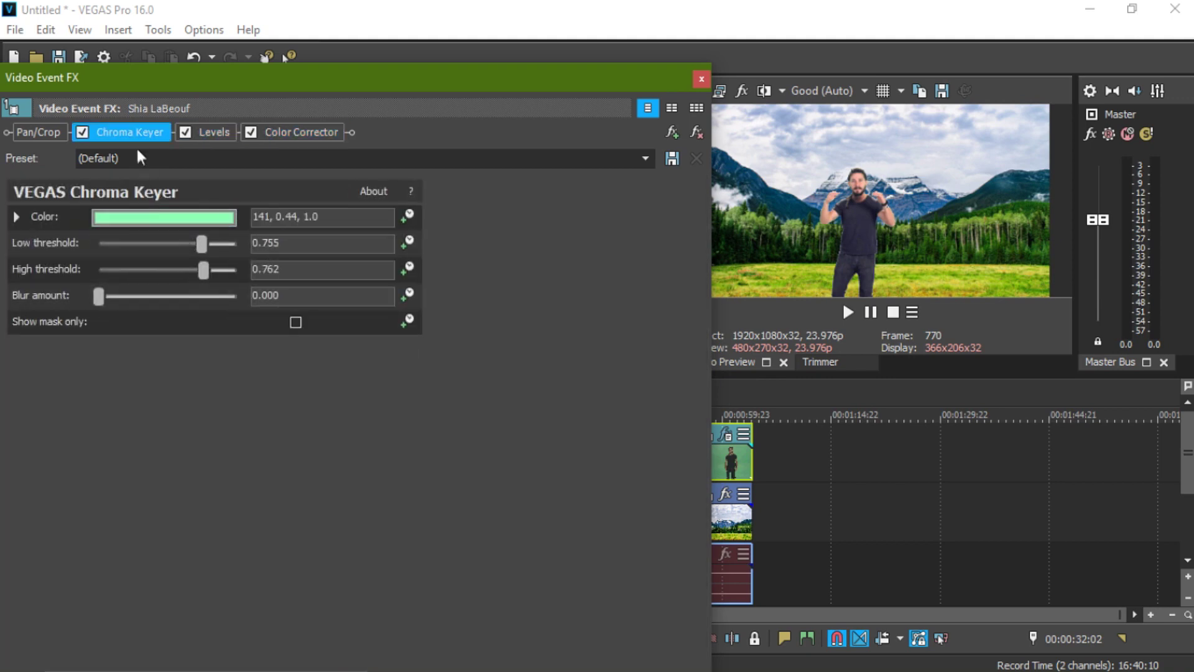
drag(136, 132, 374, 133)
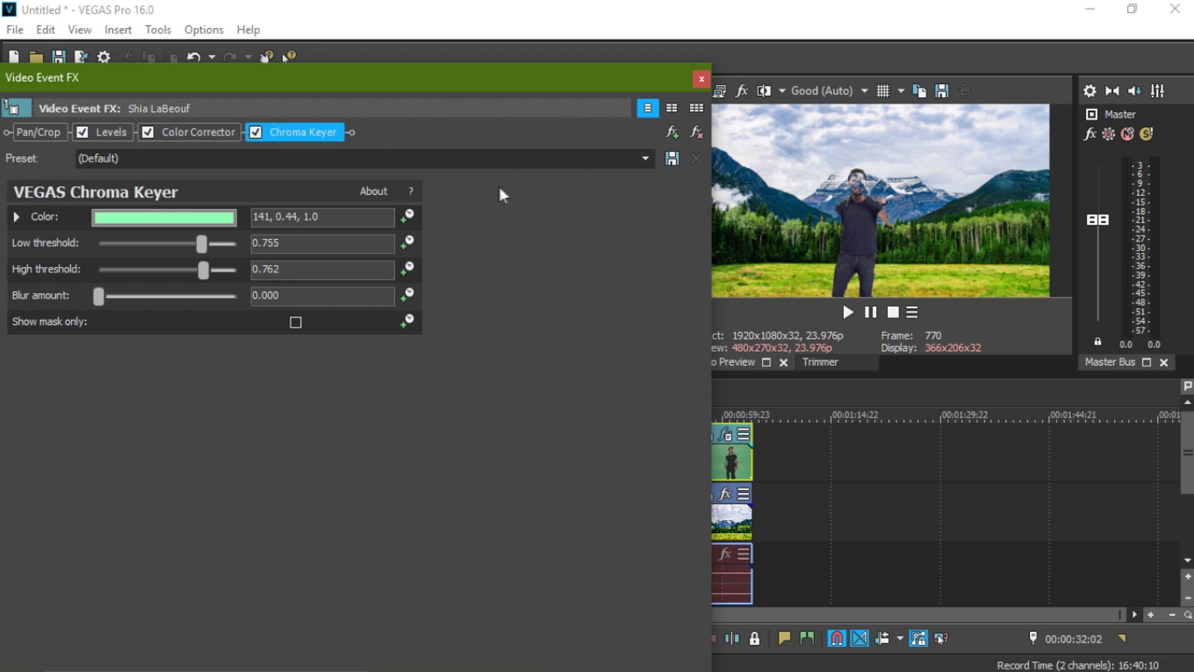
drag(523, 89, 533, 60)
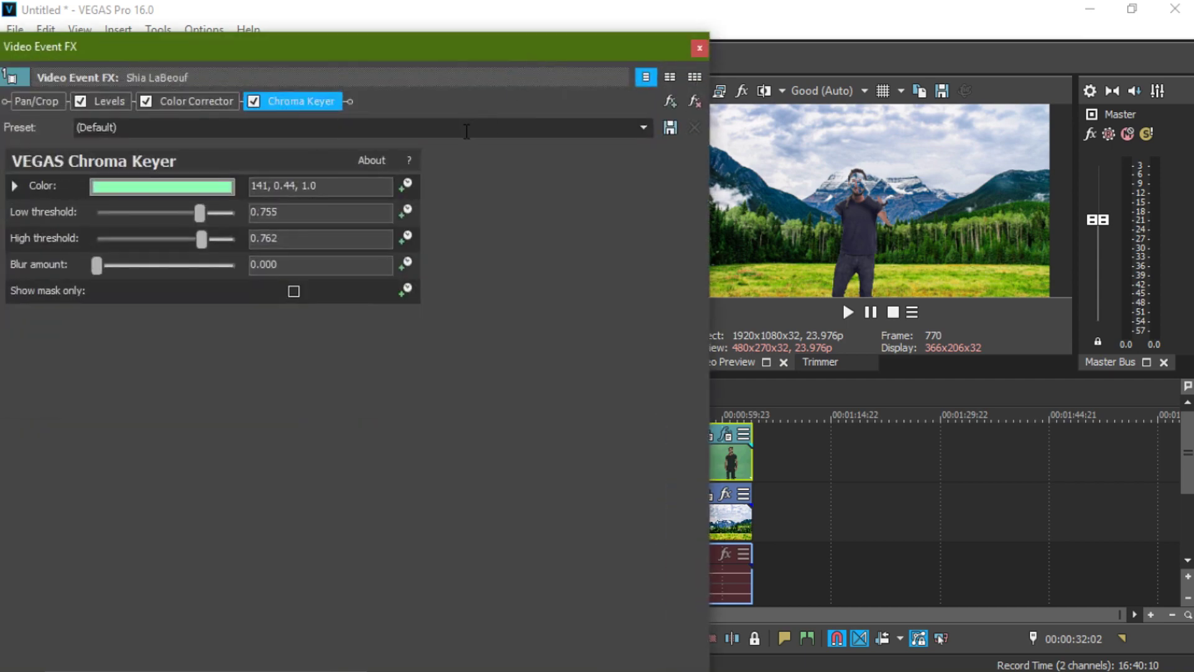
drag(322, 48, 327, 91)
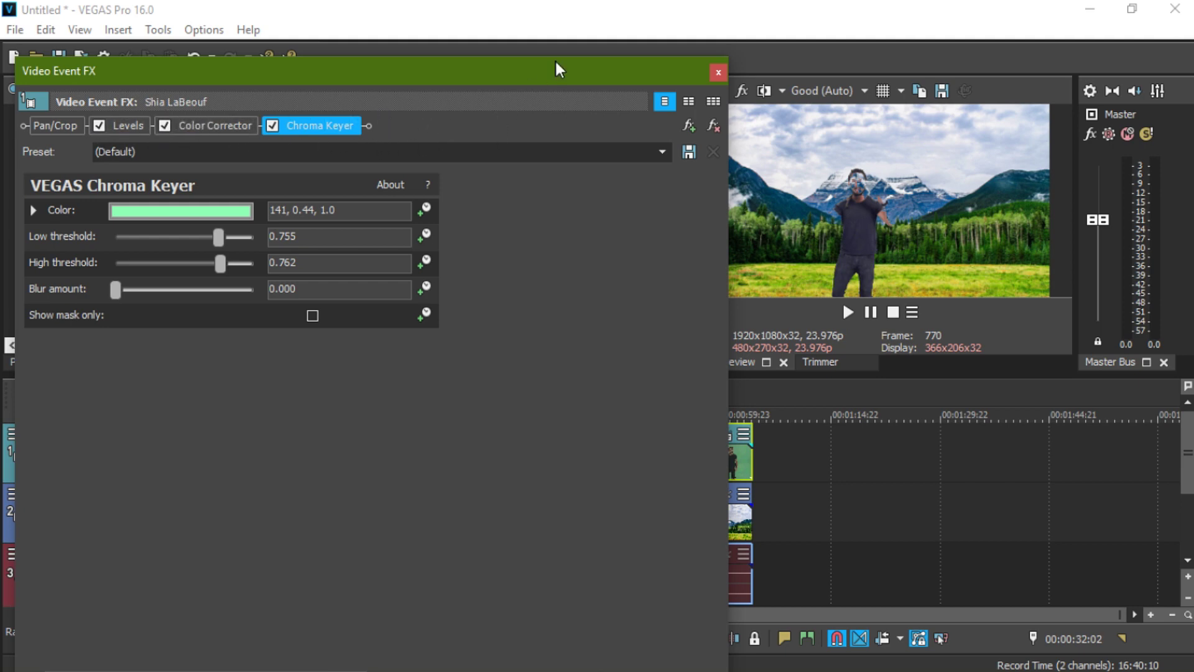
drag(556, 68, 529, 54)
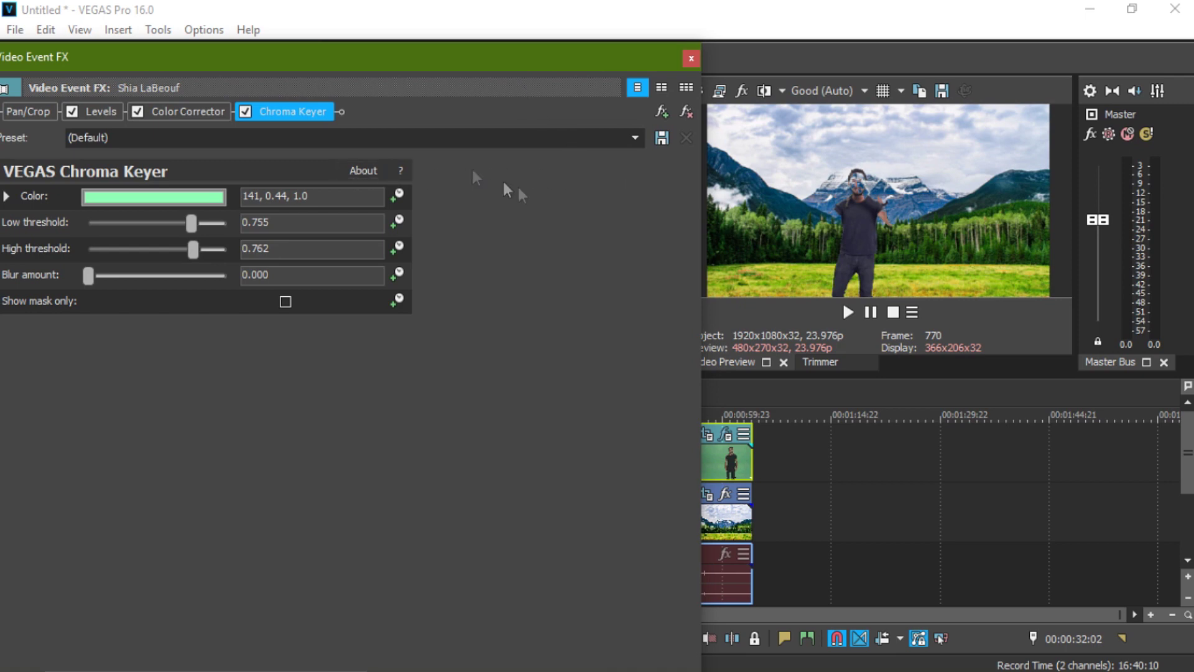
Step: Turn the Chroma Keyer off, sample the brightened green backdrop as key color 142, 0.44, 0.98, and turn the effect back on
click(245, 112)
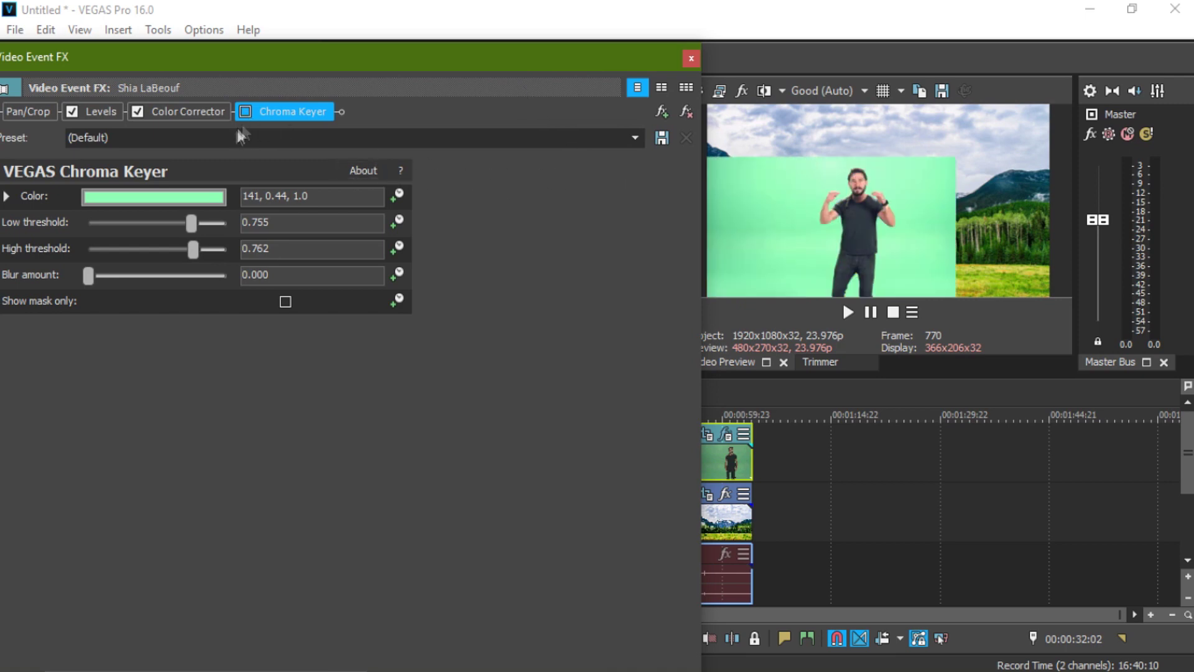
click(133, 197)
click(150, 221)
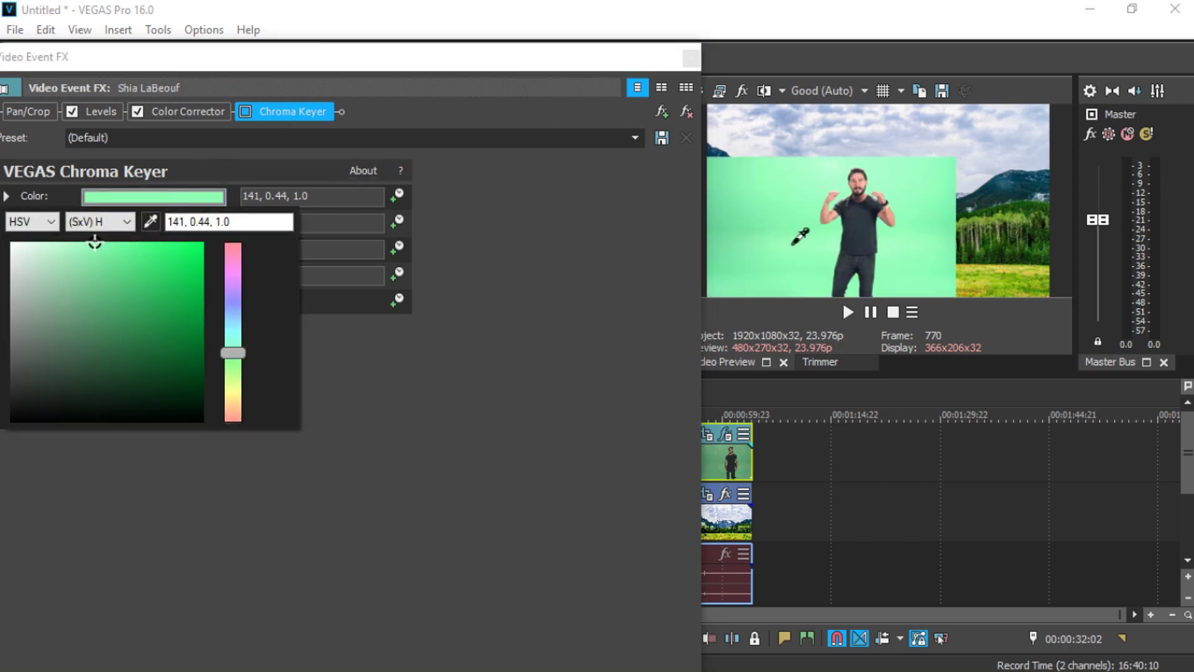
click(811, 210)
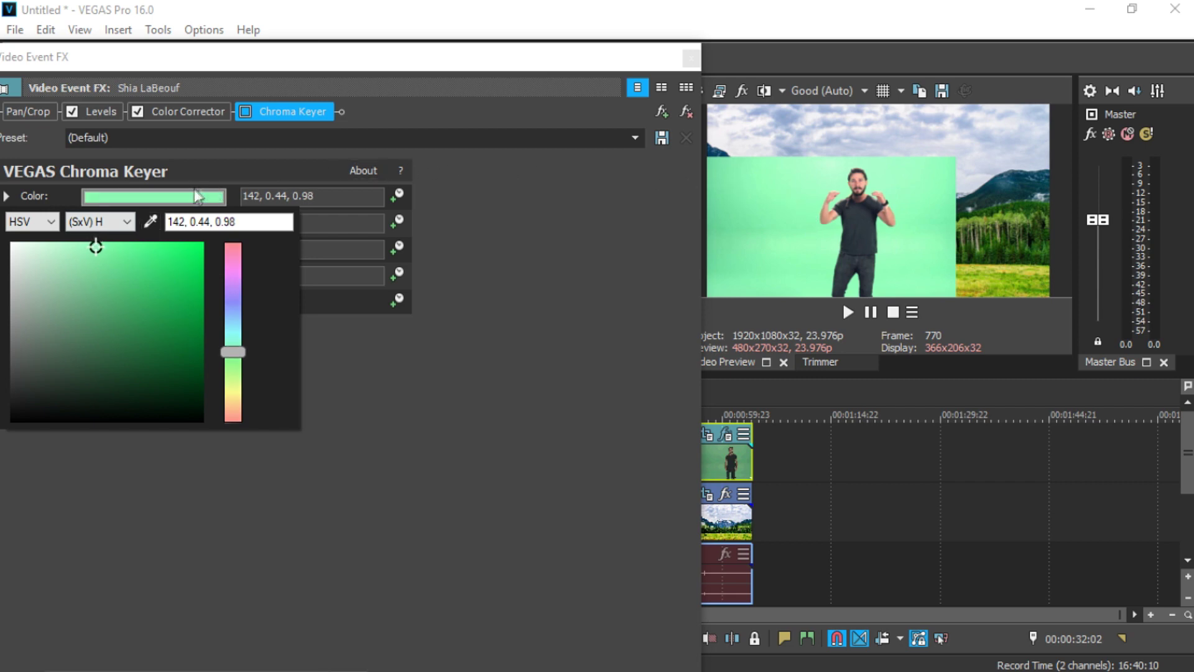
click(319, 176)
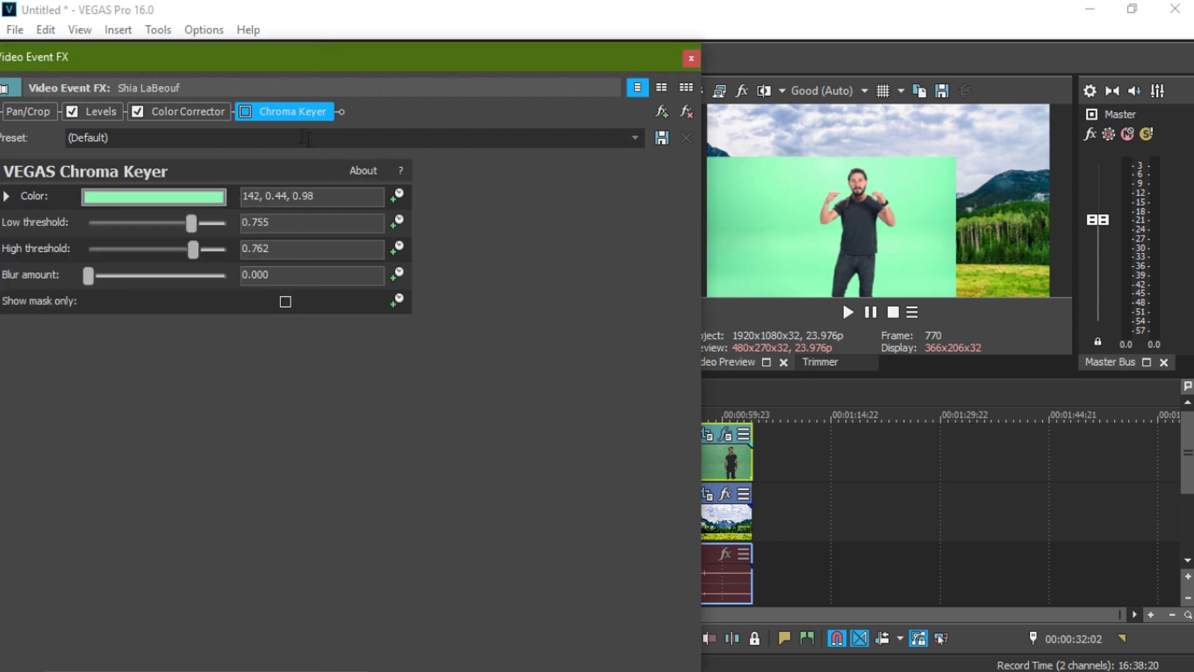
click(249, 110)
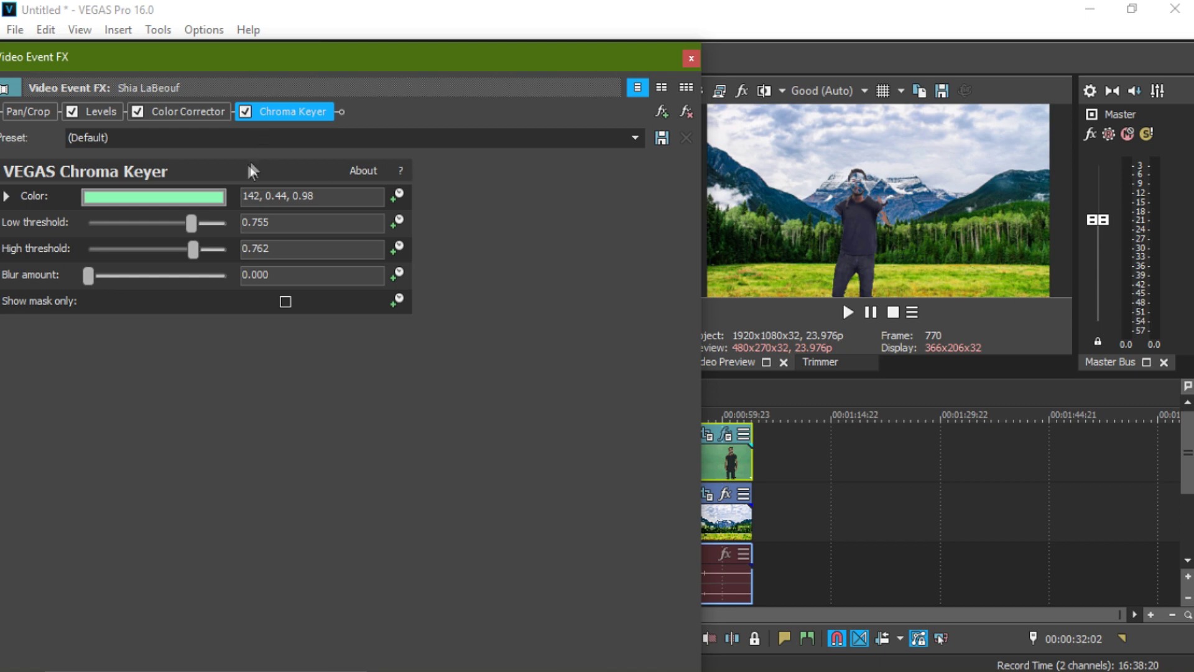
Step: Reset the low threshold to 0.000 and the high threshold to 1.000, and show only the mask
drag(204, 224, 244, 248)
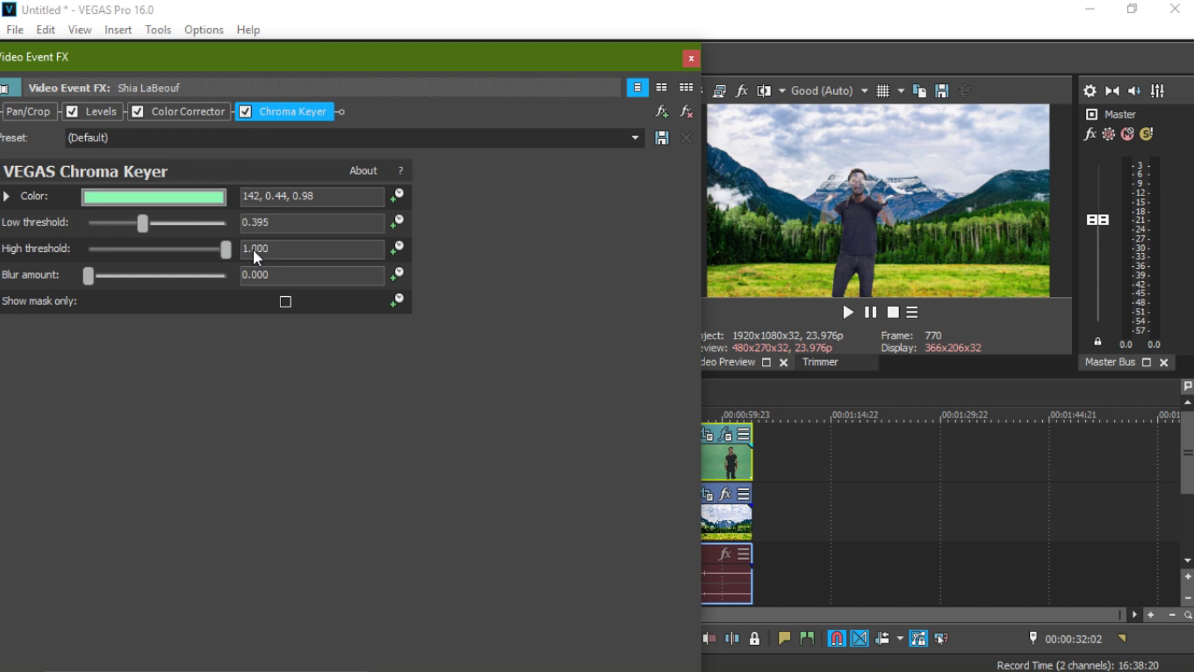
drag(143, 224, 78, 230)
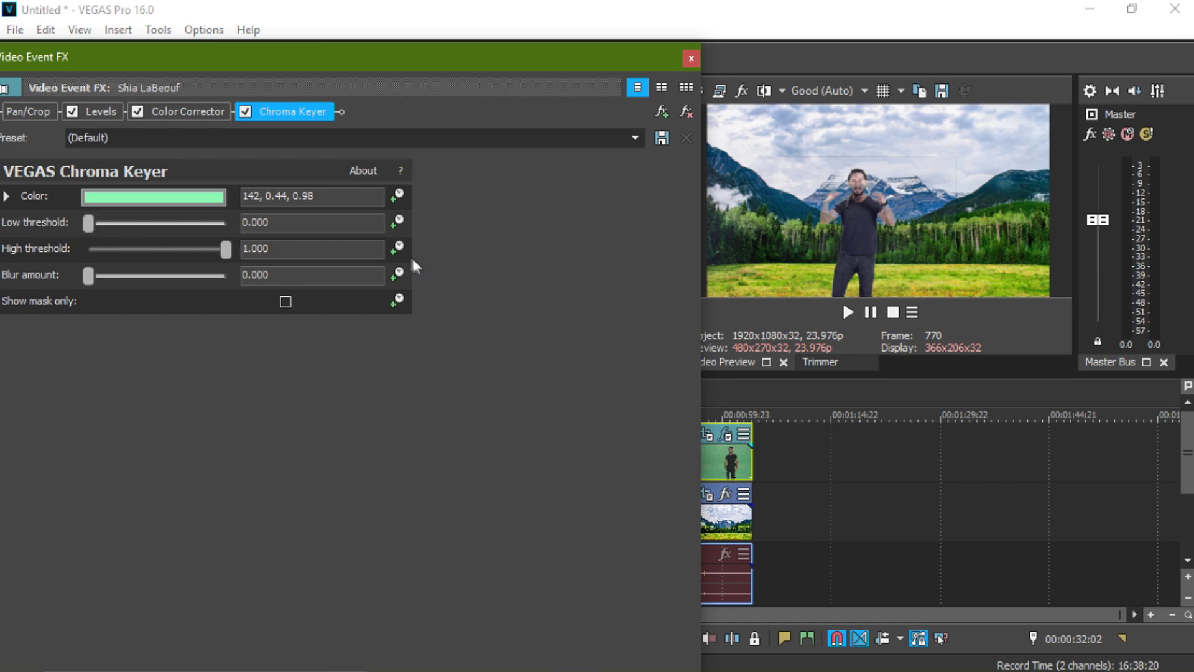
click(285, 302)
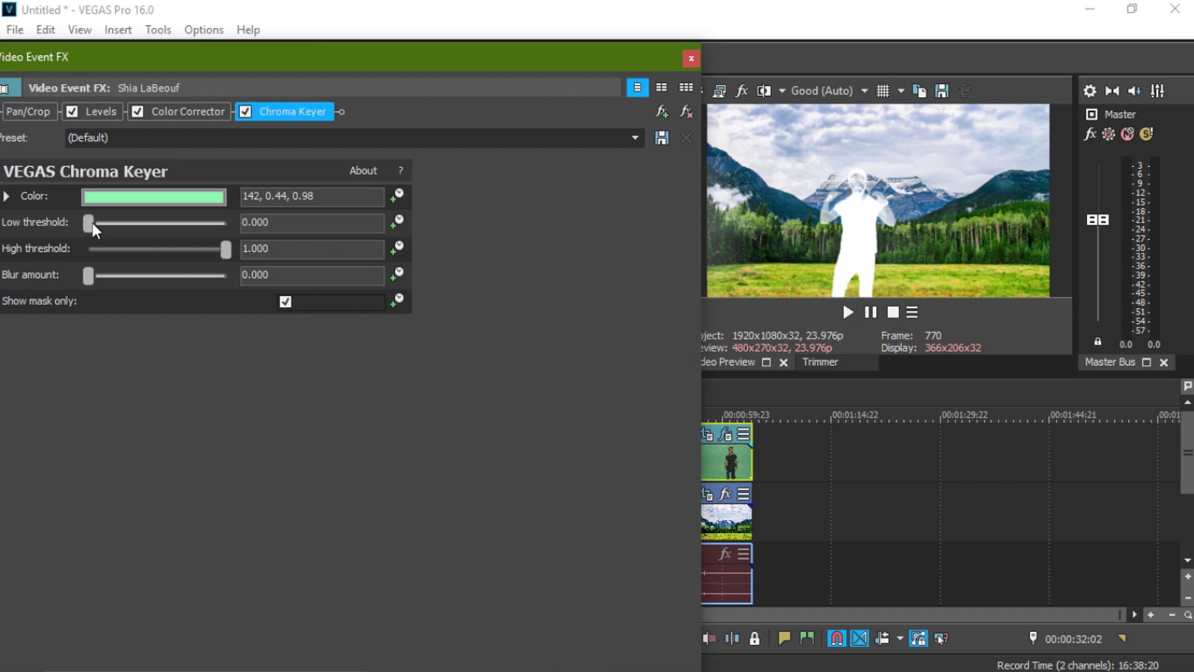
Step: Lower the high threshold to 0.551 and raise the low threshold to 0.476 to clean up the mask
drag(225, 249, 161, 254)
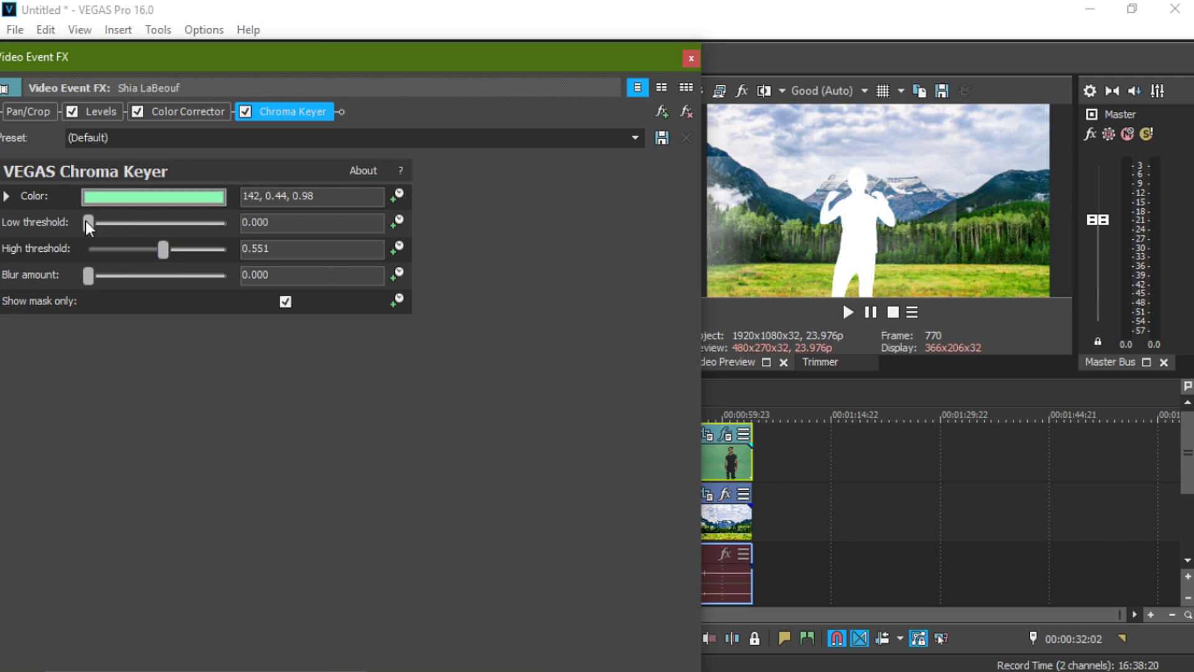
drag(84, 222, 148, 234)
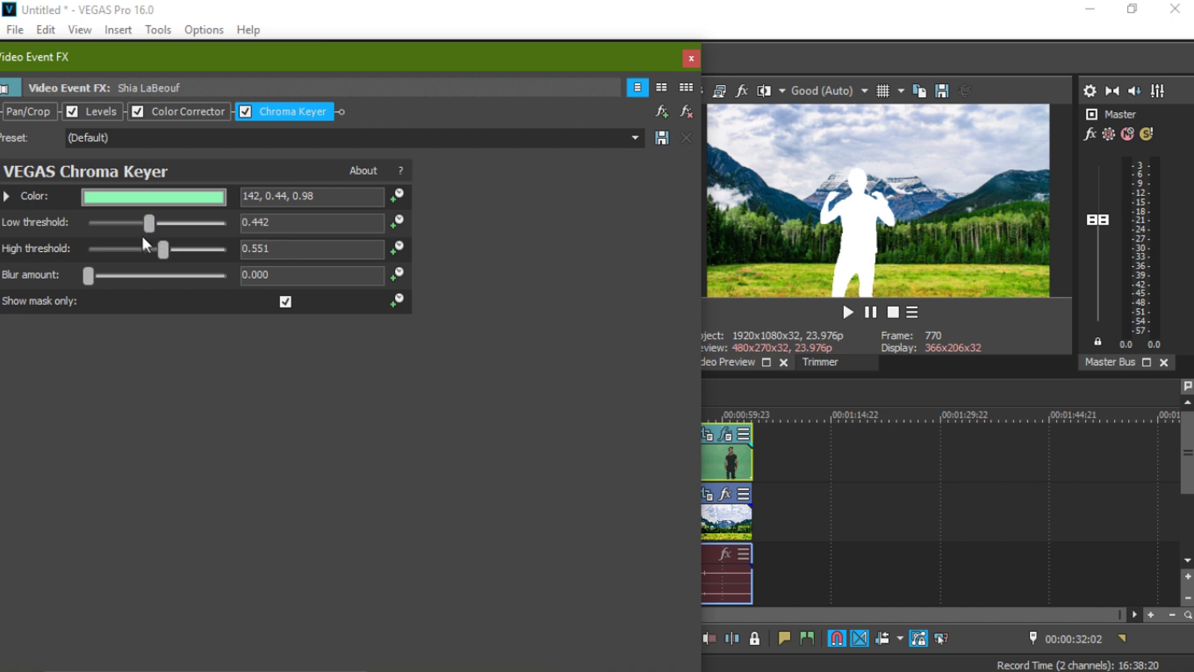
mouse_move(145, 225)
mouse_down()
mouse_move(169, 231)
mouse_move(130, 236)
mouse_move(170, 237)
mouse_move(151, 240)
mouse_up()
Step: Play the mask up to about 45 seconds, pause, and lower the low threshold to 0.415
click(850, 312)
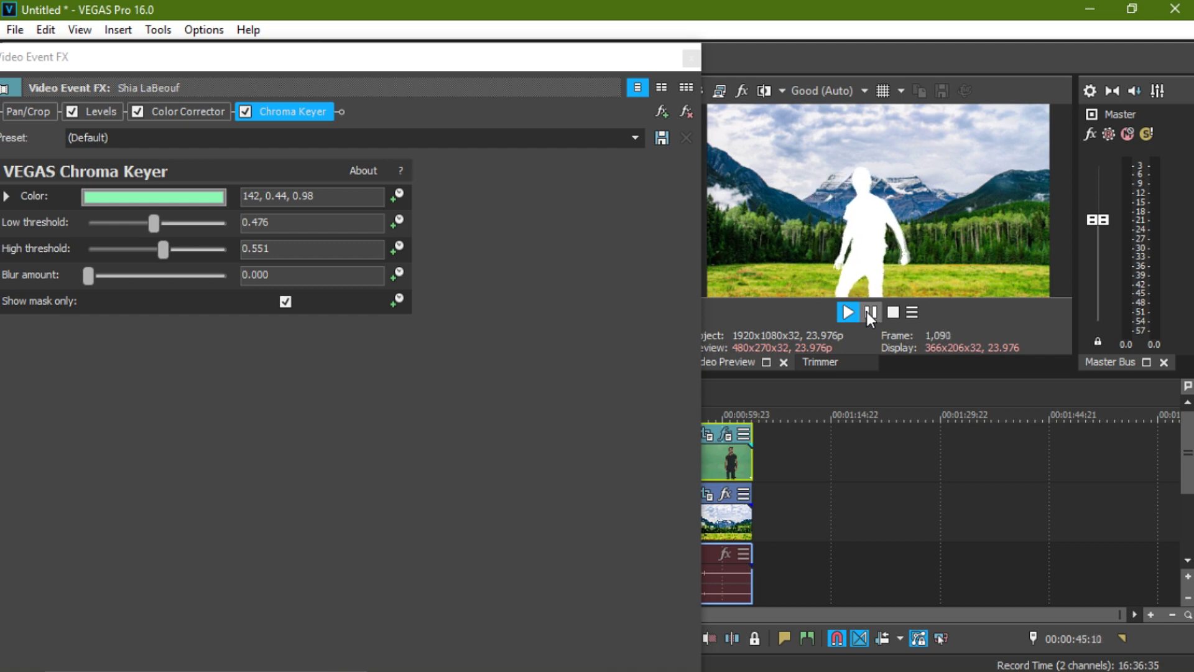
click(868, 312)
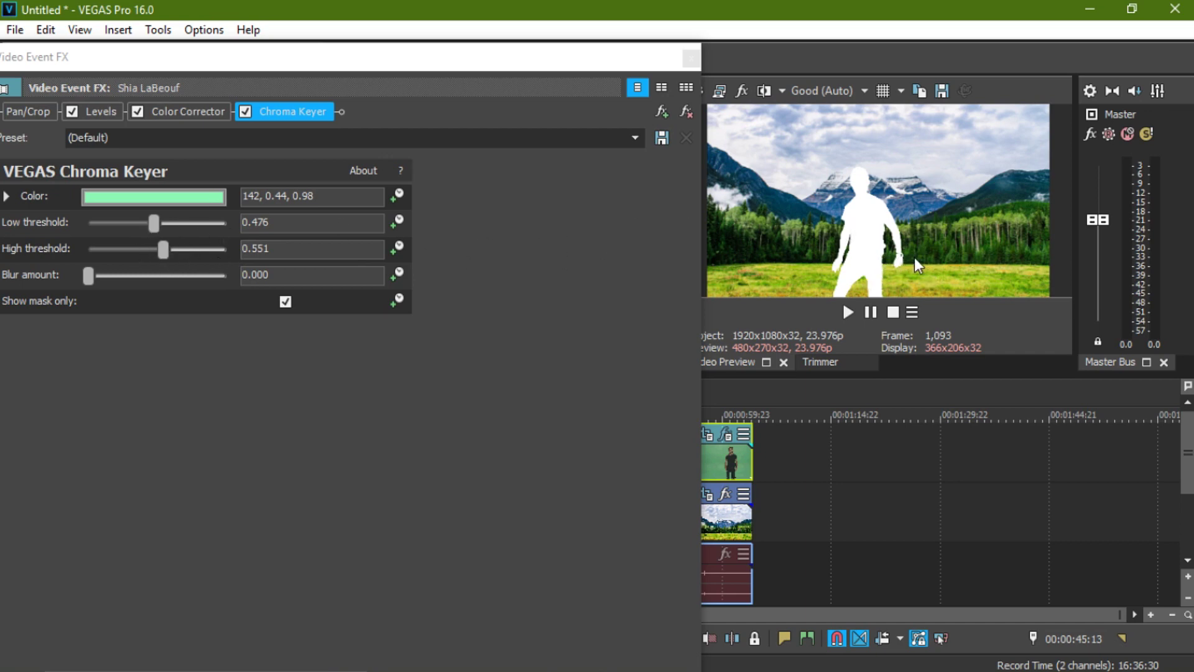
mouse_move(155, 226)
mouse_down()
mouse_move(122, 229)
mouse_move(139, 230)
mouse_up()
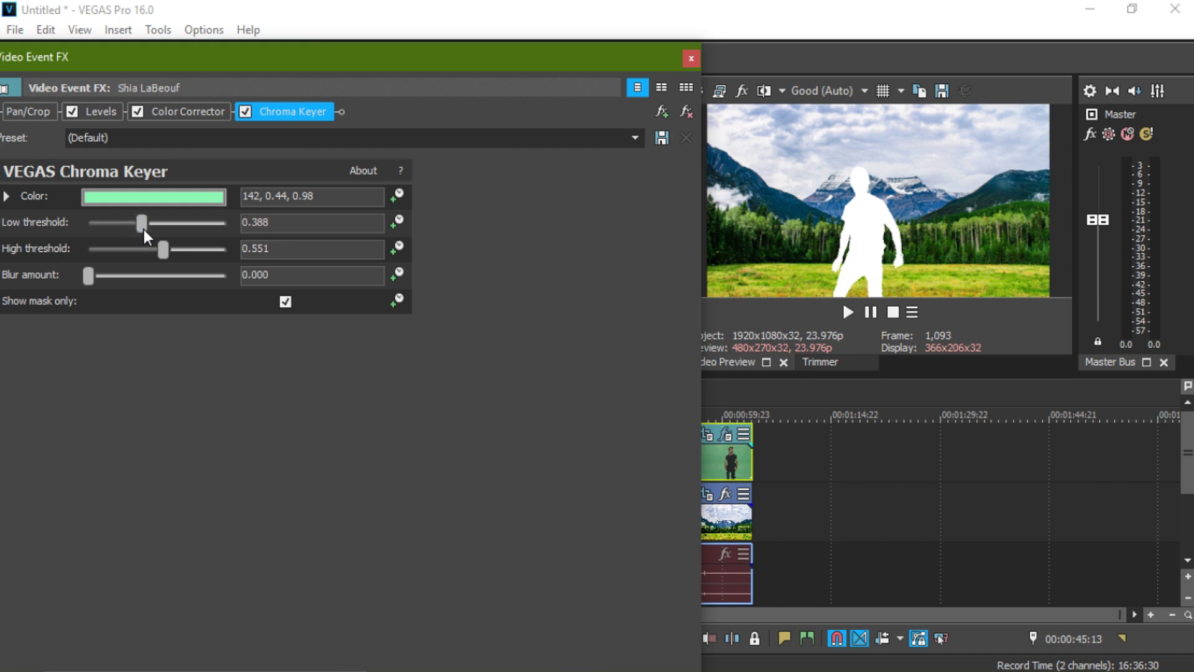
drag(143, 226, 146, 226)
Step: Close the effect settings and play the mask from 00:00:21:03 to about 35 seconds to check it
click(689, 58)
click(440, 414)
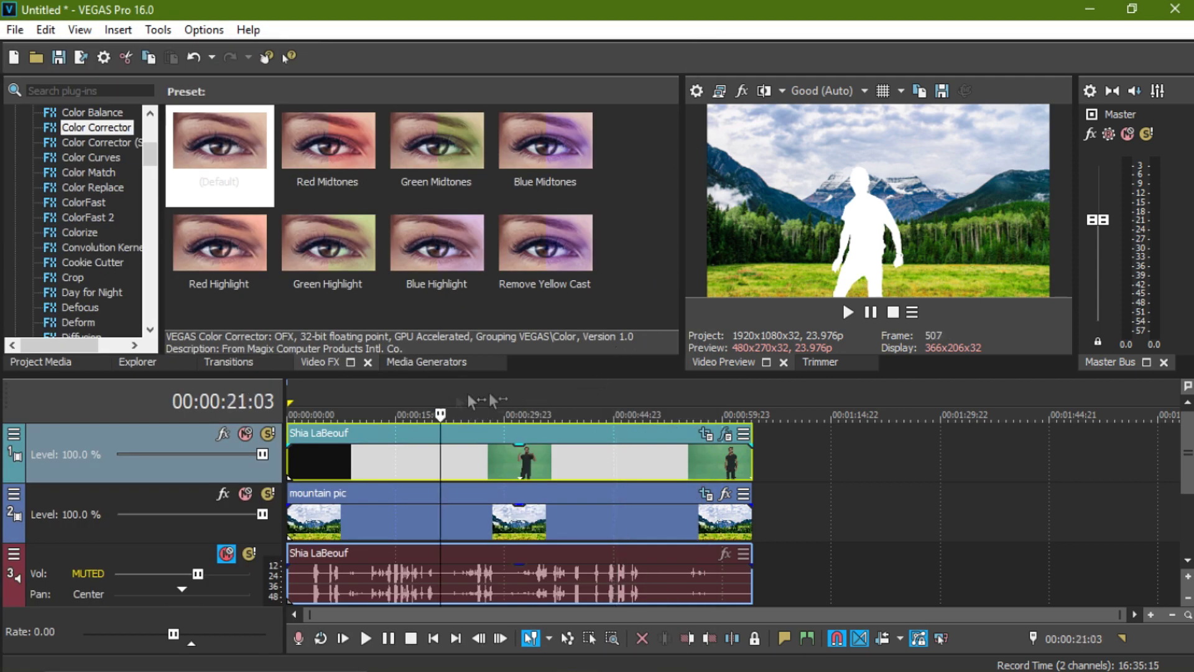
click(849, 312)
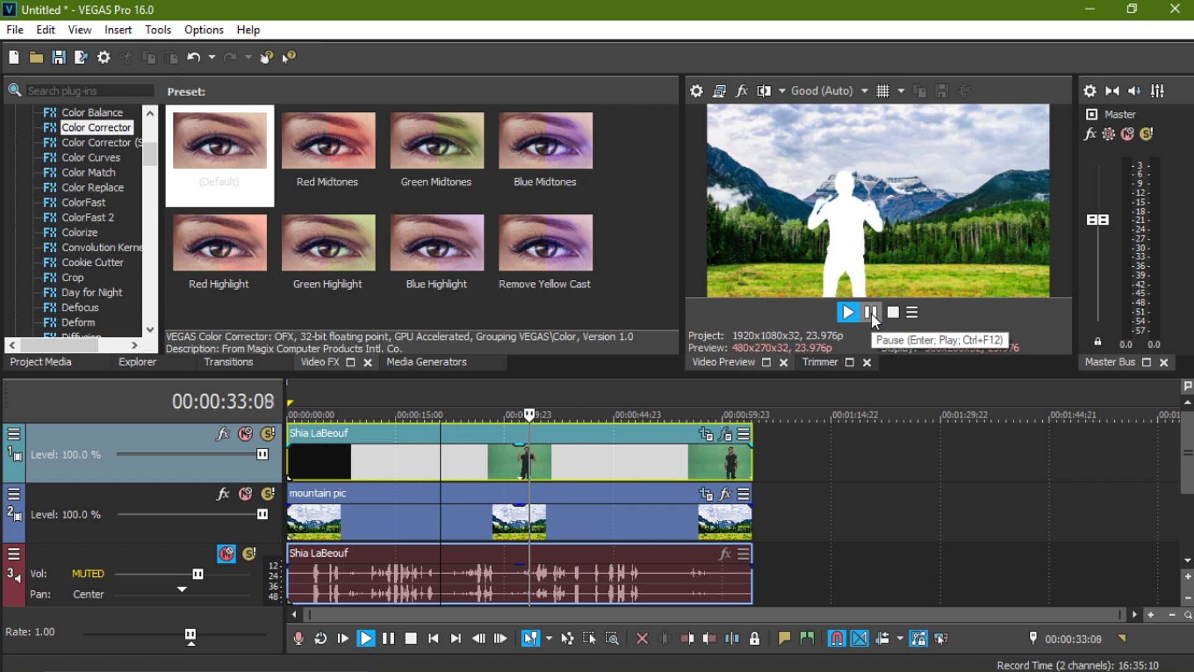
click(871, 314)
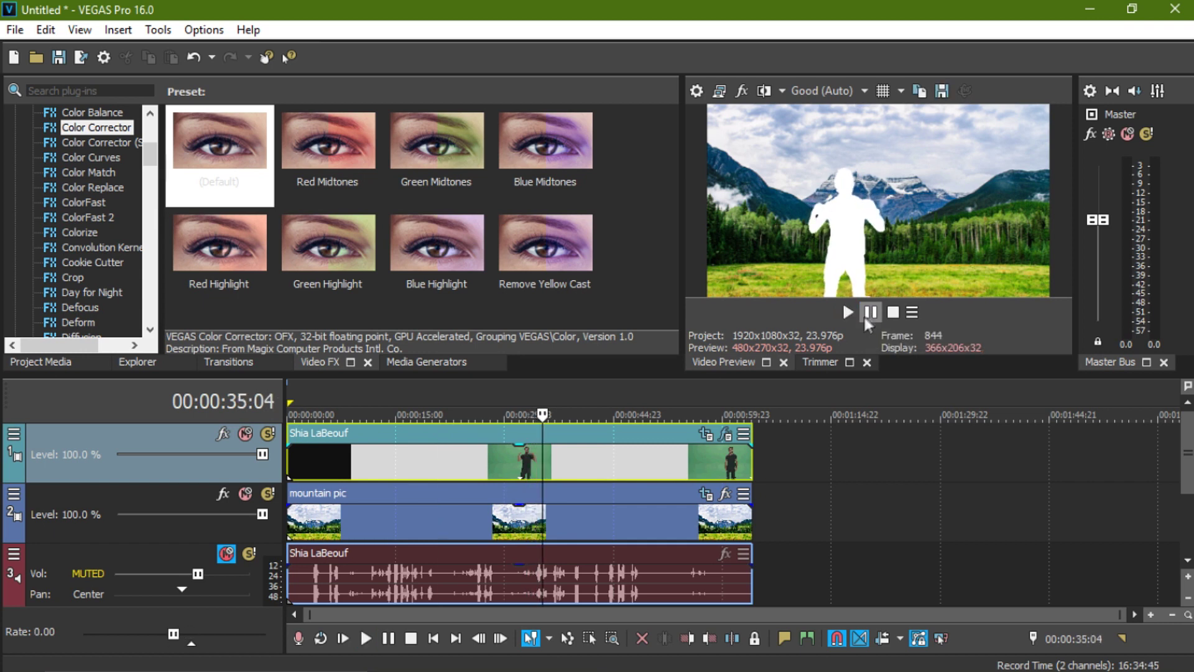
Step: Reopen the Shia LaBeouf clip's effects and turn the Chroma Keyer off and on again to compare
click(726, 435)
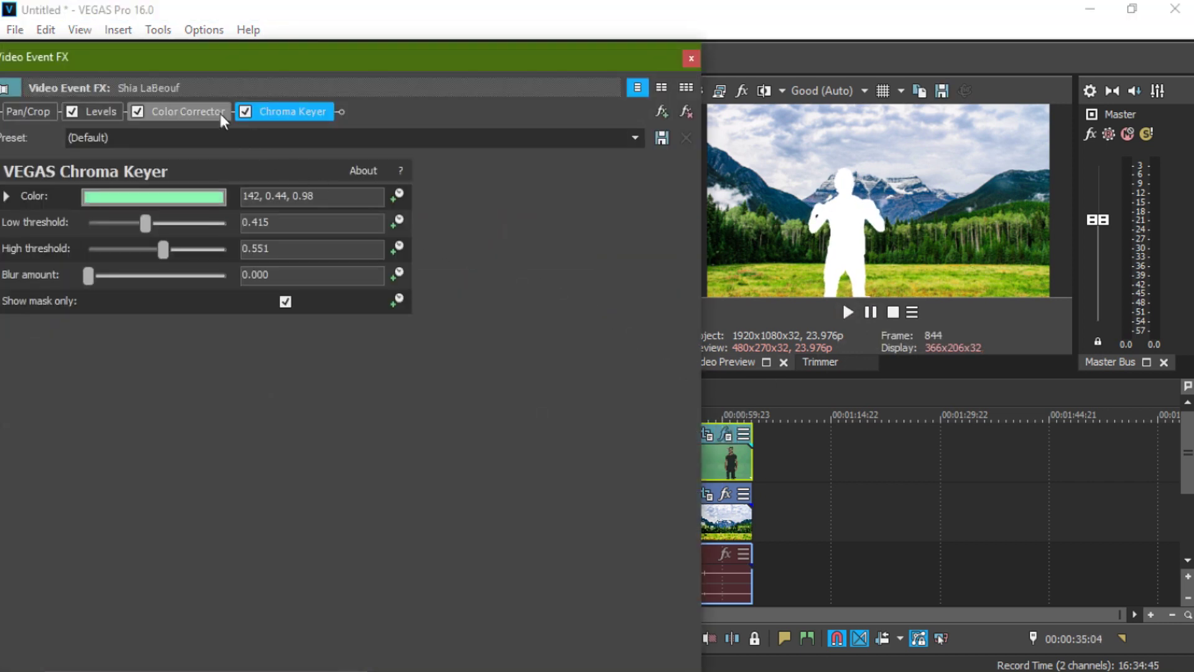
click(245, 112)
click(244, 112)
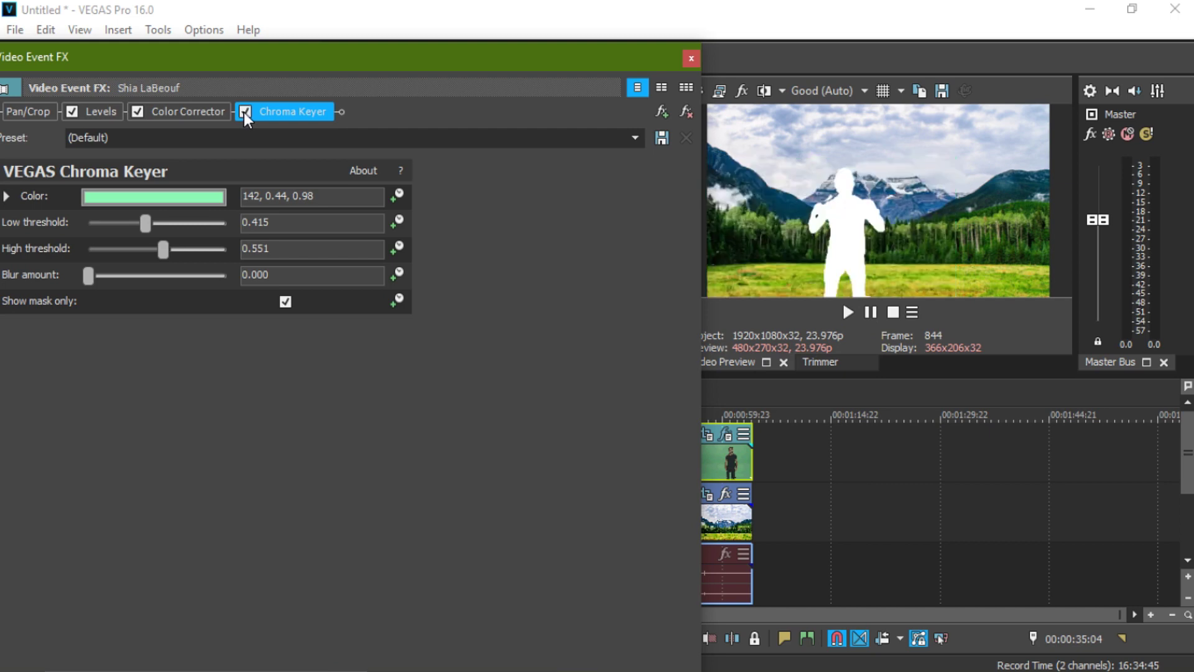
Step: Turn off the Chroma Keyer's mask-only display and close the Shia LaBeouf clip's effect settings
click(285, 302)
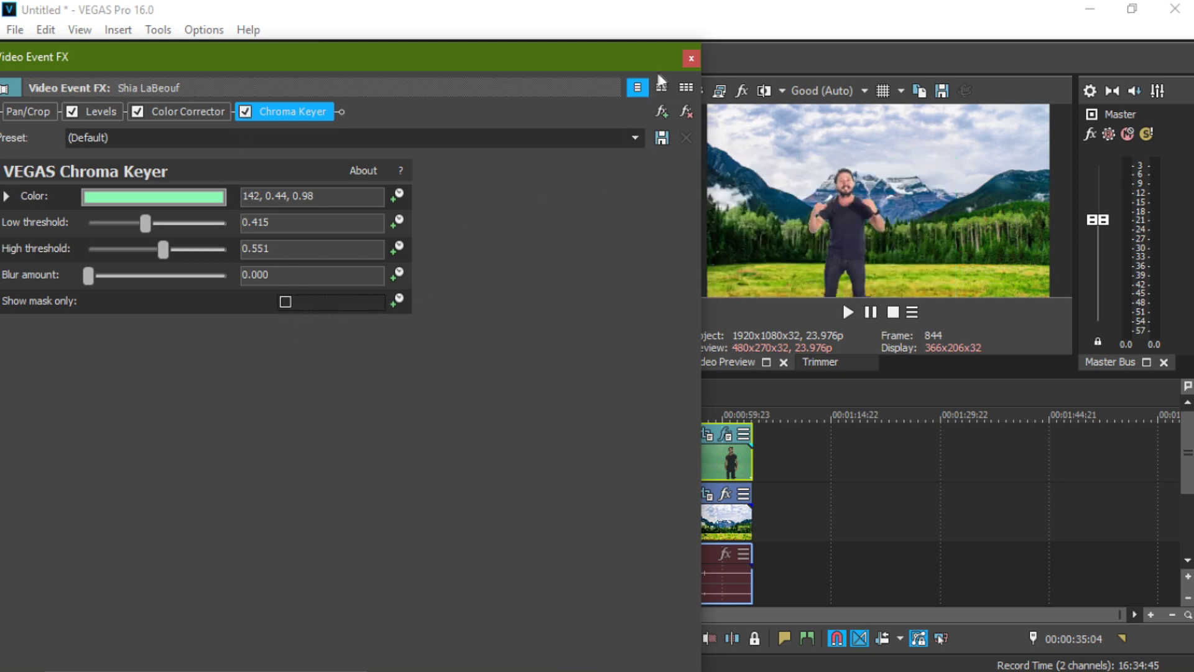
click(691, 57)
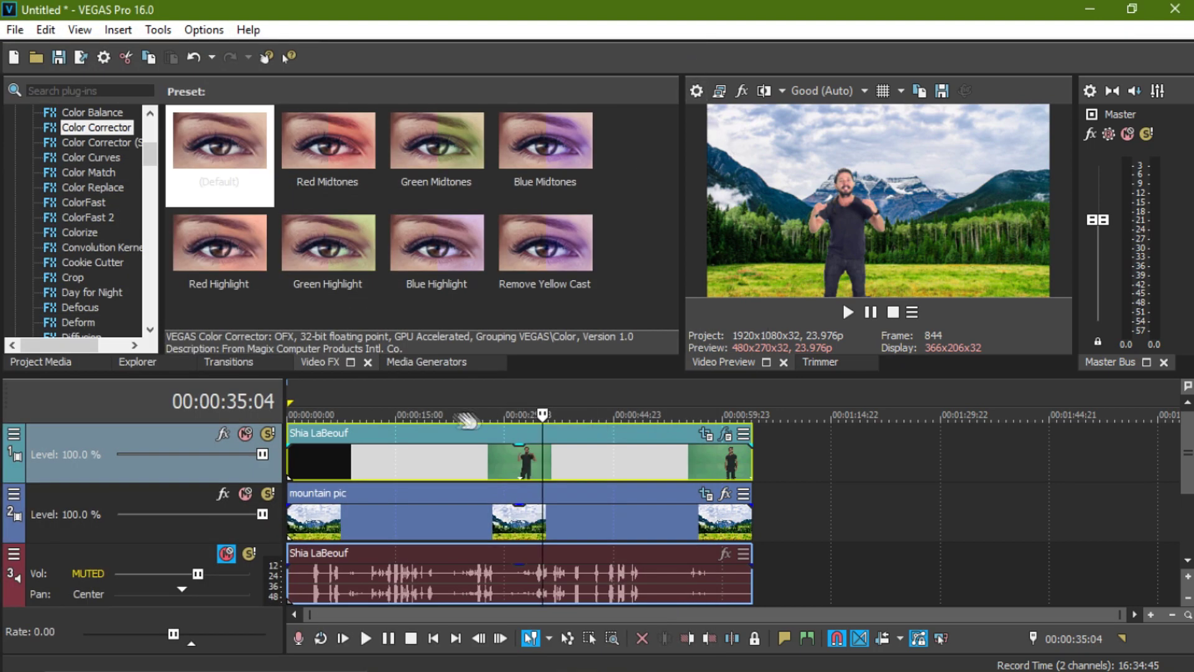
Step: Play the keyed composite from 00:00:15:21, replay it from near the beginning to the end, pause, and go to 00:00:38:19
click(403, 390)
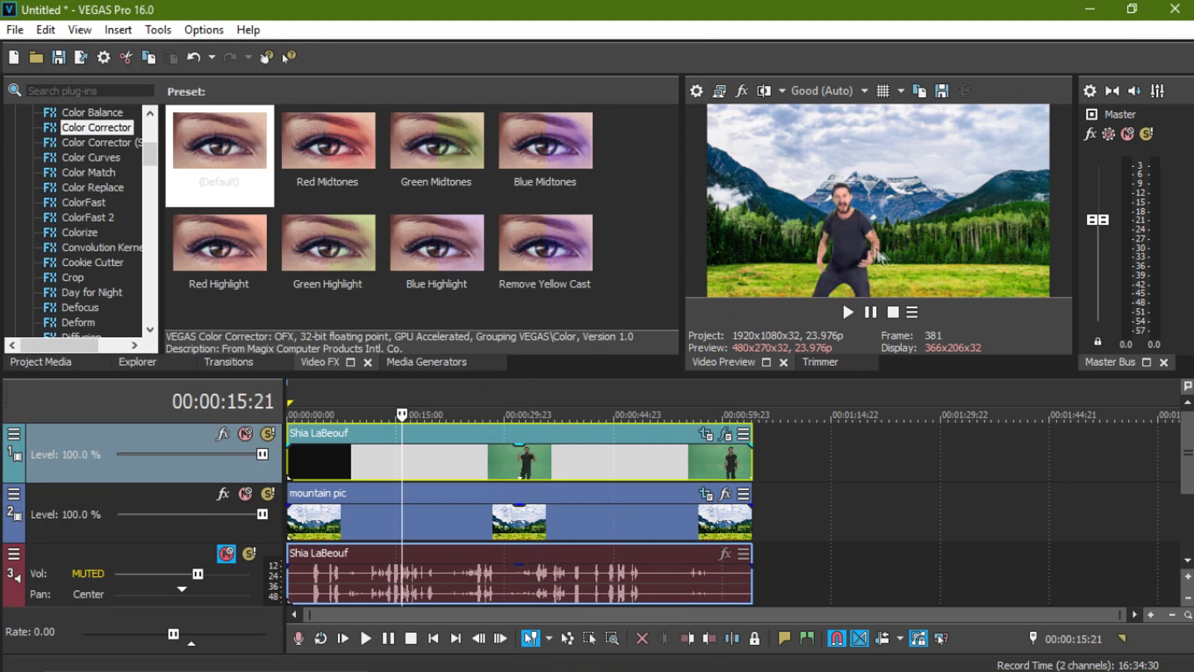
click(847, 312)
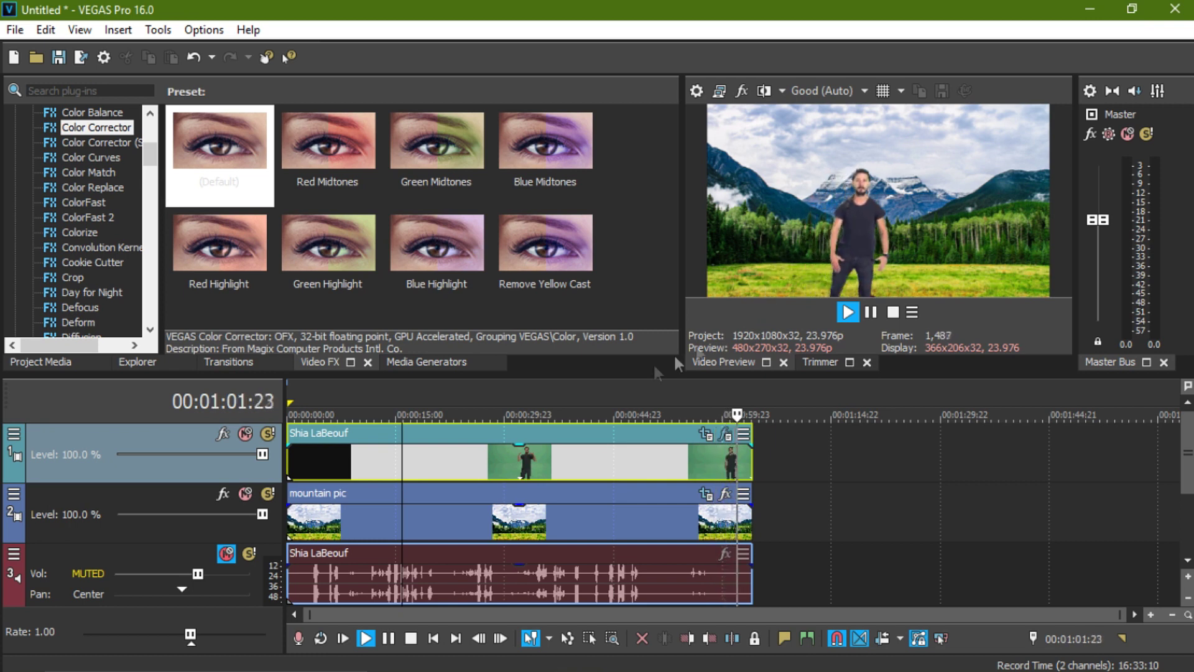
click(330, 395)
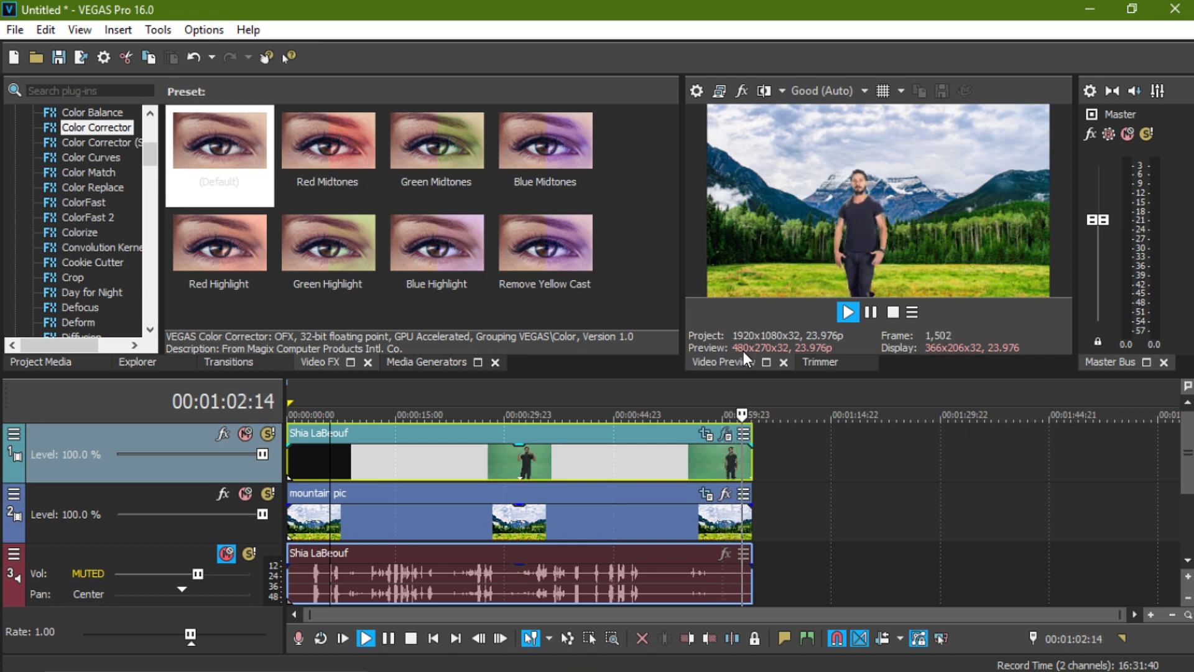
click(869, 311)
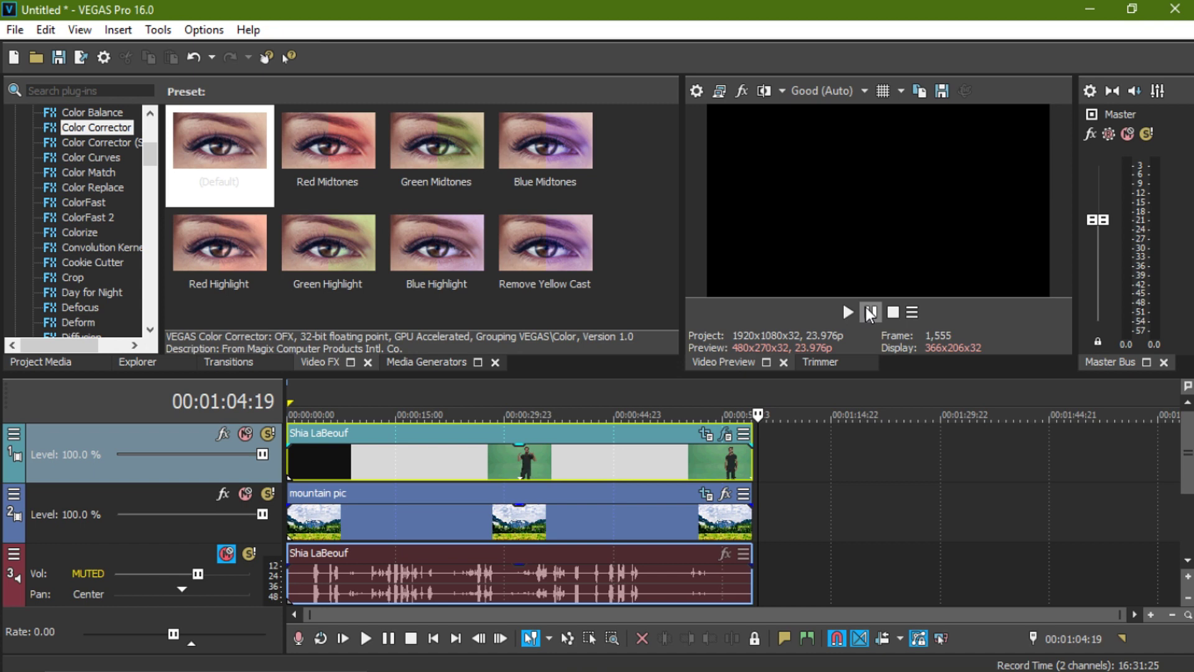
click(568, 388)
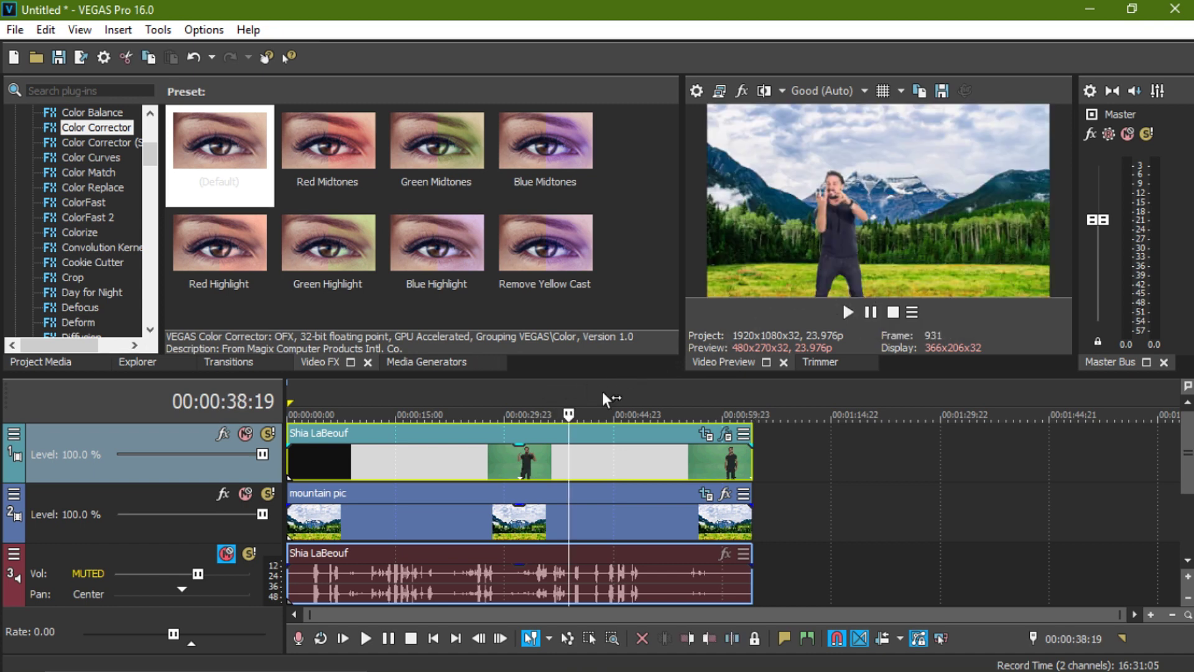